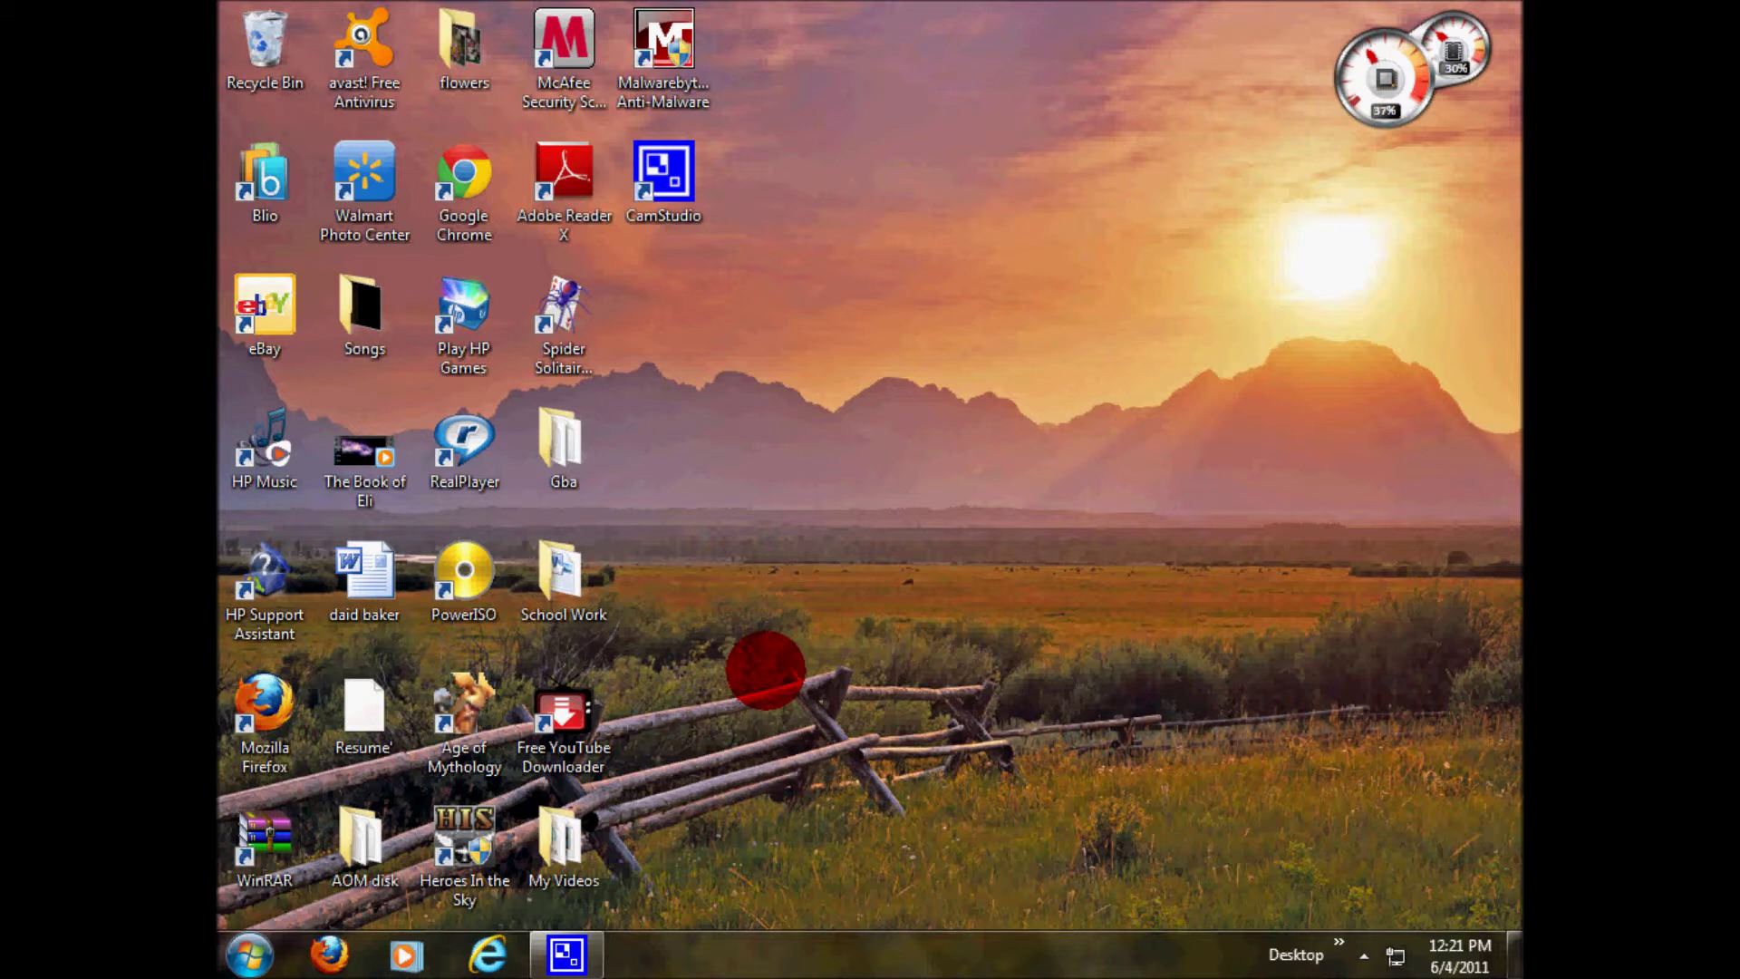
- Open Firefox and go to doperoms.com
{"action": "left_click", "coordinate": [321, 950]}
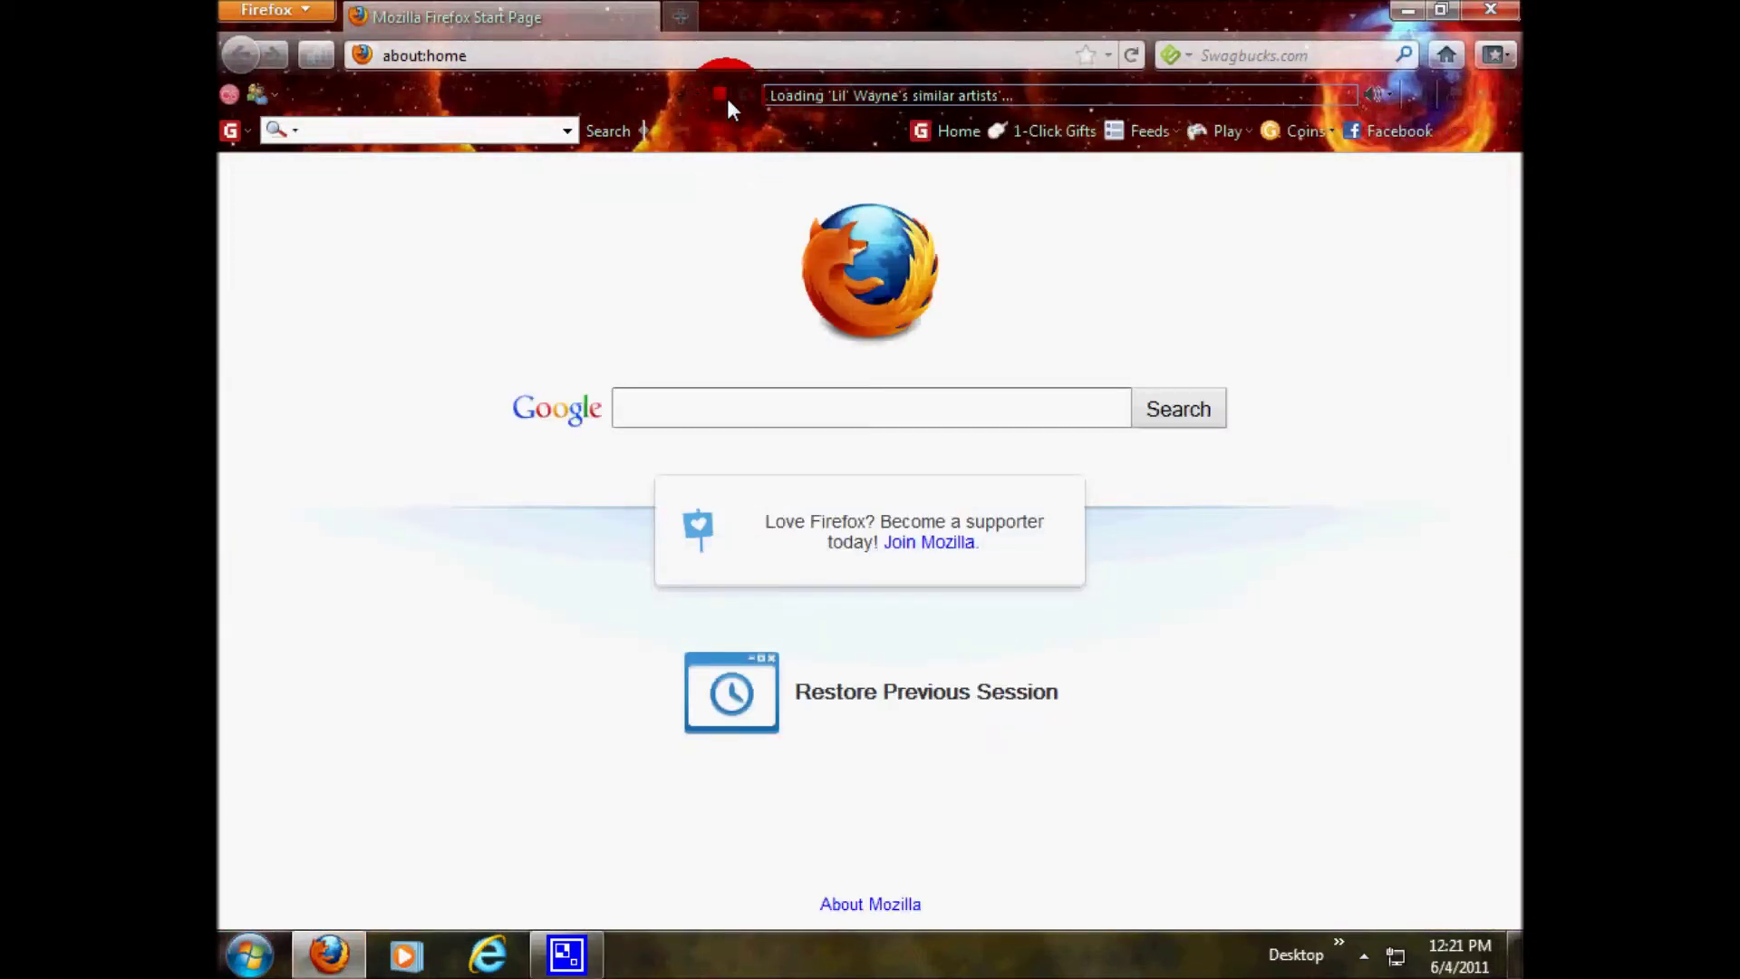
{"action": "left_click", "coordinate": [739, 61]}
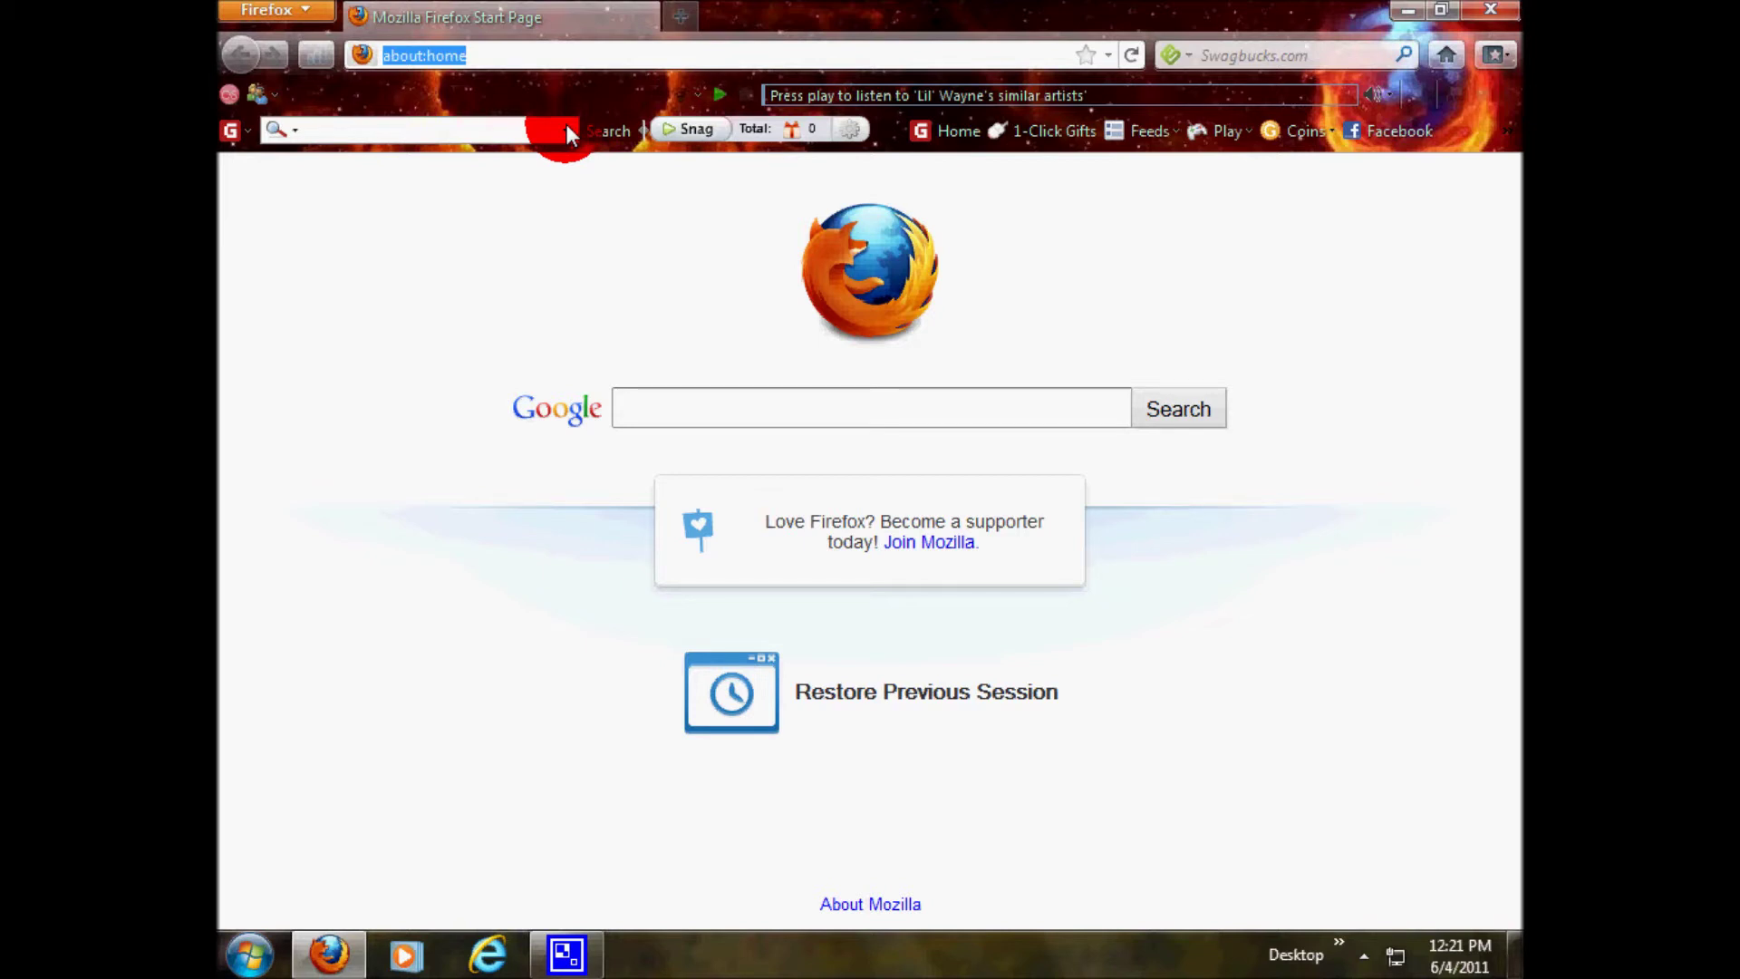
{"action": "type", "text": "dope"}
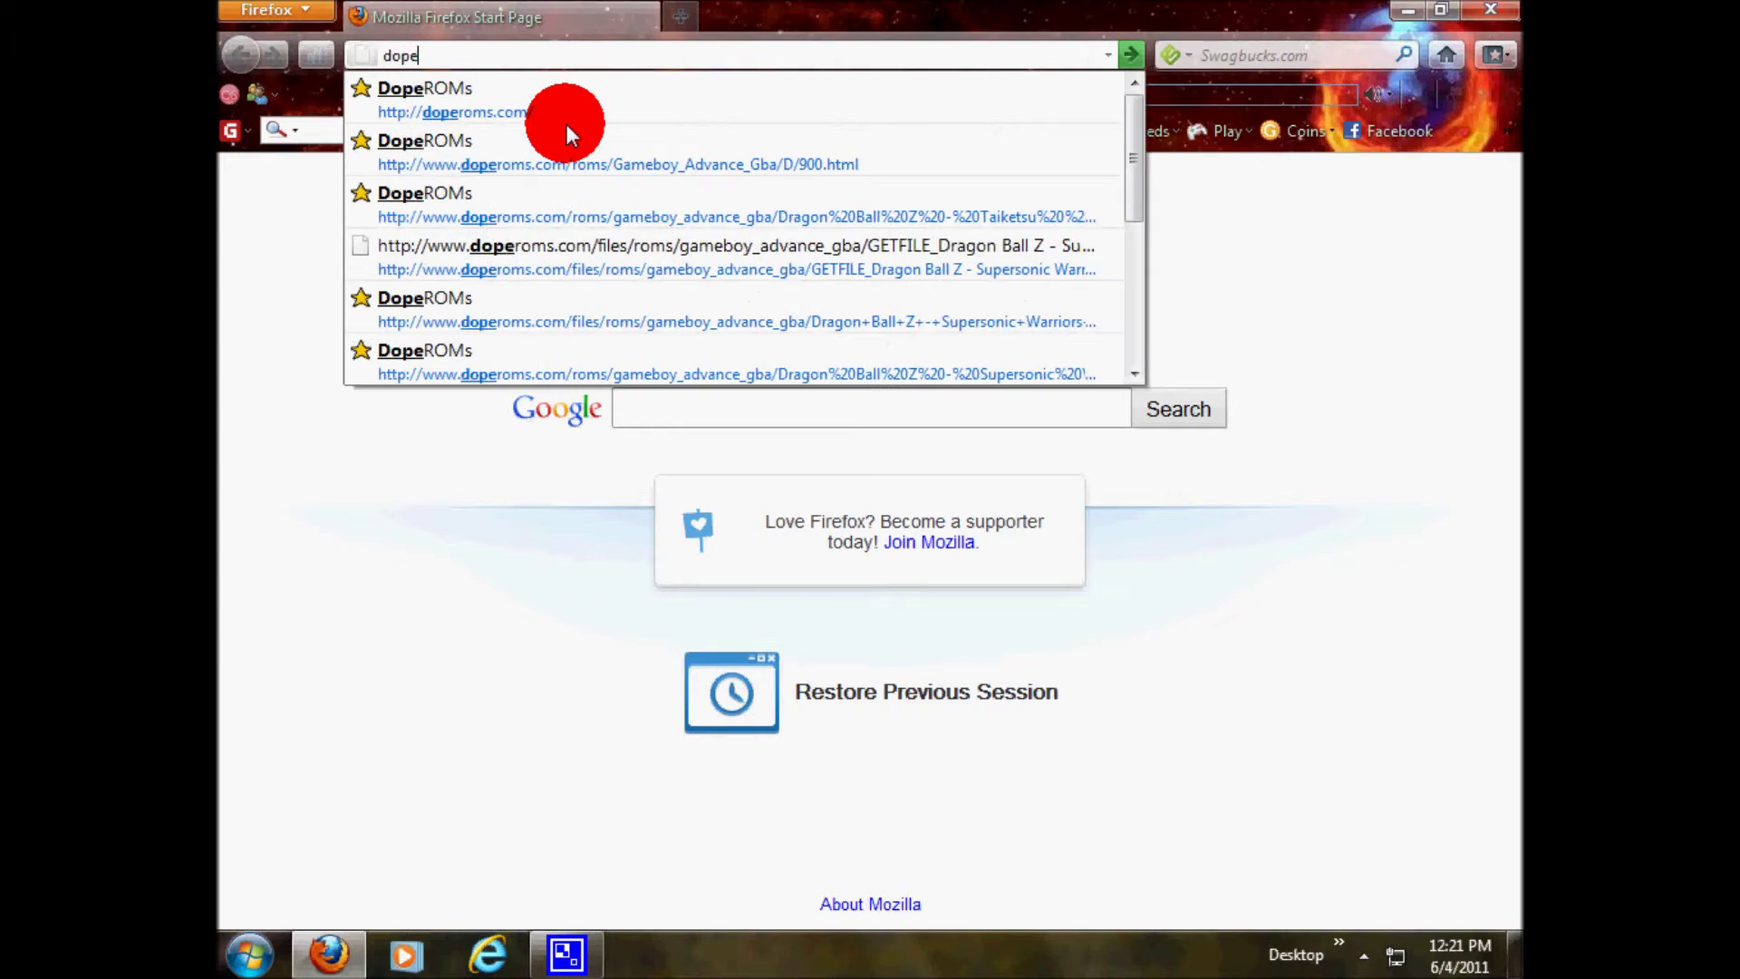
{"action": "type", "text": "roms"}
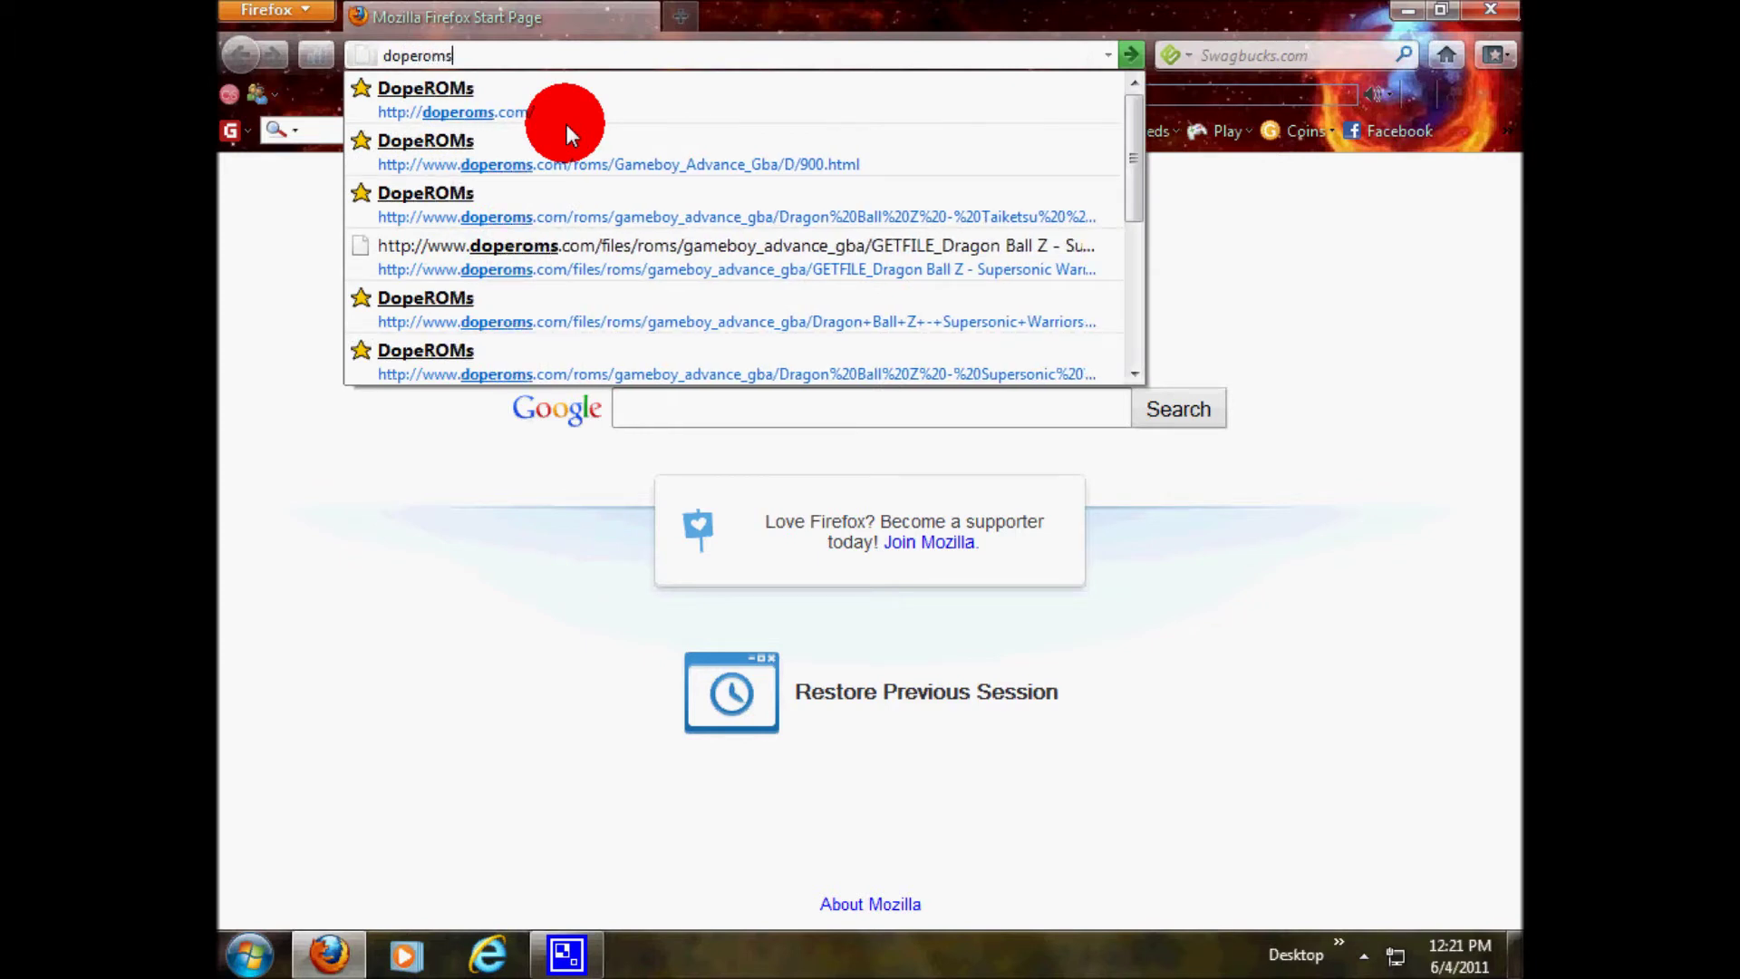
{"action": "type", "text": ".com"}
{"action": "key", "text": "Return"}
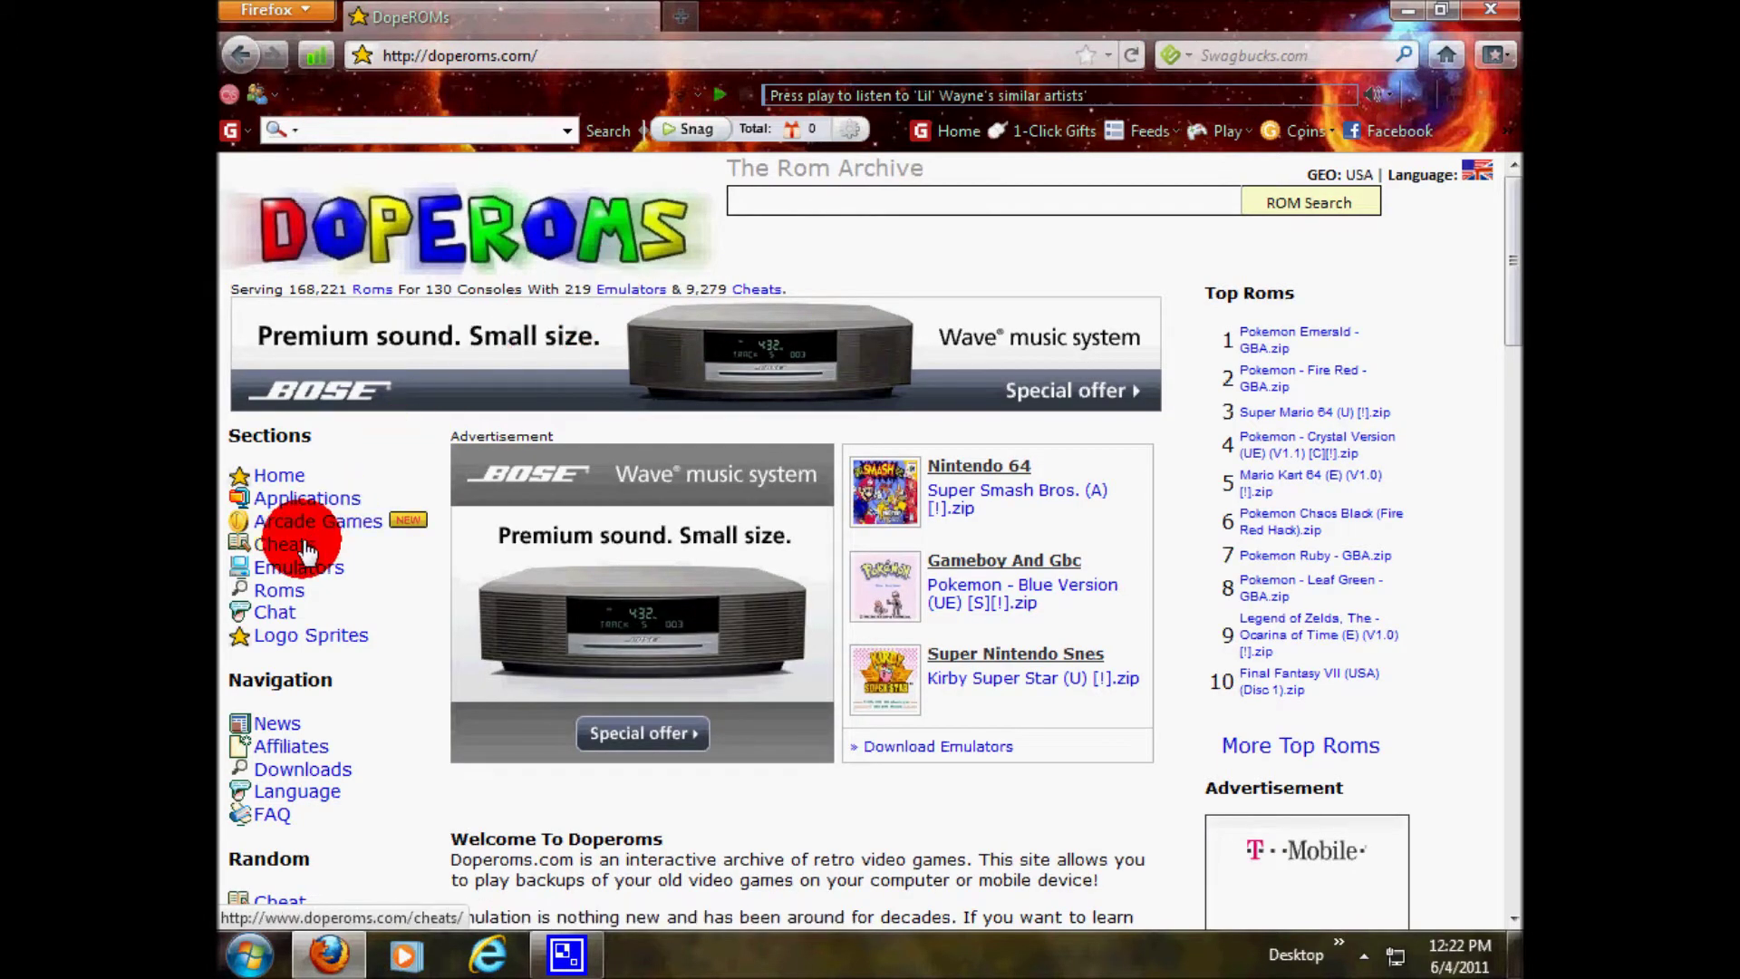
- Open the Gameboy Advance list from the site's Emulators section
{"action": "scroll", "coordinate": [304, 546], "scroll_direction": "down", "scroll_amount": 3}
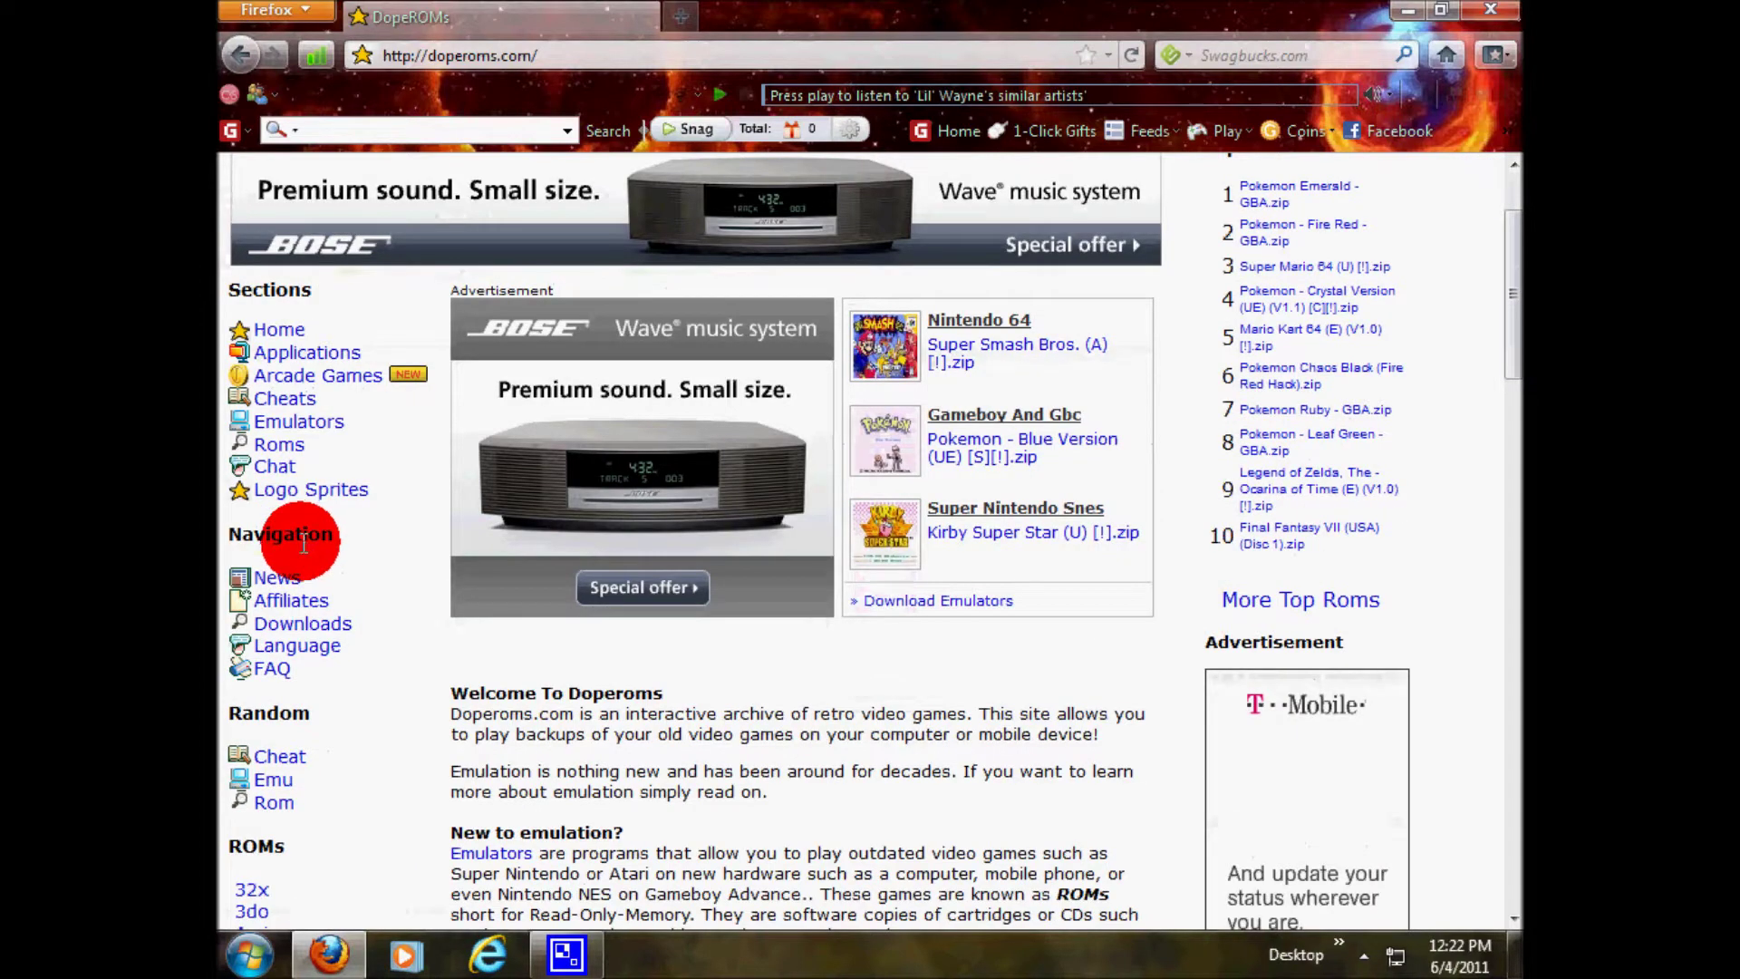
{"action": "left_click", "coordinate": [292, 420]}
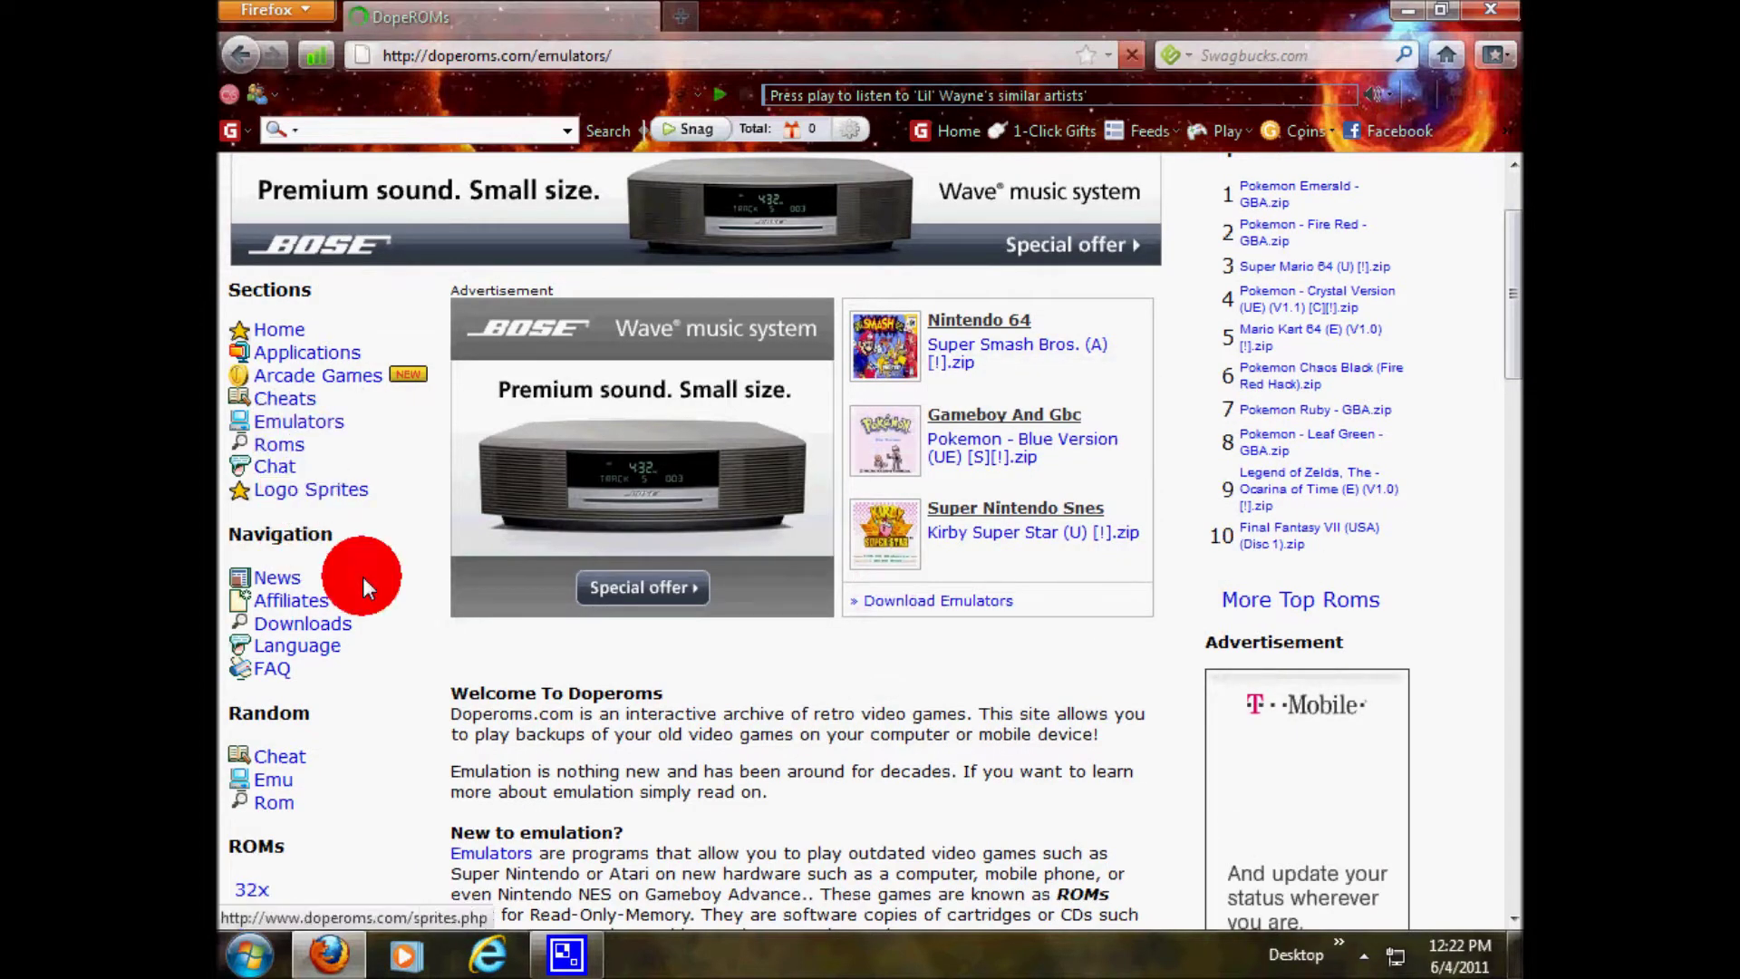
{"action": "scroll", "coordinate": [624, 694], "scroll_direction": "down", "scroll_amount": 8}
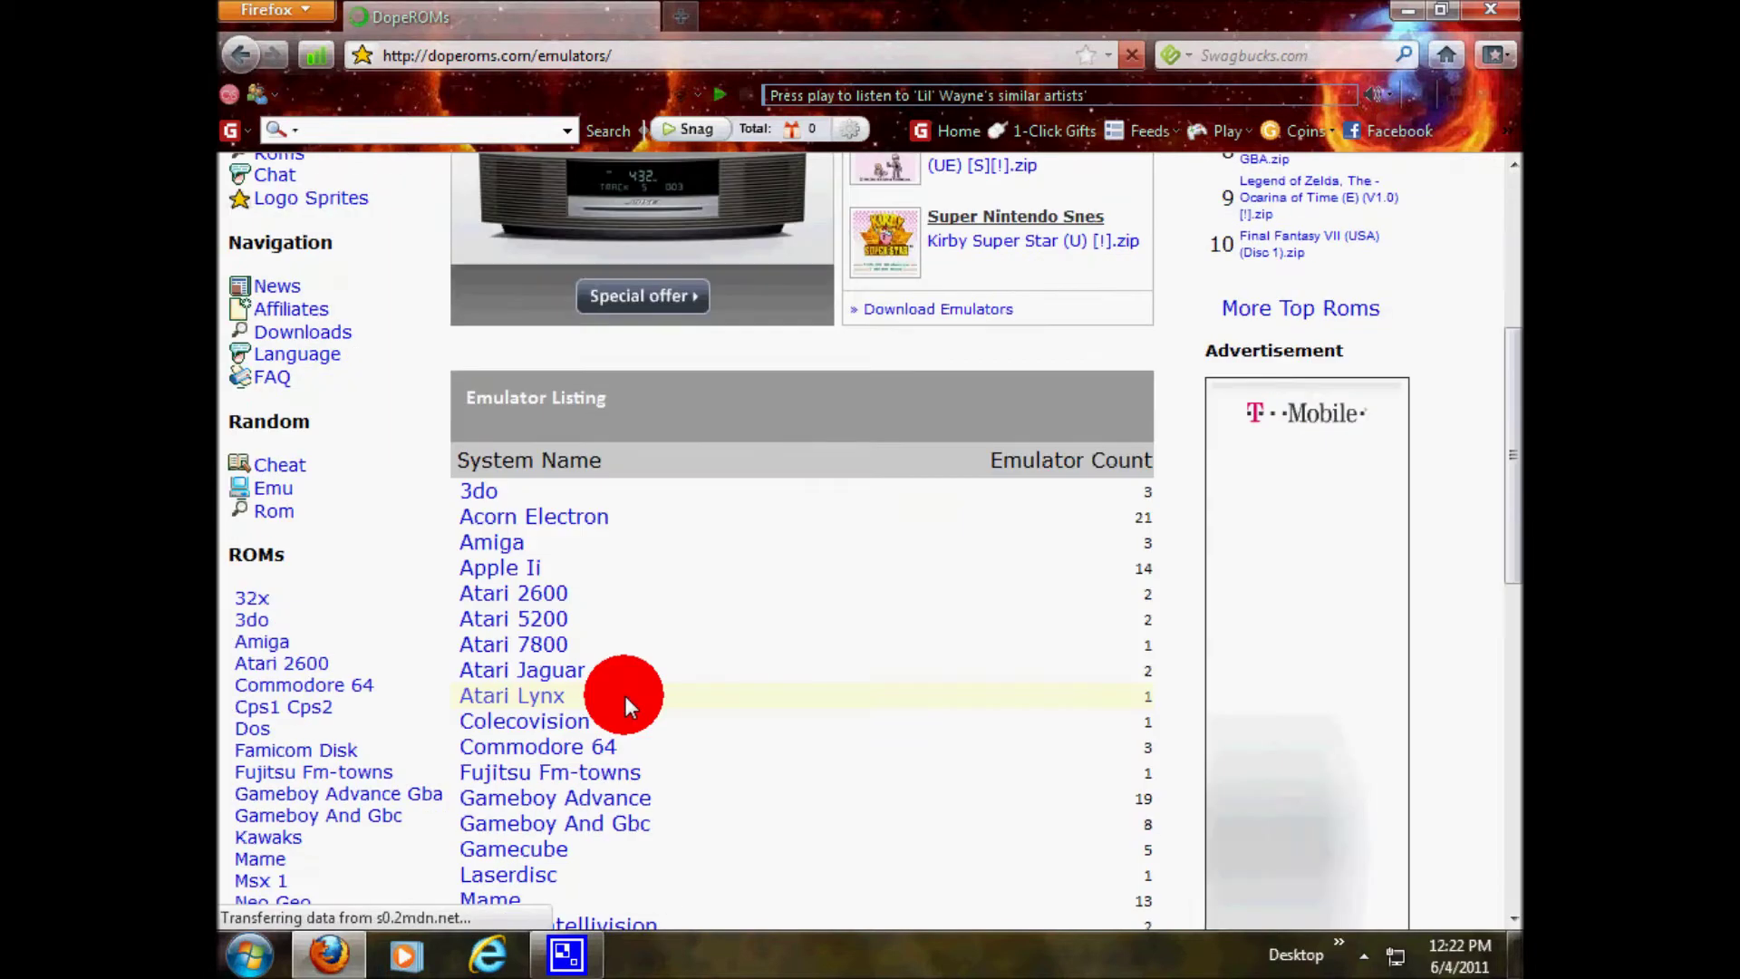
{"action": "scroll", "coordinate": [622, 698], "scroll_direction": "down", "scroll_amount": 3}
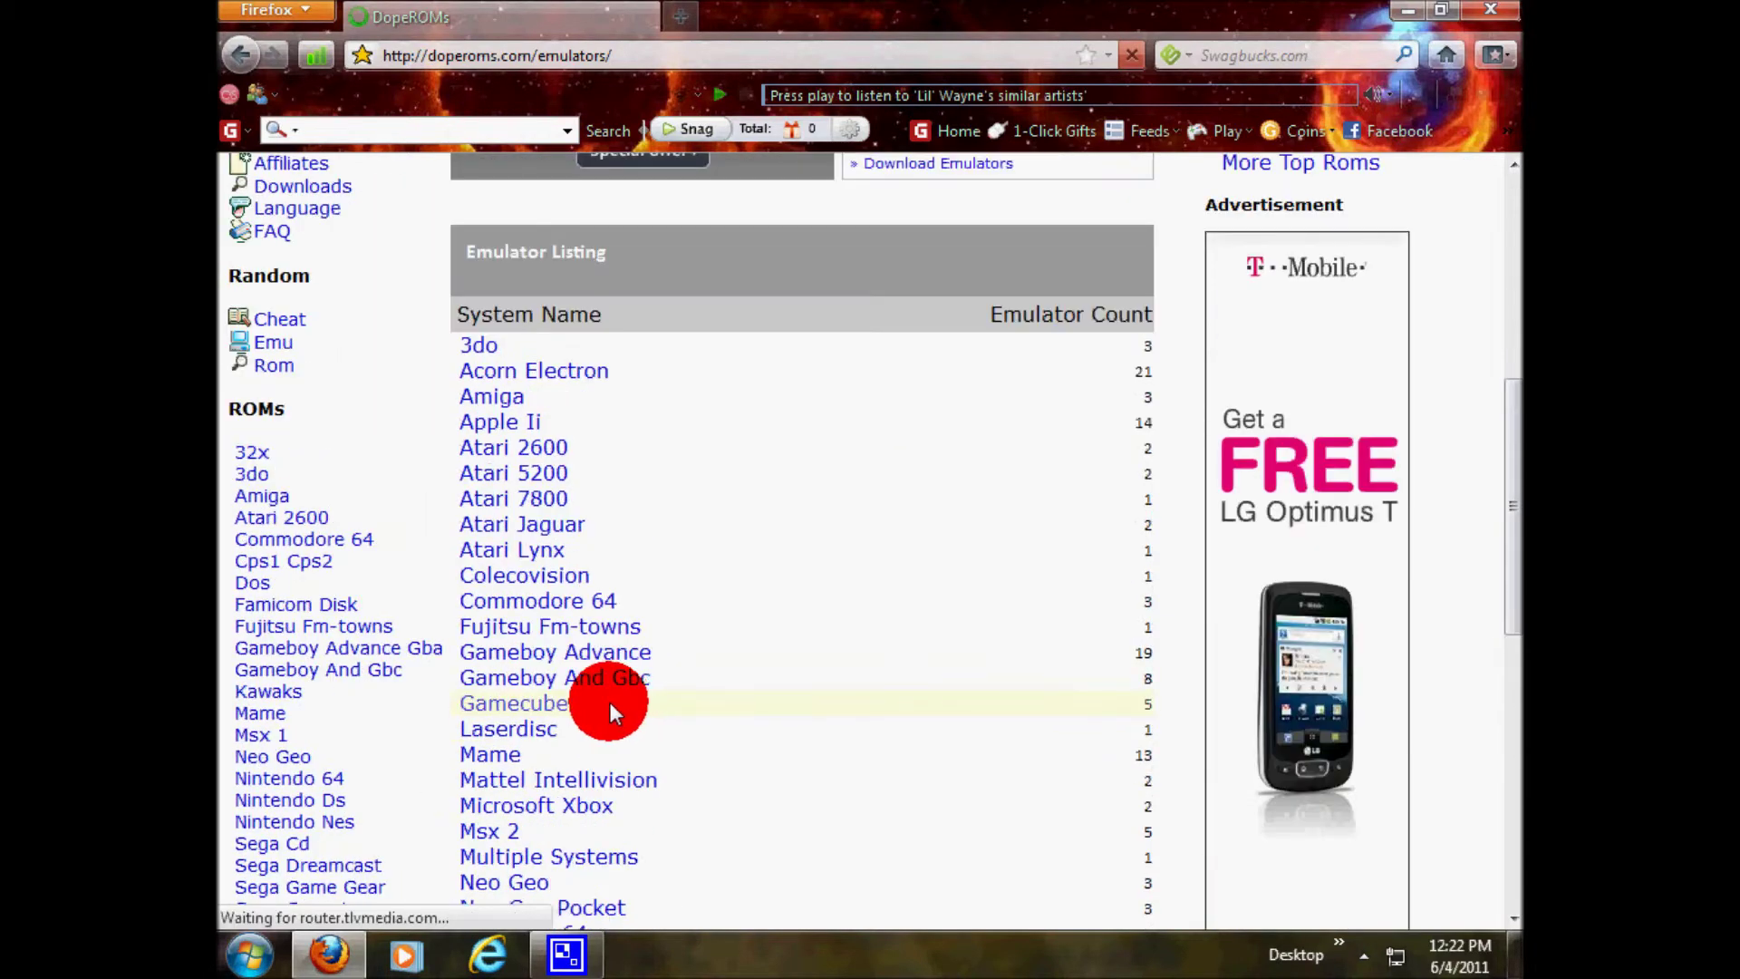
{"action": "scroll", "coordinate": [590, 684], "scroll_direction": "up", "scroll_amount": 3}
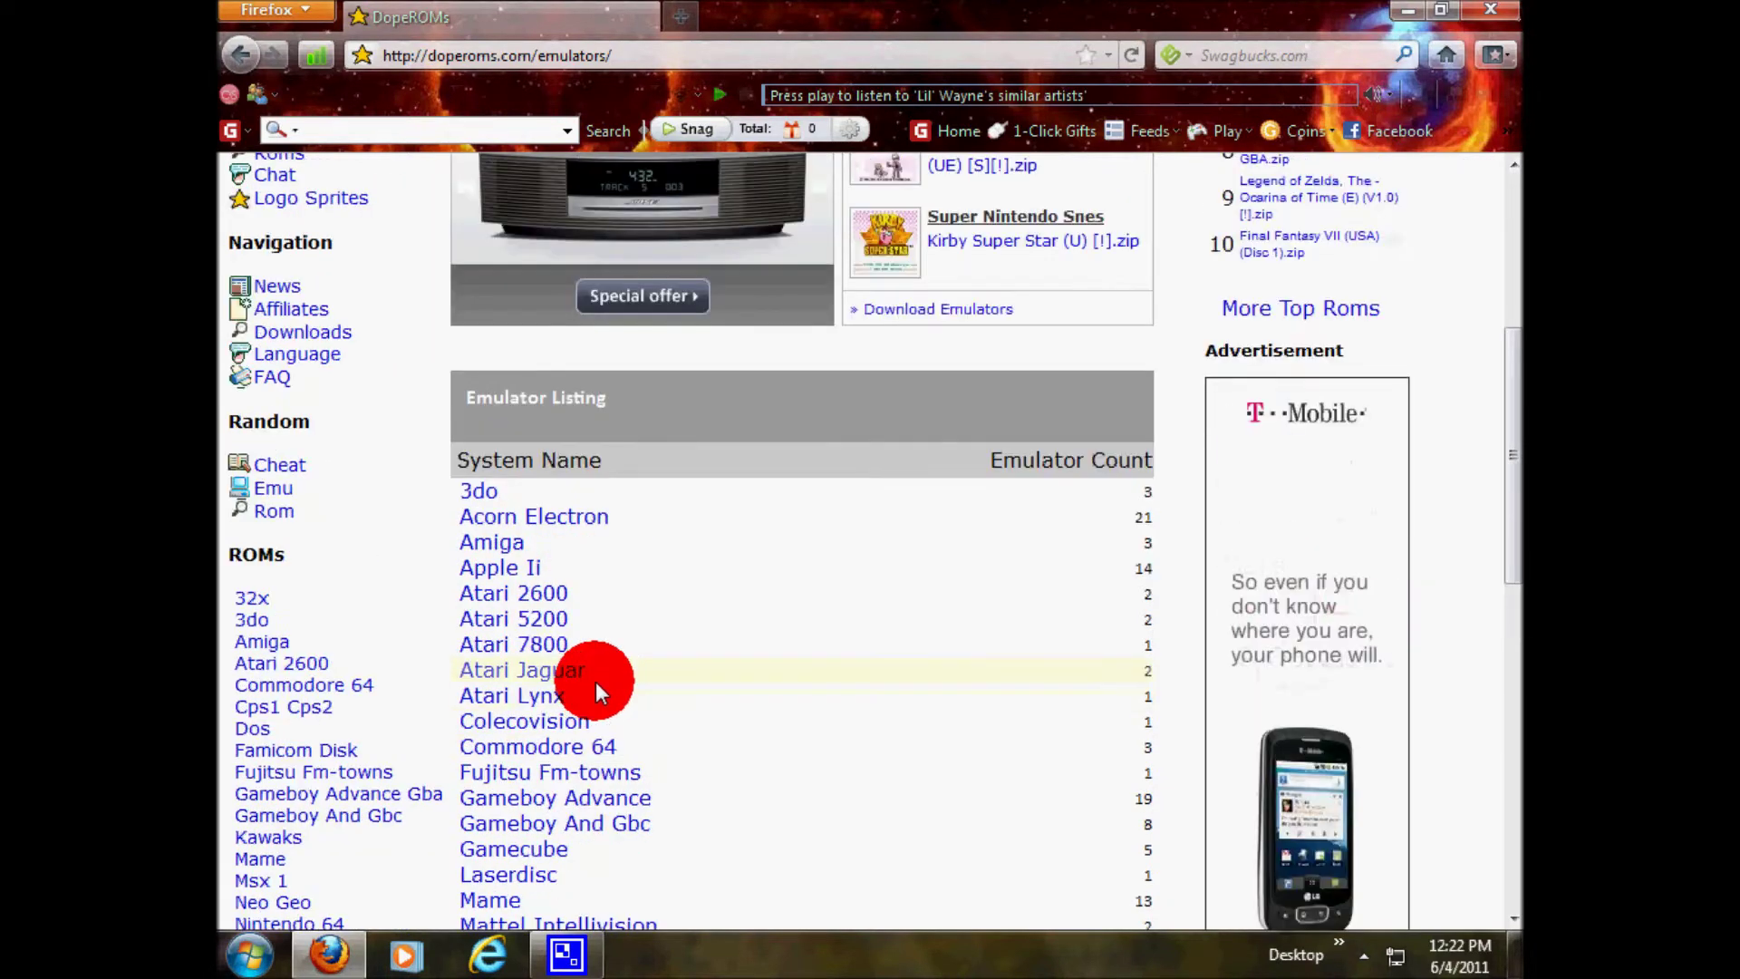
{"action": "scroll", "coordinate": [596, 682], "scroll_direction": "down", "scroll_amount": 3}
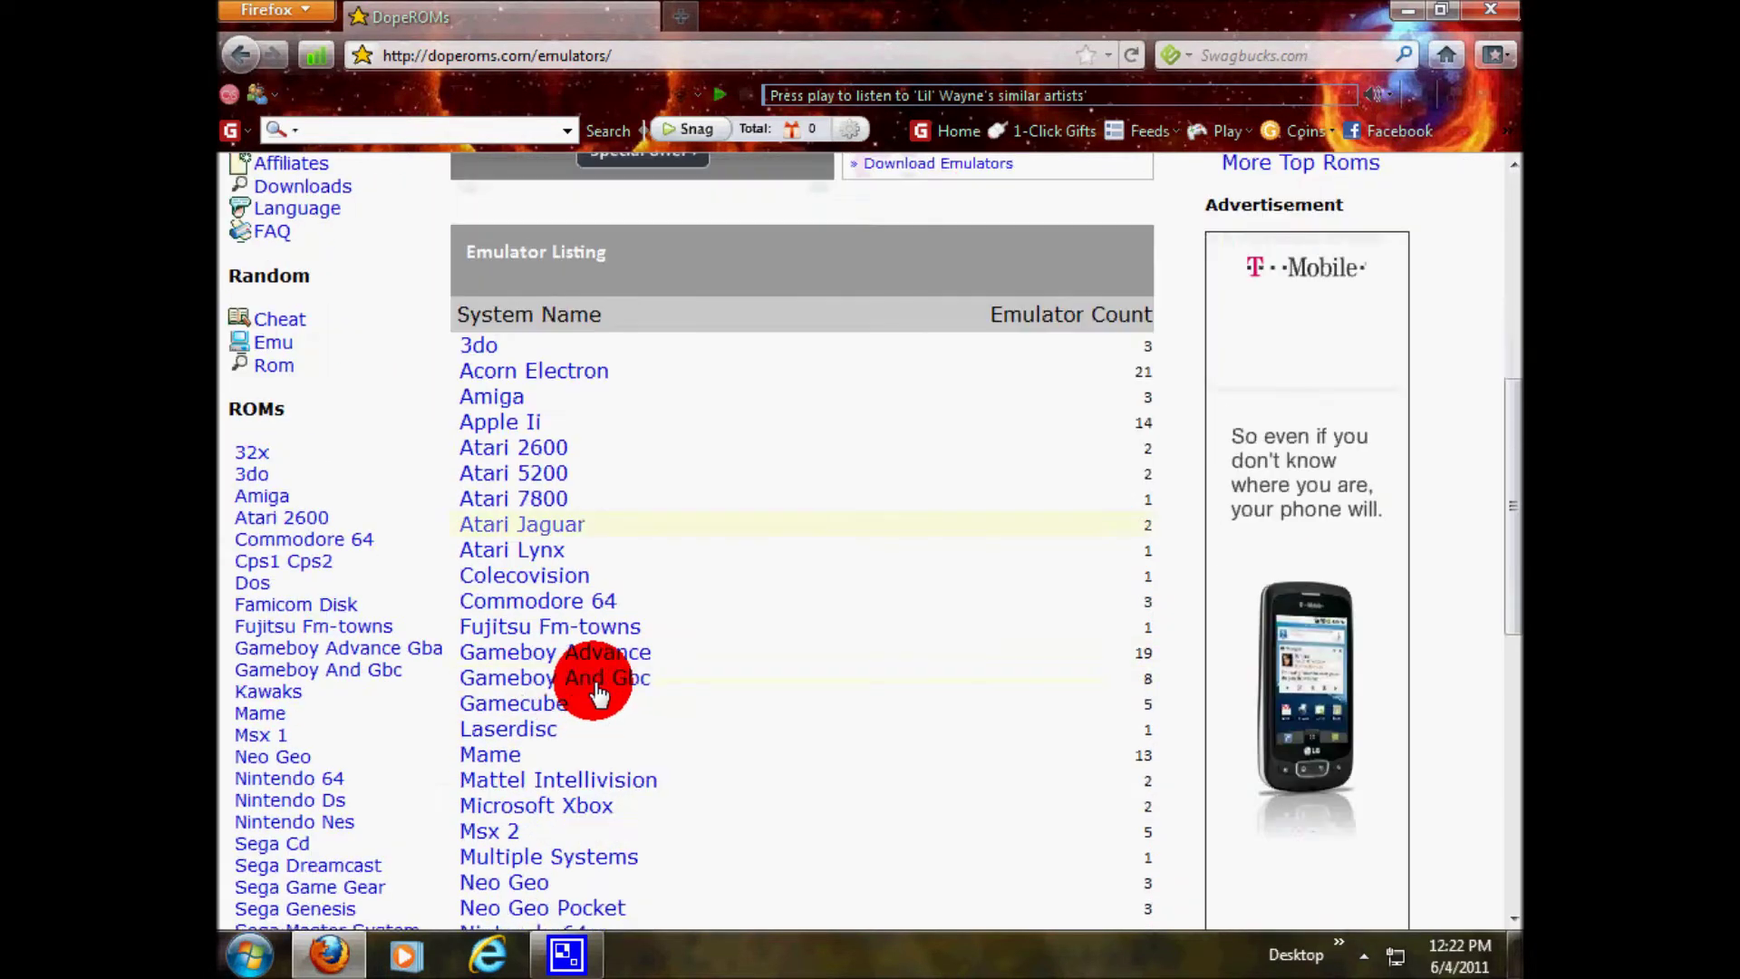
{"action": "left_click", "coordinate": [556, 660]}
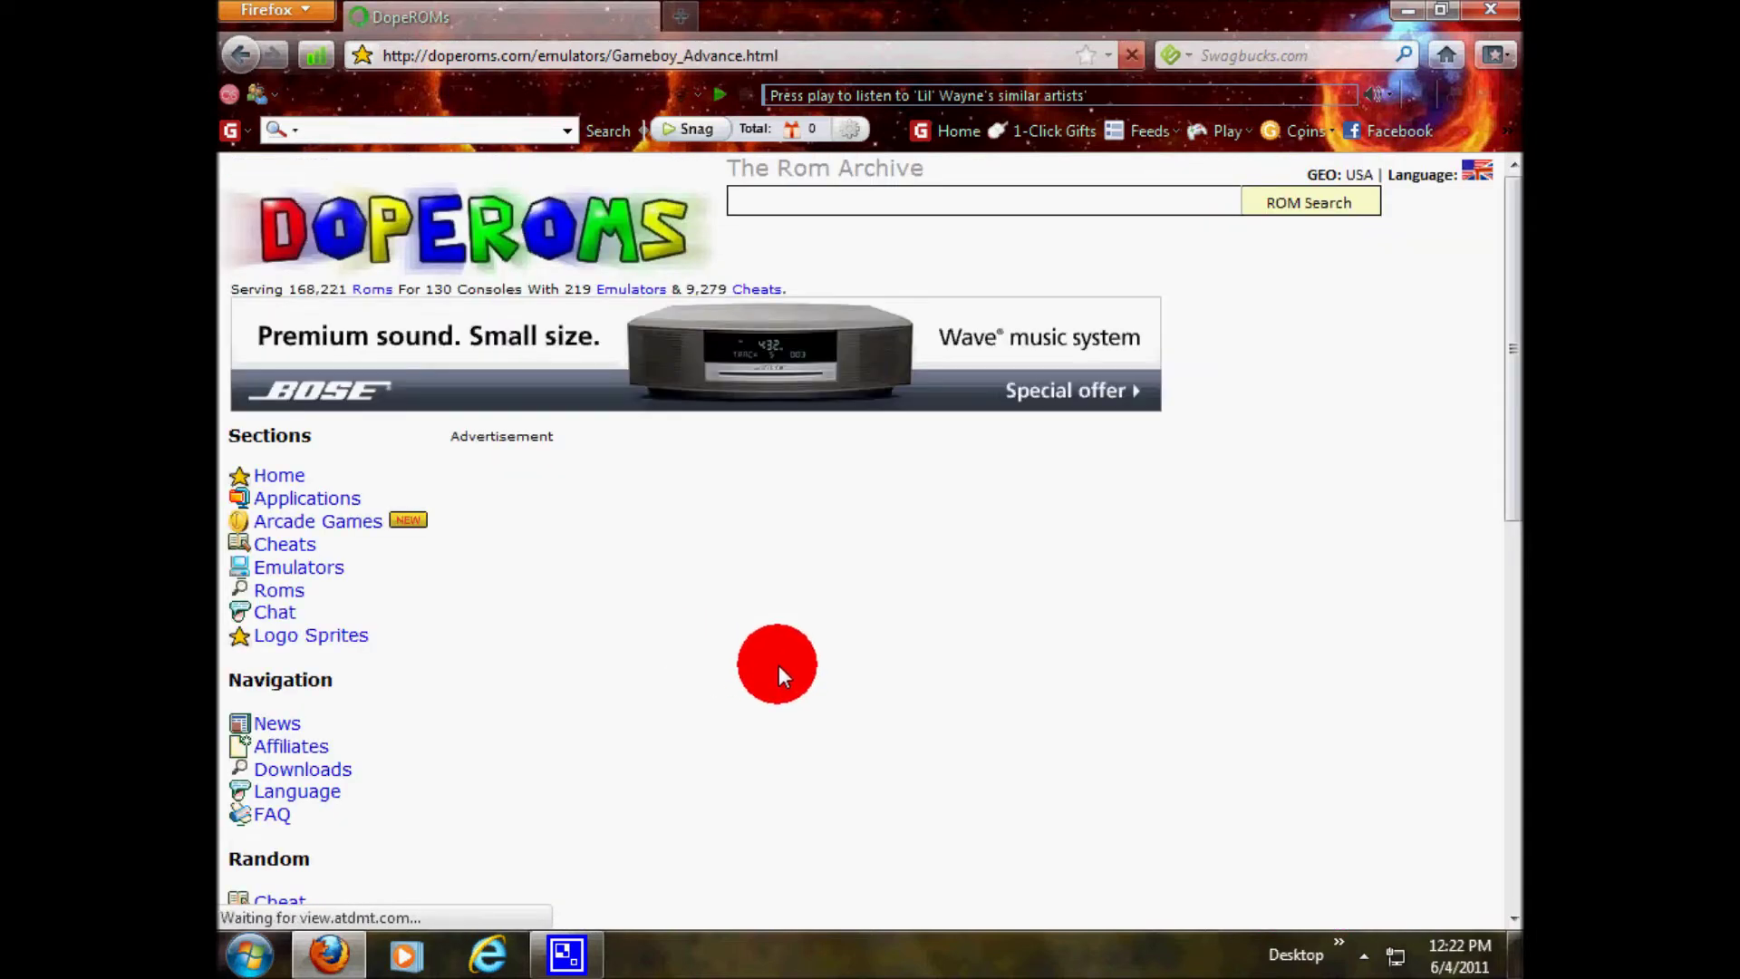
- Open the details page for VisualBoy_Advance_1.8.0_beta3.zip from the Gameboy Advance emulators
{"action": "scroll", "coordinate": [767, 673], "scroll_direction": "down", "scroll_amount": 5}
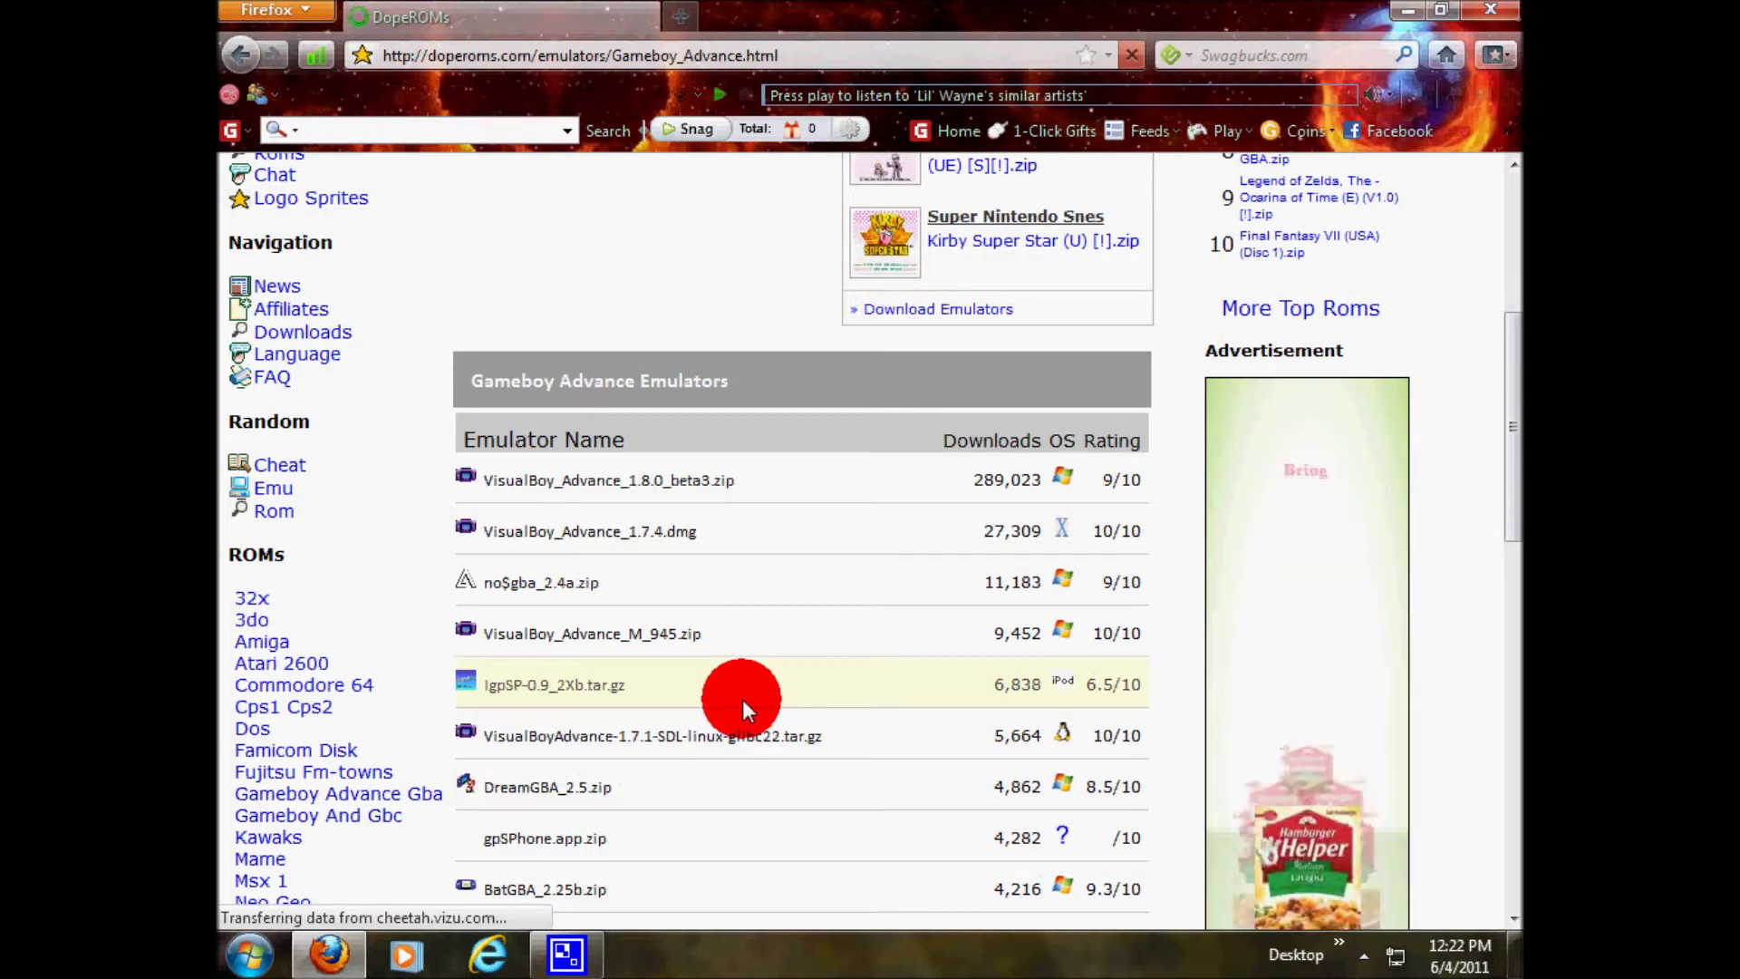
{"action": "scroll", "coordinate": [711, 598], "scroll_direction": "up", "scroll_amount": 2}
{"action": "scroll", "coordinate": [668, 555], "scroll_direction": "down", "scroll_amount": 2}
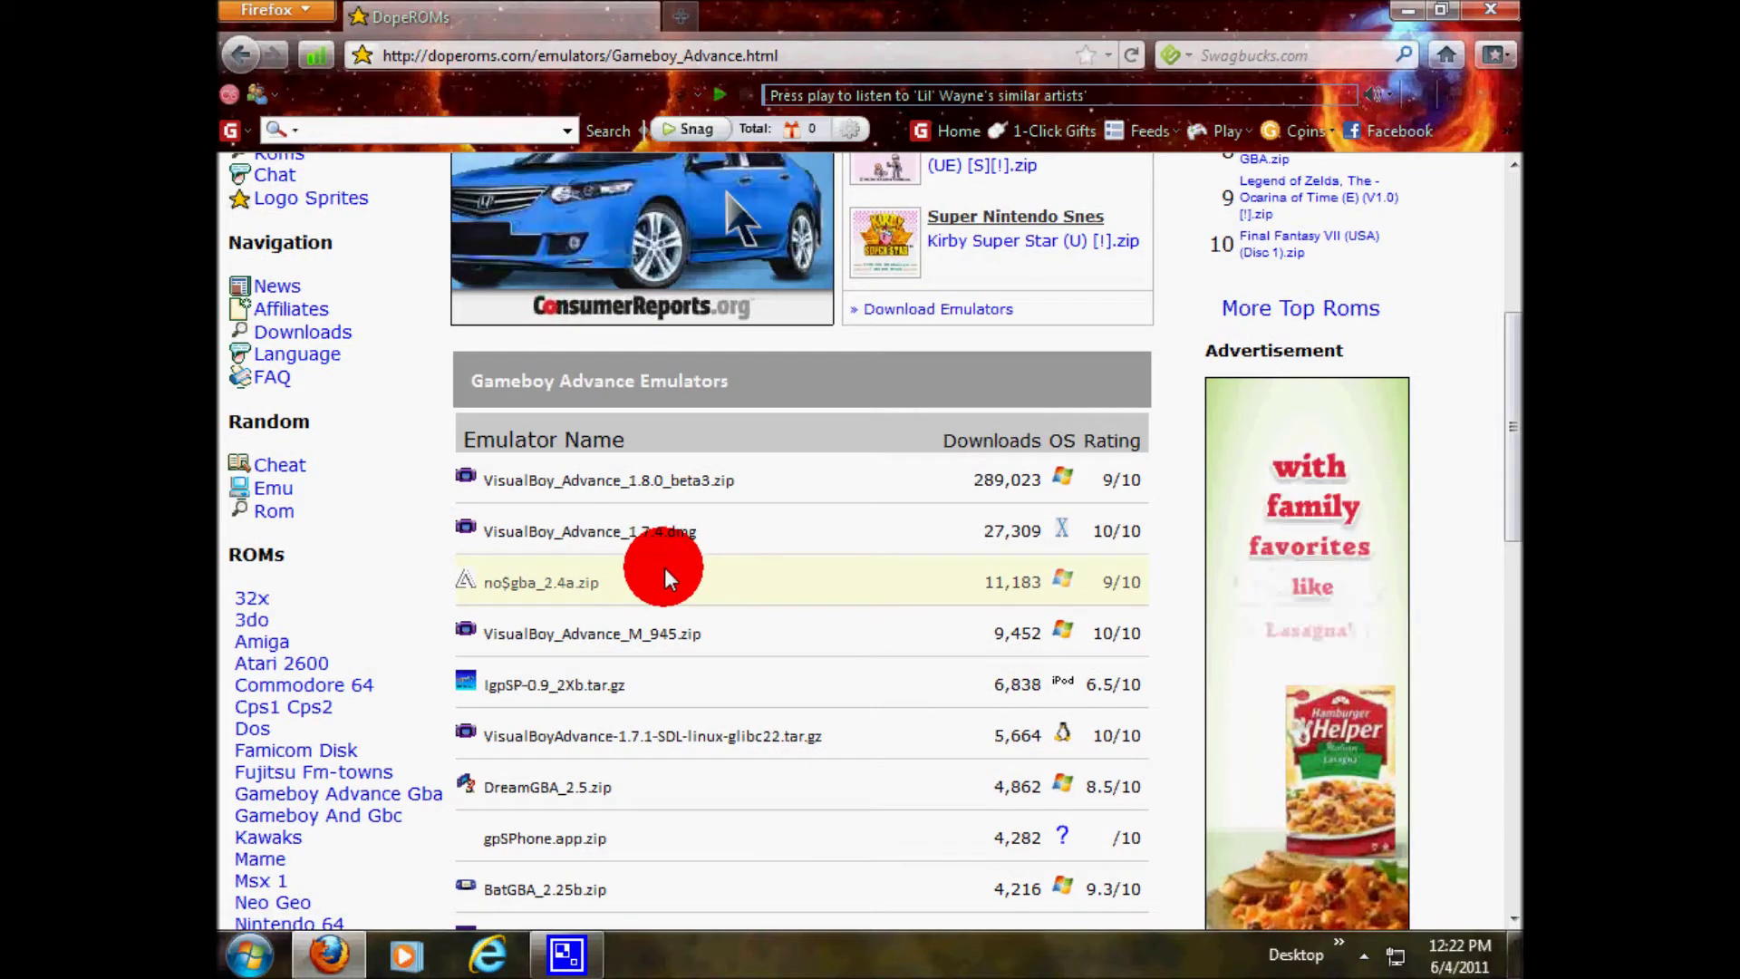
{"action": "scroll", "coordinate": [662, 591], "scroll_direction": "down", "scroll_amount": 2}
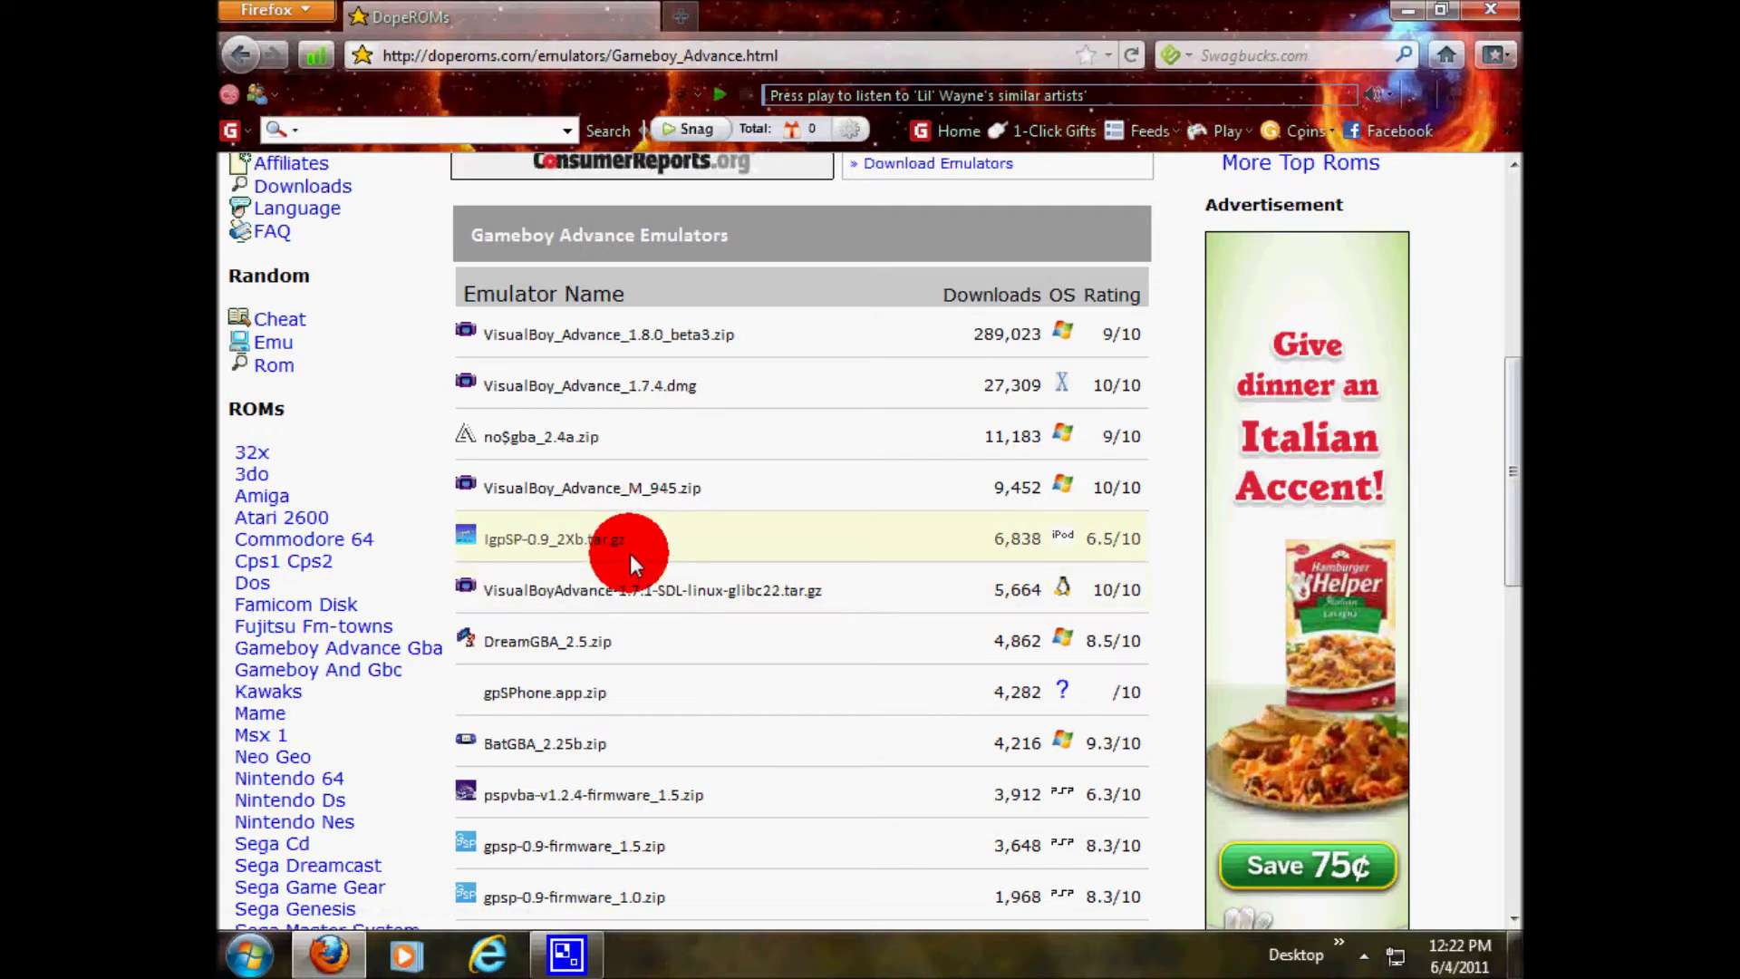
{"action": "left_click", "coordinate": [590, 346]}
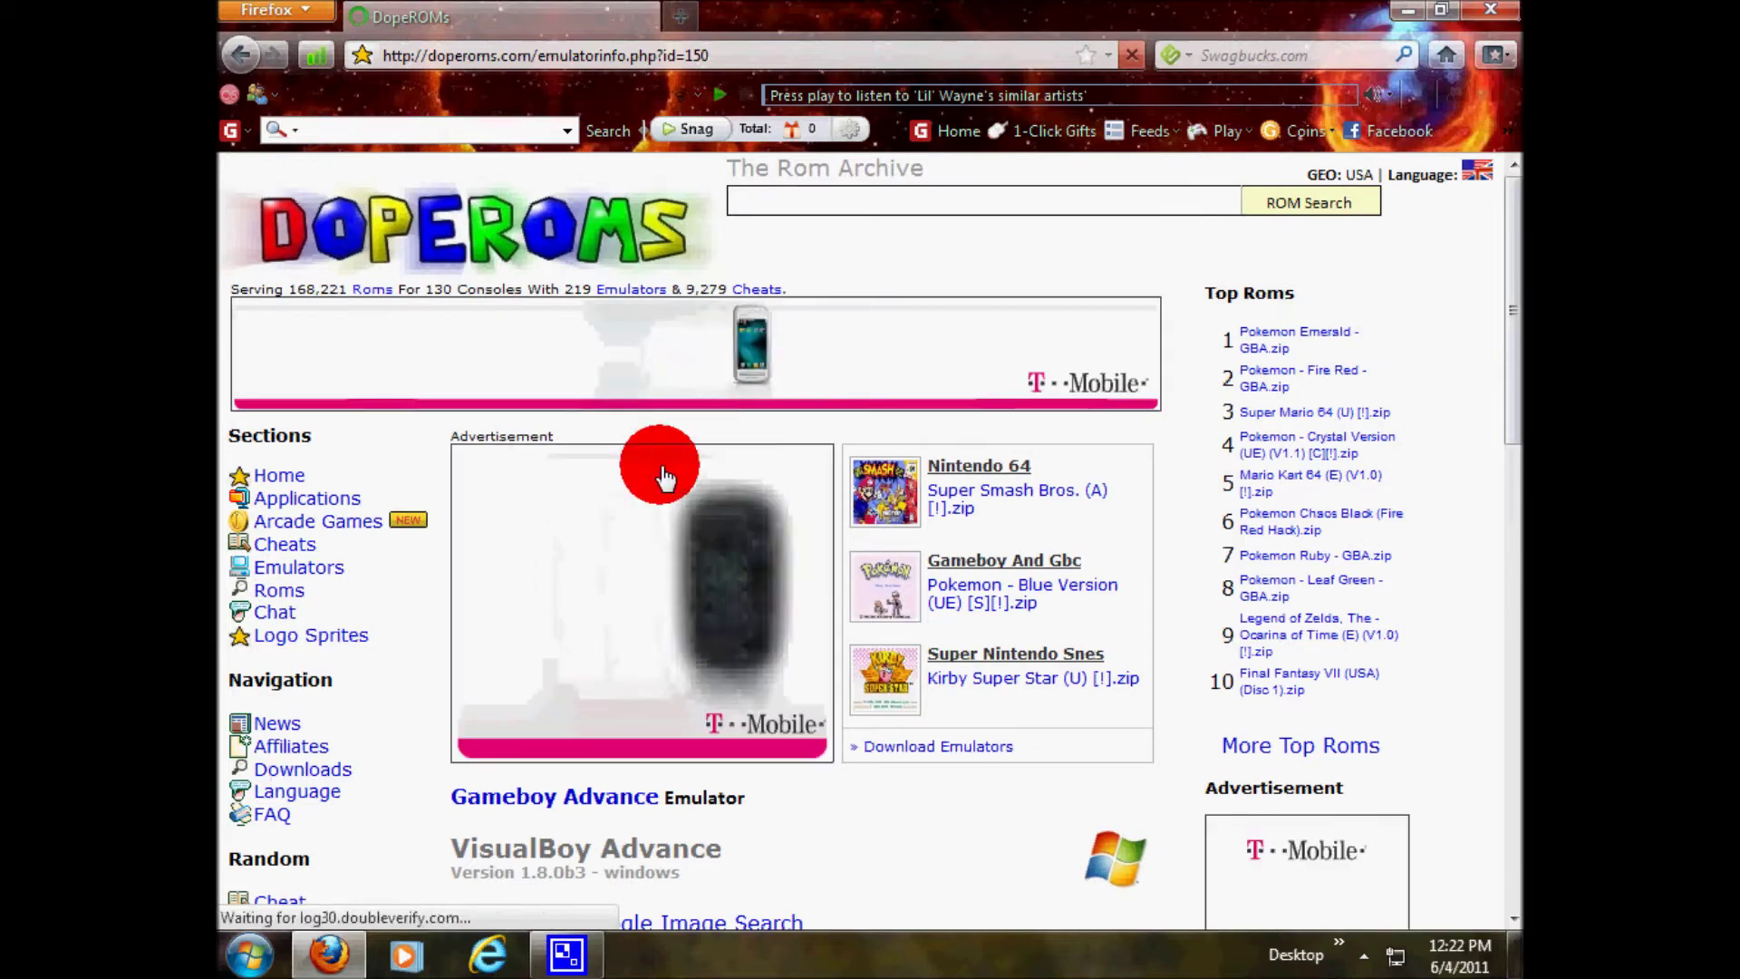
- Download VisualBoy_Advance_1.8.0_beta3.zip, opening it with WinRAR, and dismiss the licence purchase reminder
{"action": "scroll", "coordinate": [624, 535], "scroll_direction": "down", "scroll_amount": 5}
{"action": "scroll", "coordinate": [627, 533], "scroll_direction": "down", "scroll_amount": 2}
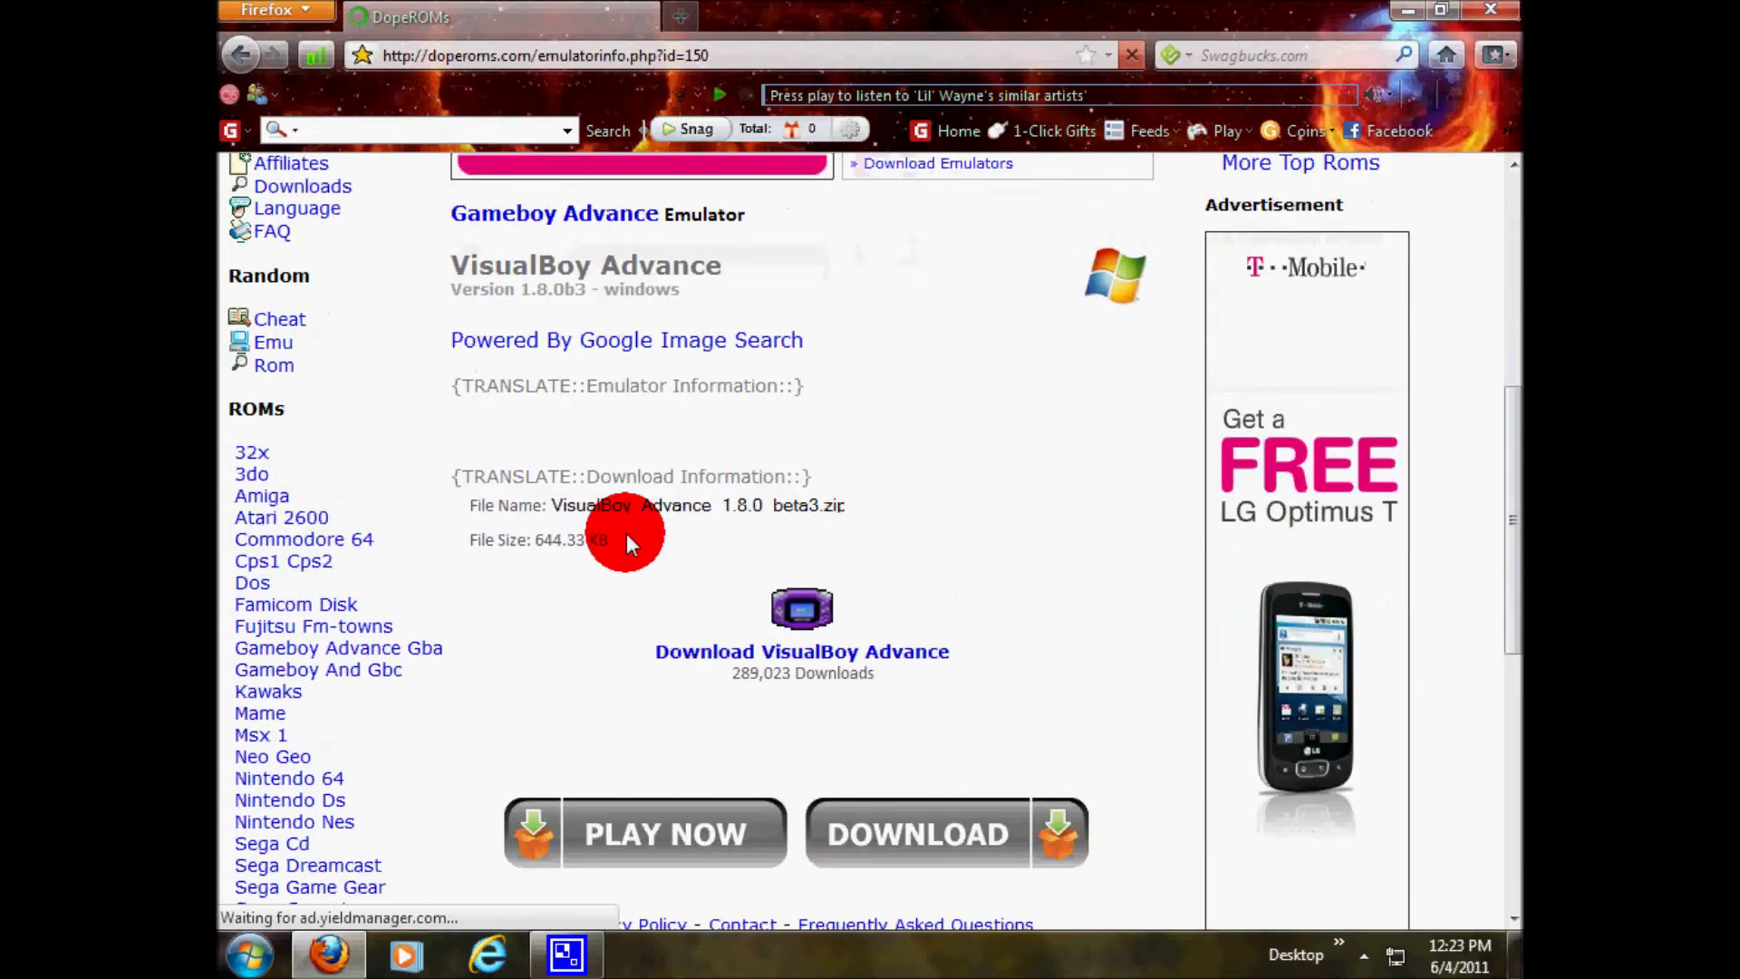
{"action": "left_click", "coordinate": [796, 620]}
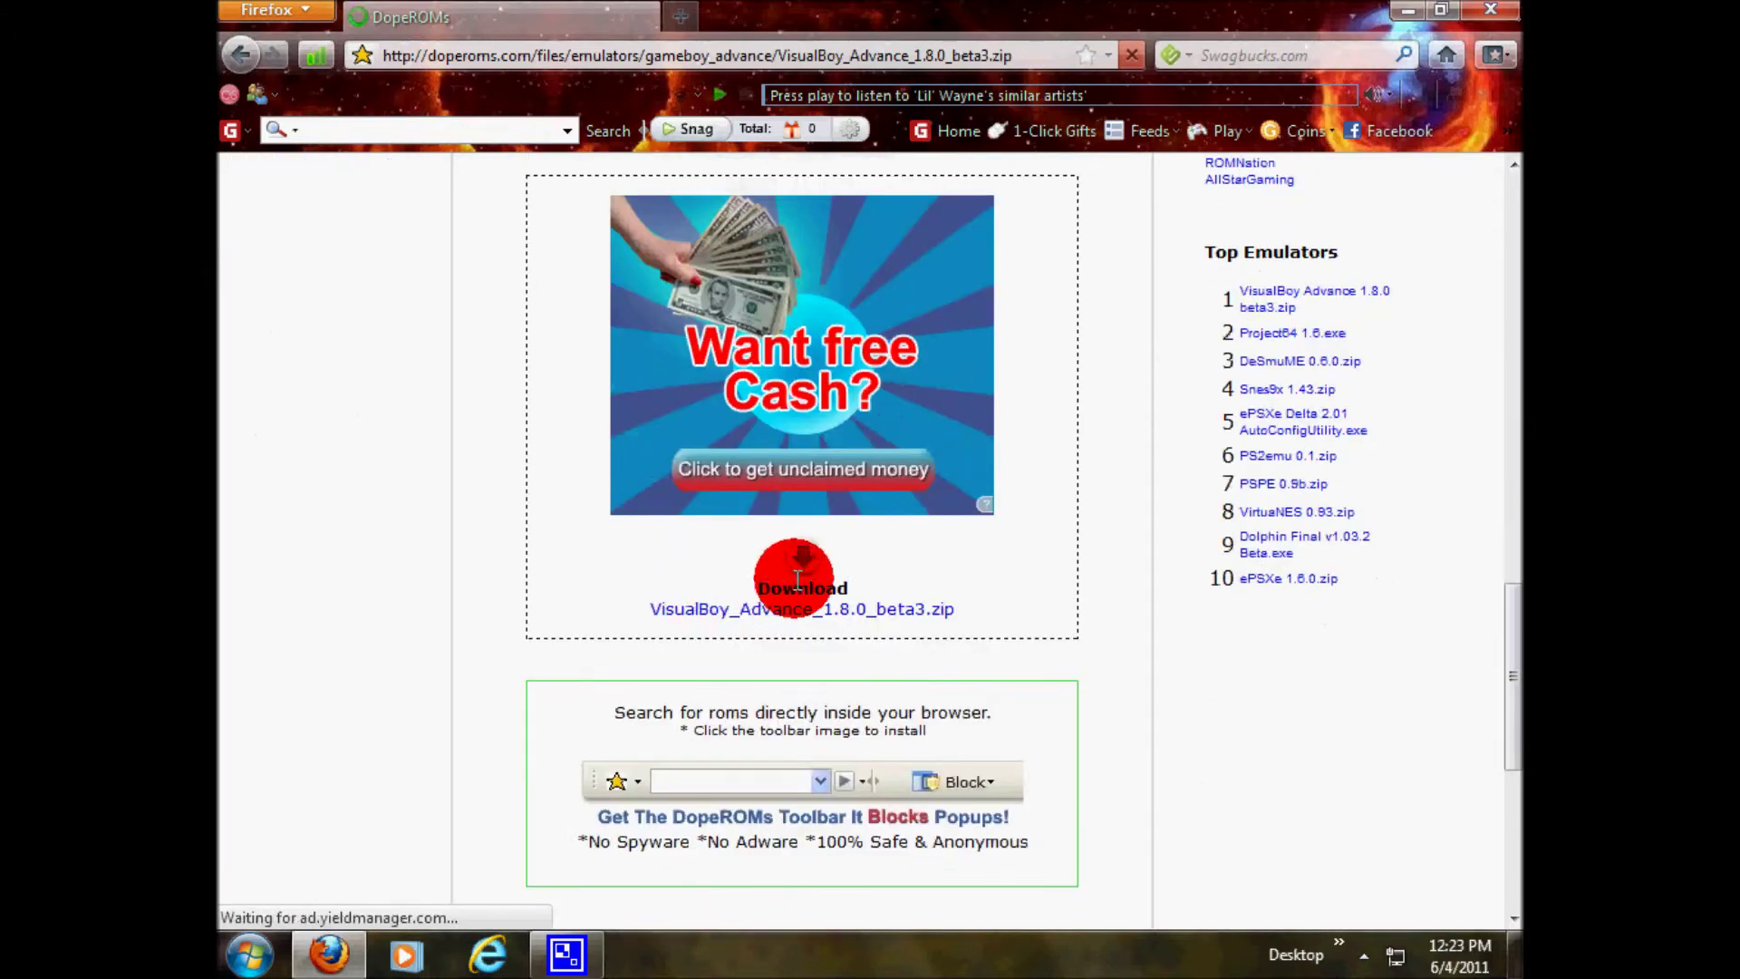
{"action": "left_click", "coordinate": [802, 576]}
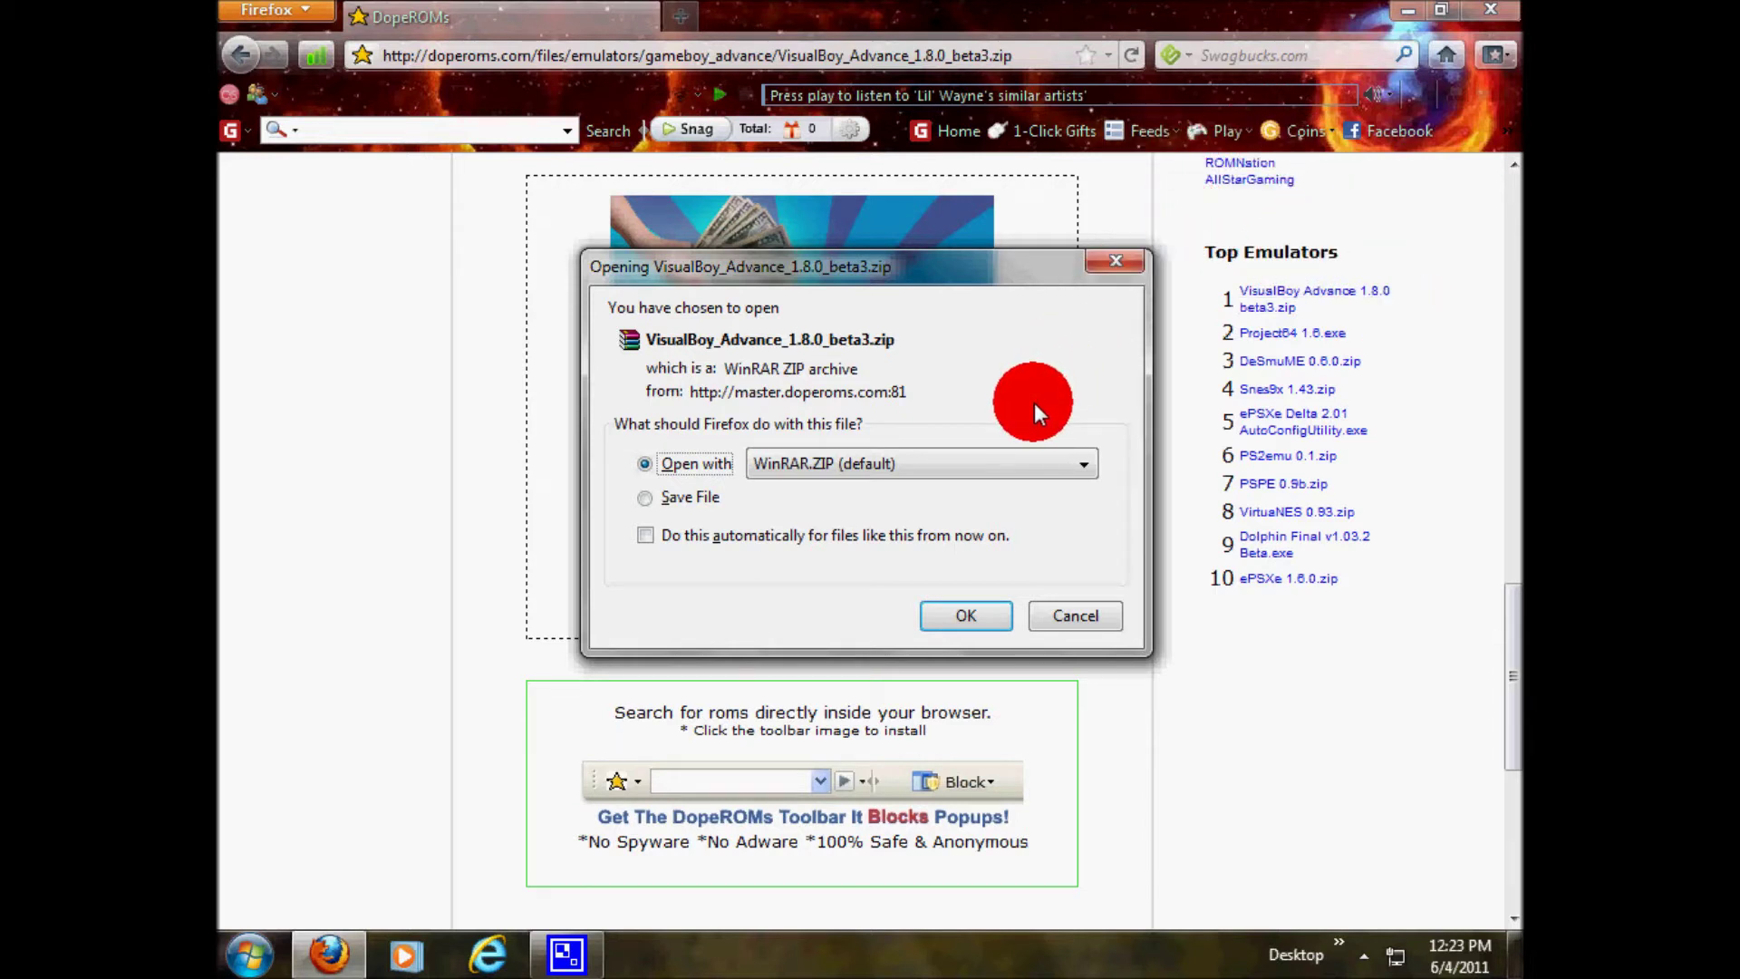
{"action": "left_click", "coordinate": [970, 612]}
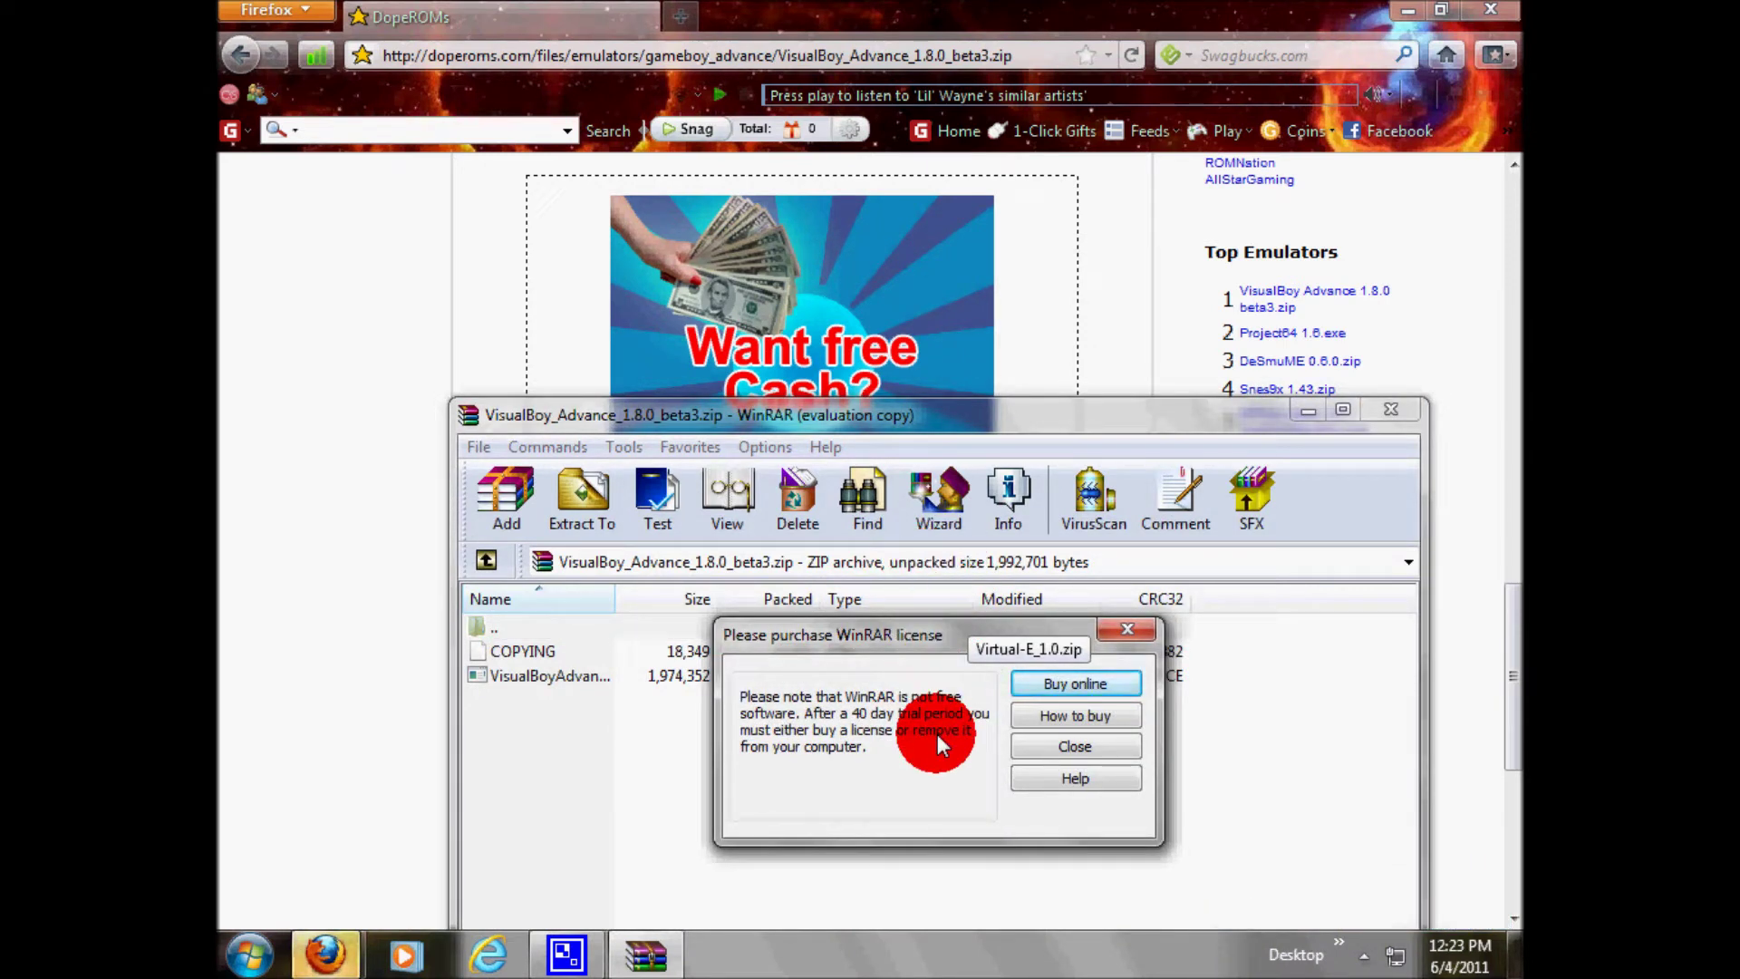
{"action": "left_click", "coordinate": [1026, 748]}
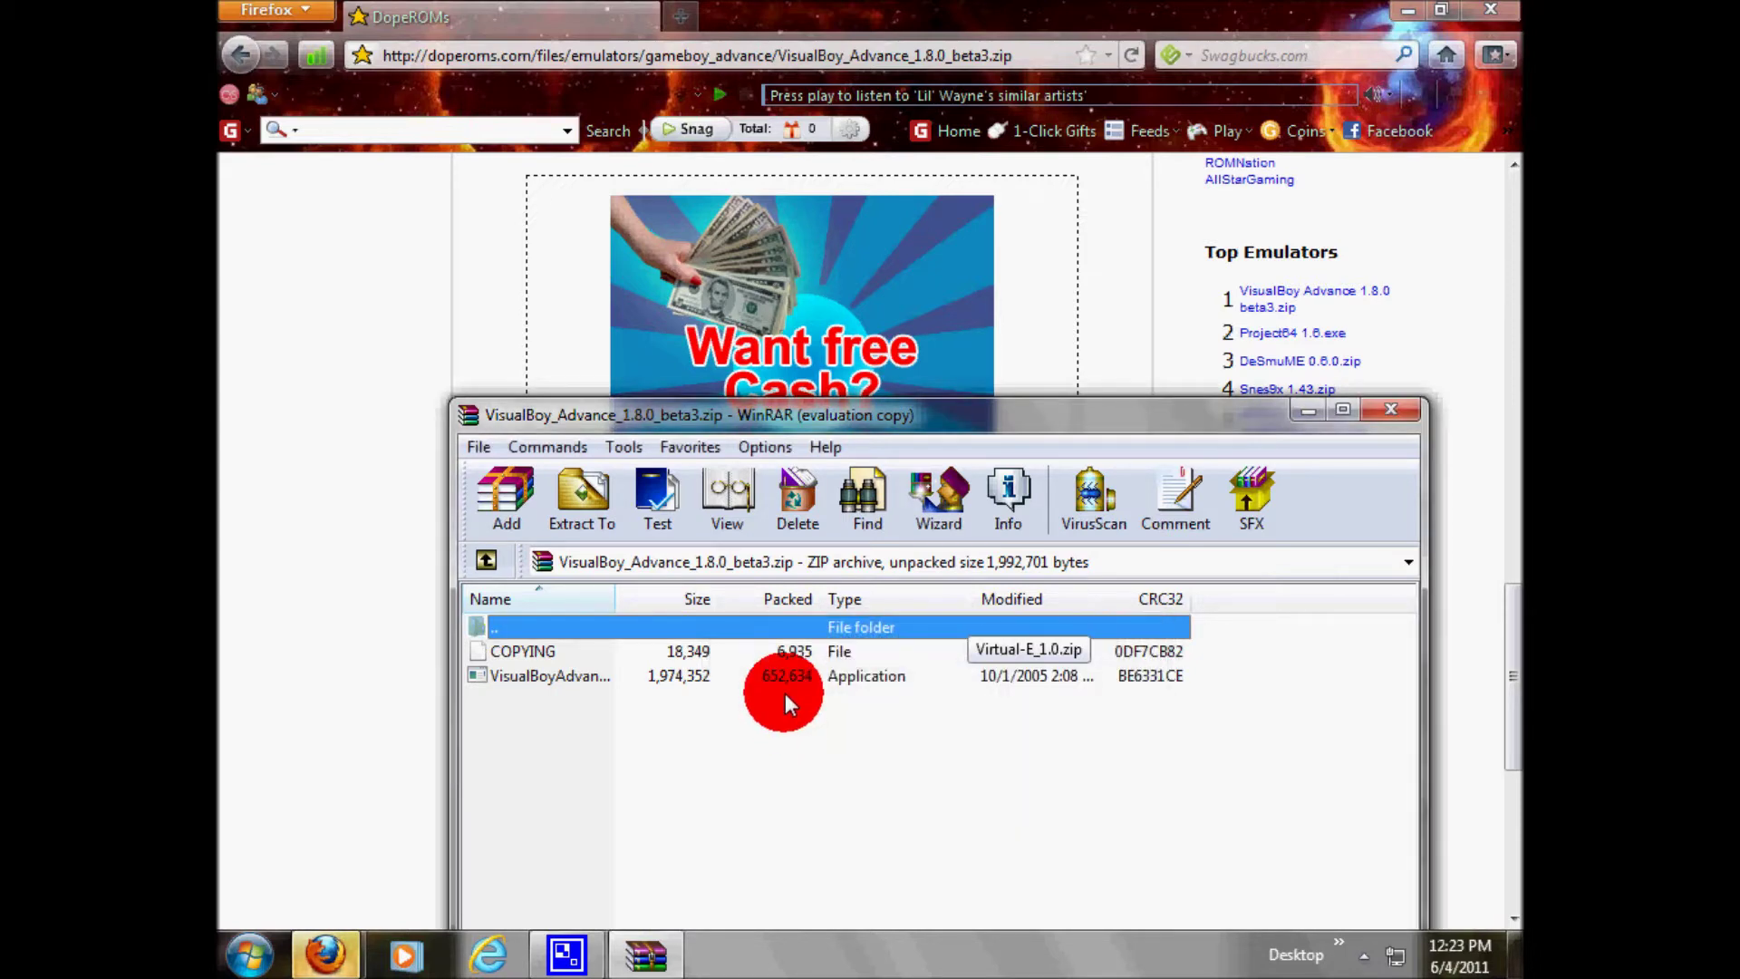
- Extract the VisualBoyAdvance application from the archive onto the desktop, and close the WinRAR and Downloads windows
{"action": "left_click", "coordinate": [1451, 11]}
{"action": "left_click", "coordinate": [1413, 11]}
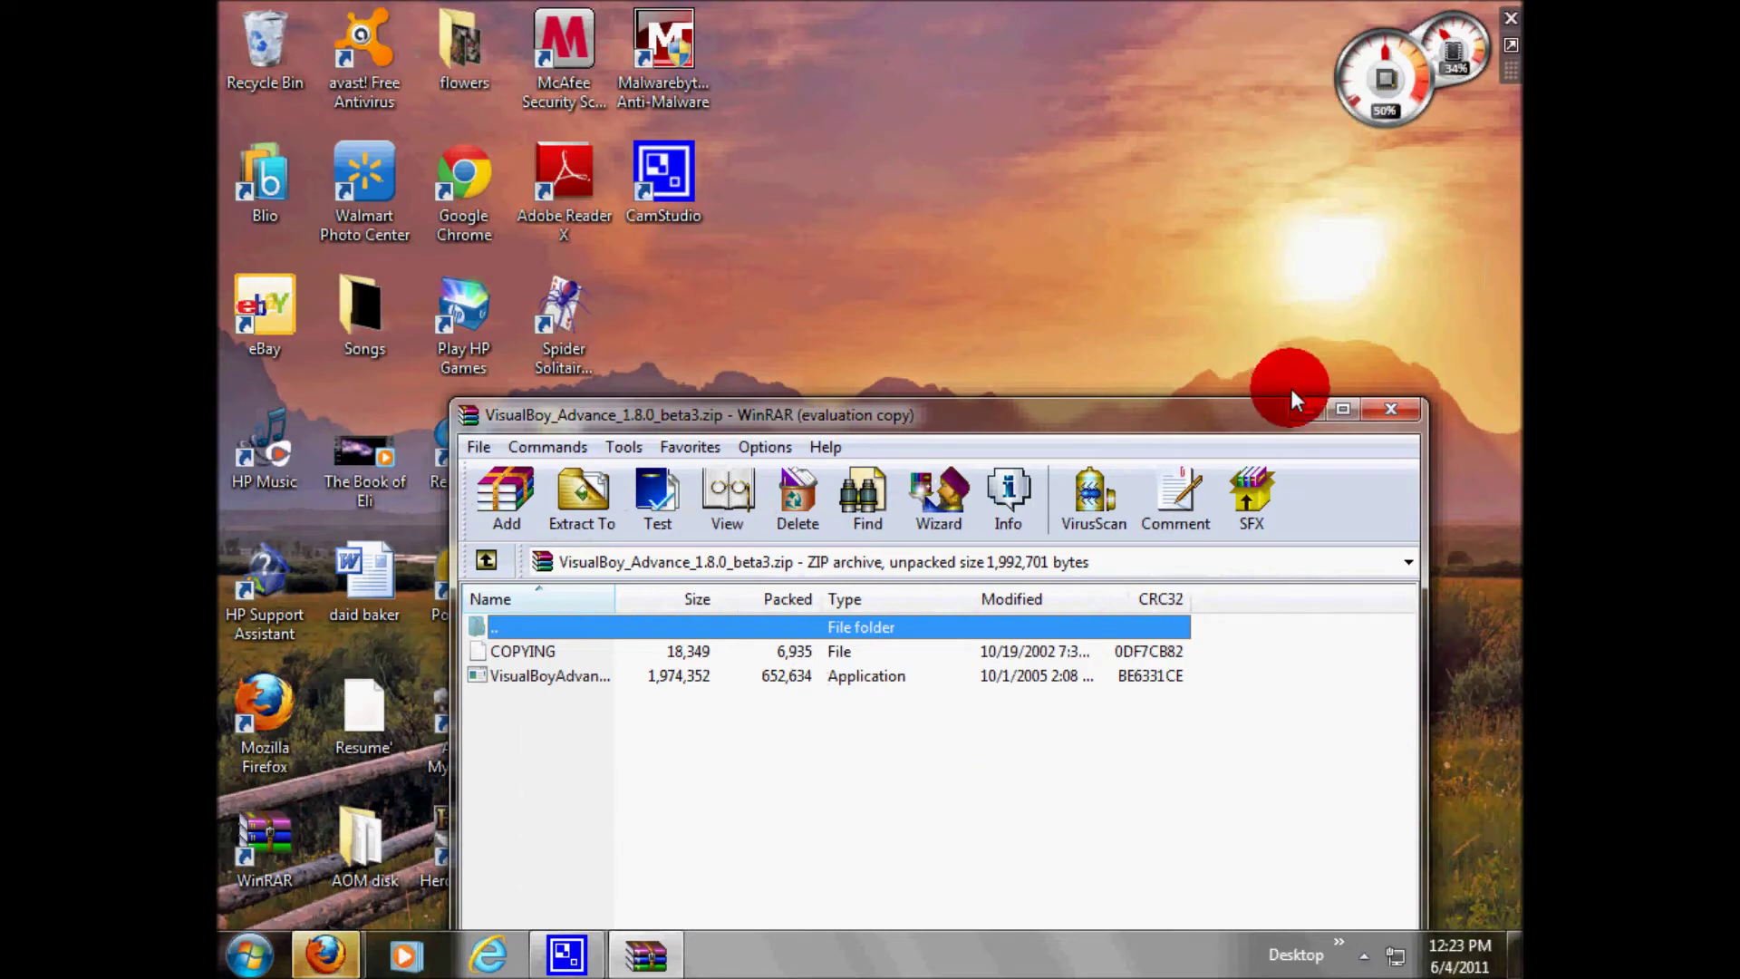
{"action": "left_click_drag", "start_coordinate": [1227, 423], "coordinate": [1258, 456]}
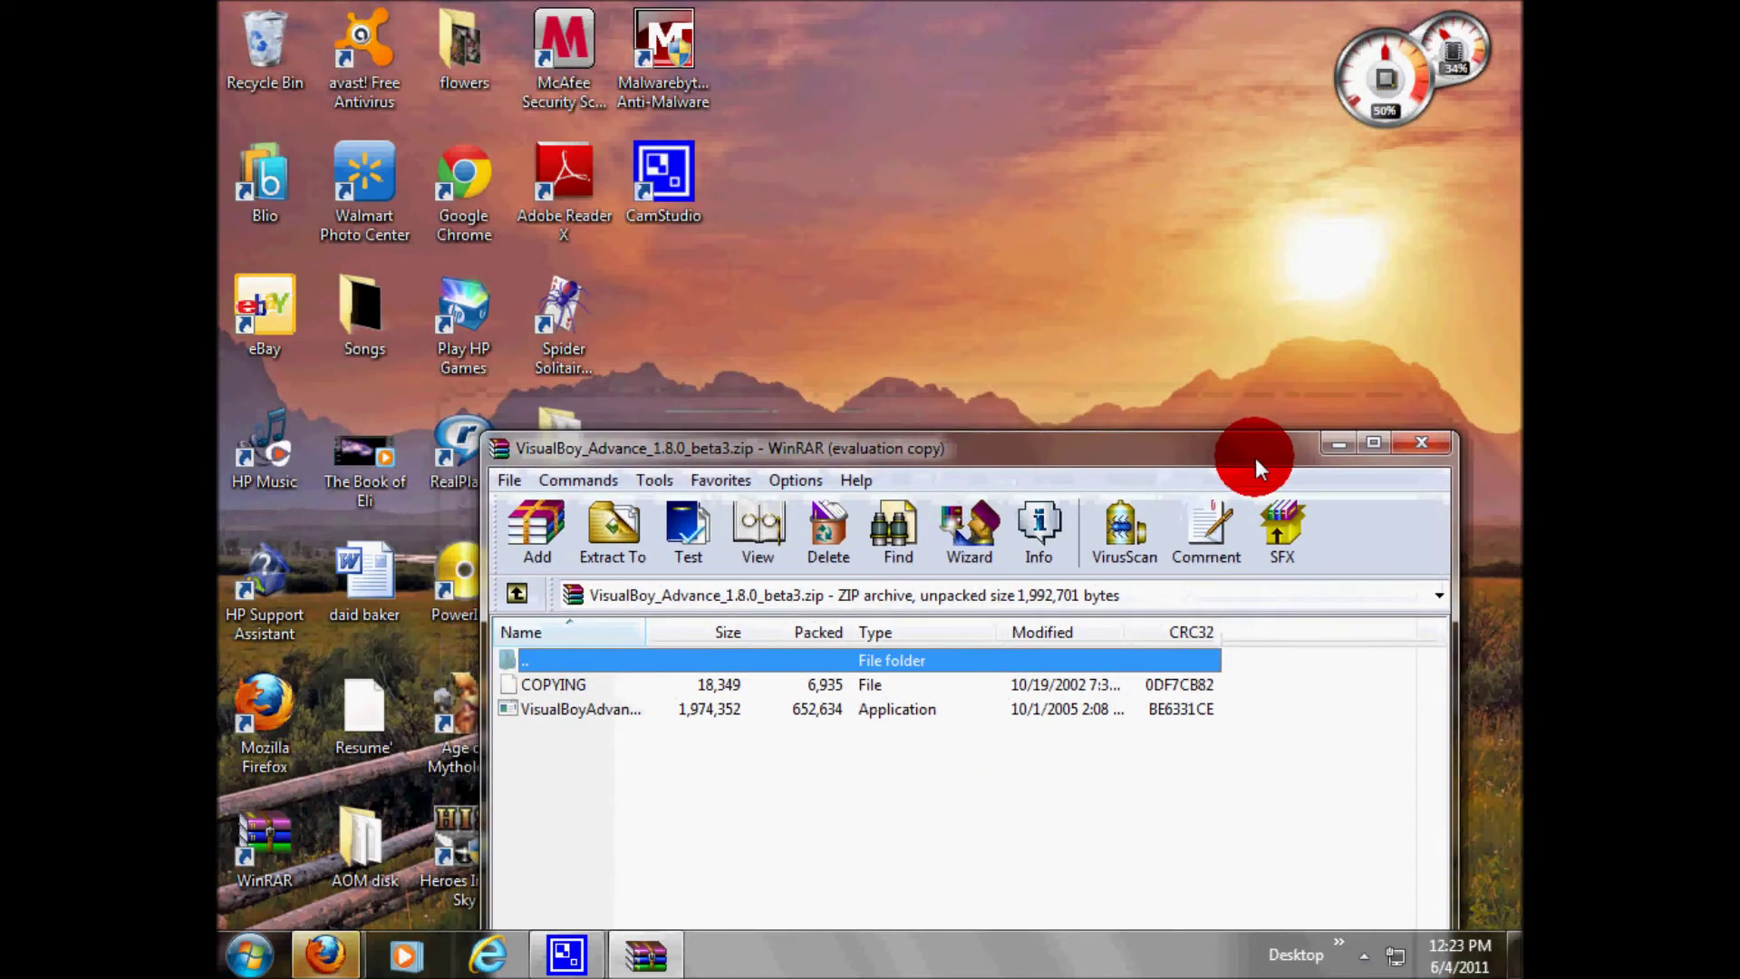
{"action": "left_click", "coordinate": [568, 711]}
{"action": "left_click_drag", "start_coordinate": [617, 618], "coordinate": [801, 372]}
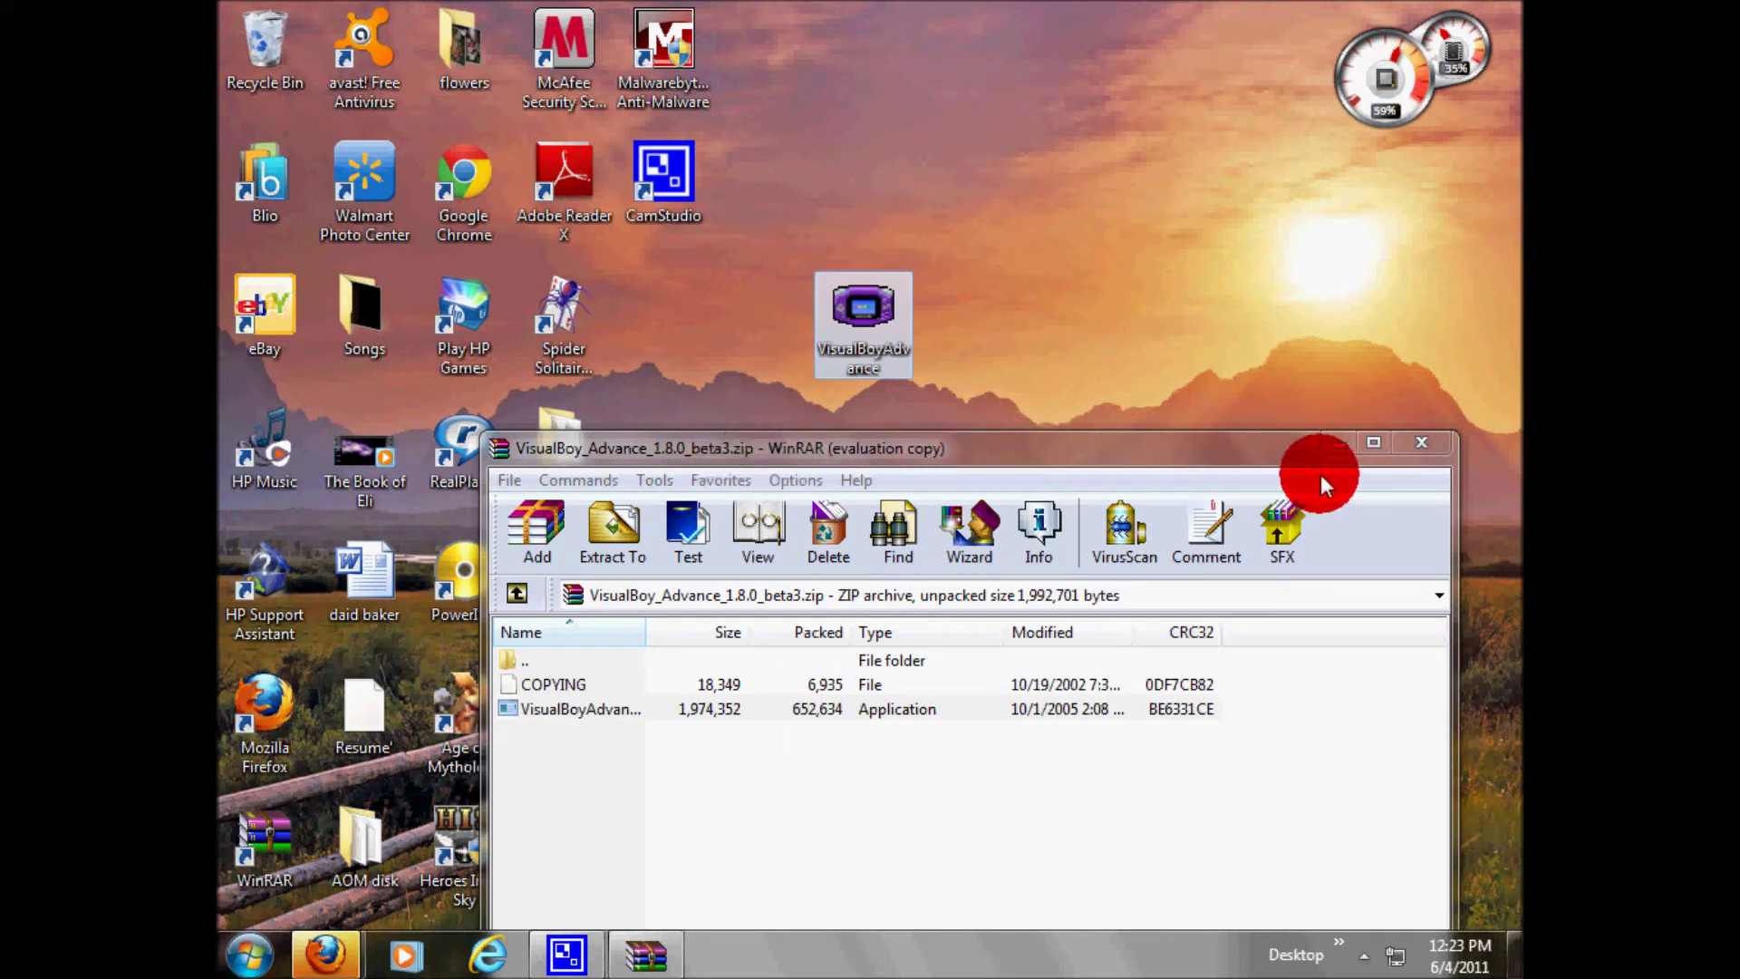
{"action": "left_click", "coordinate": [1416, 444]}
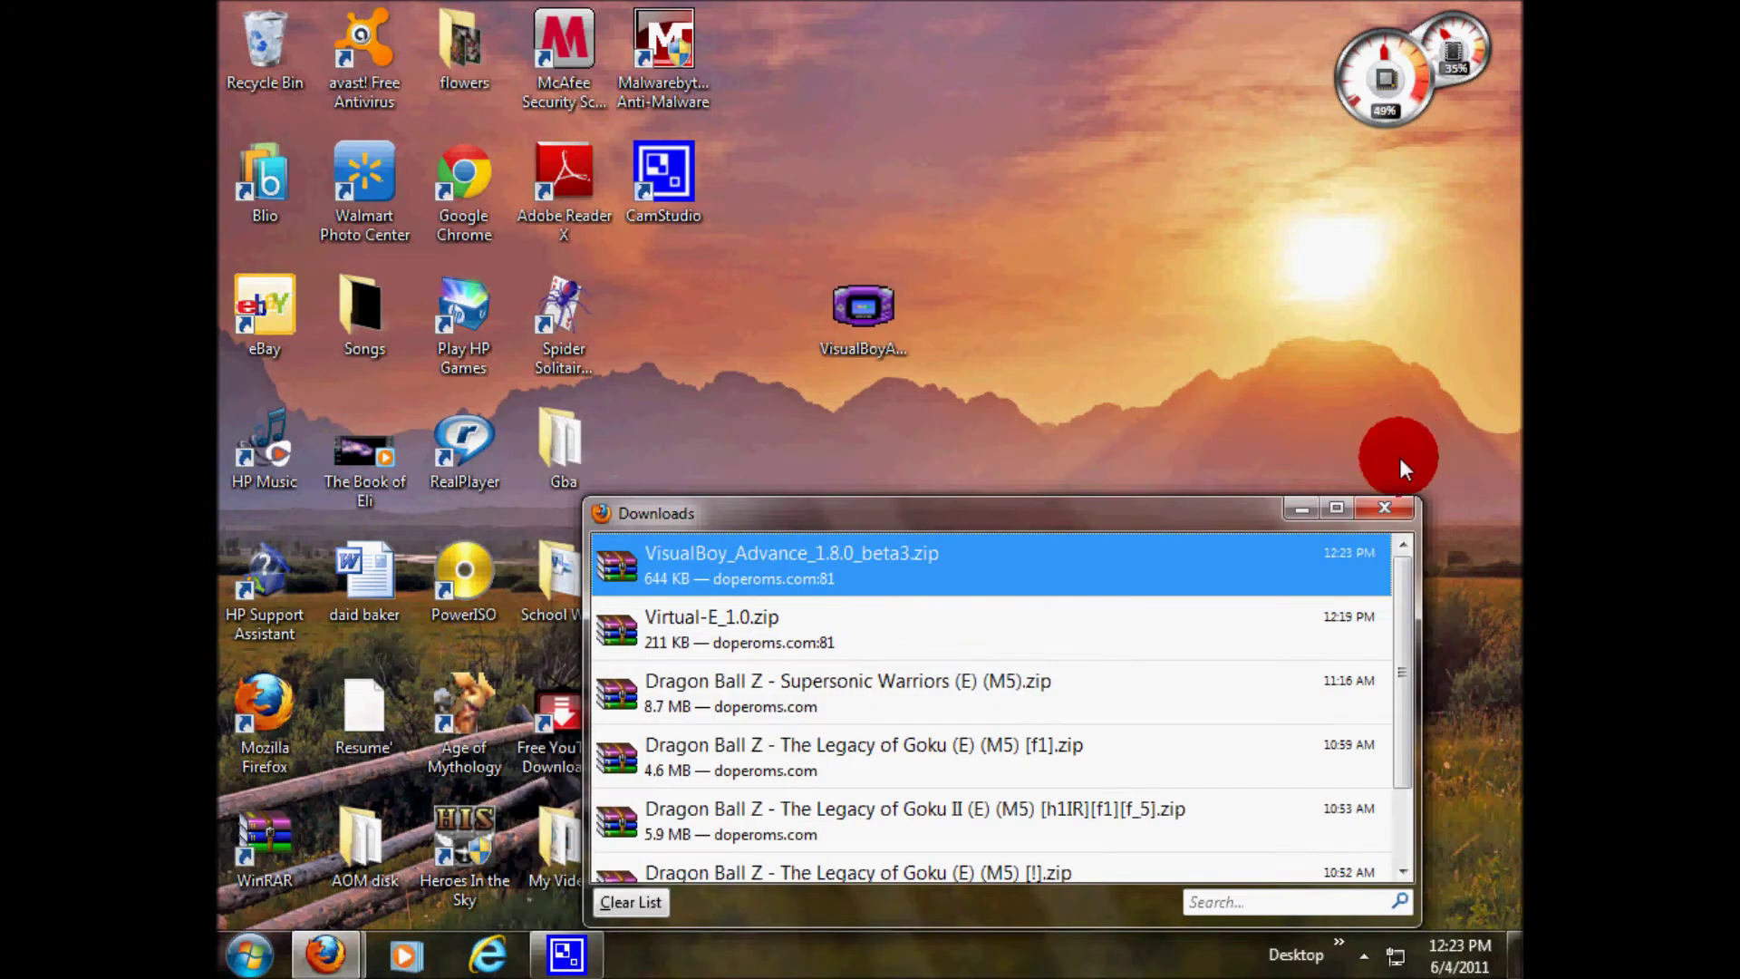
{"action": "left_click", "coordinate": [1389, 514]}
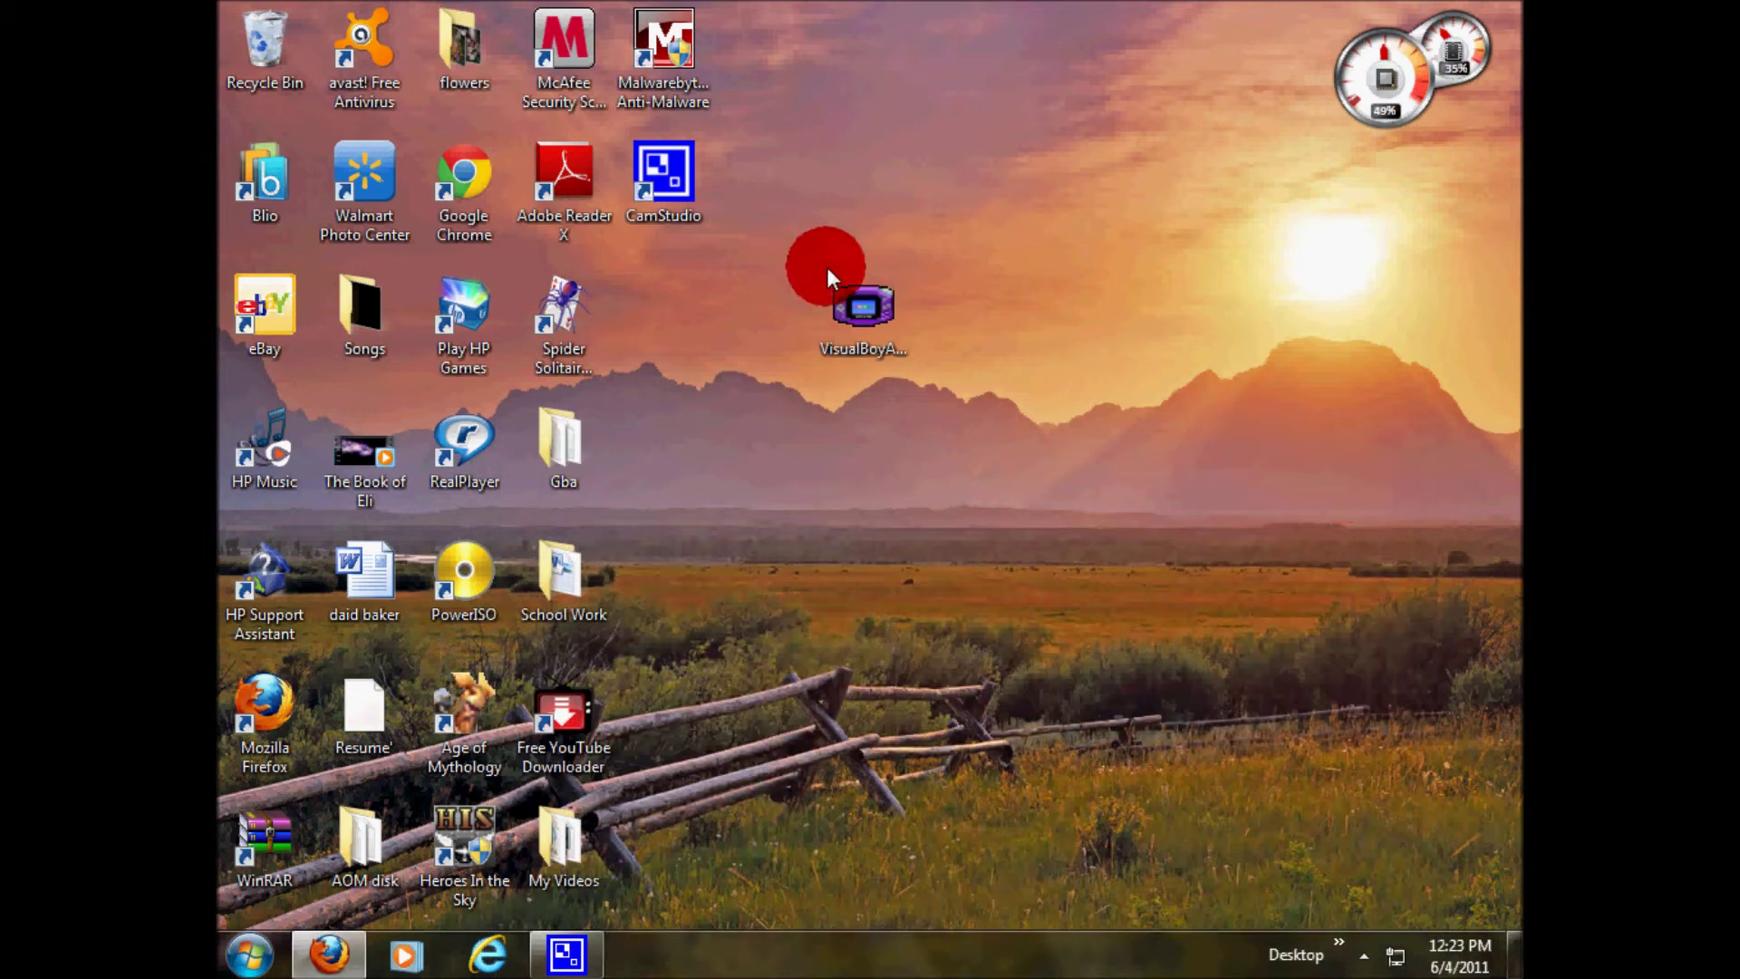
- Launch and close VisualBoyAdvance, and line up its icon and the vba file below CamStudio on the desktop
{"action": "double_click", "coordinate": [834, 299]}
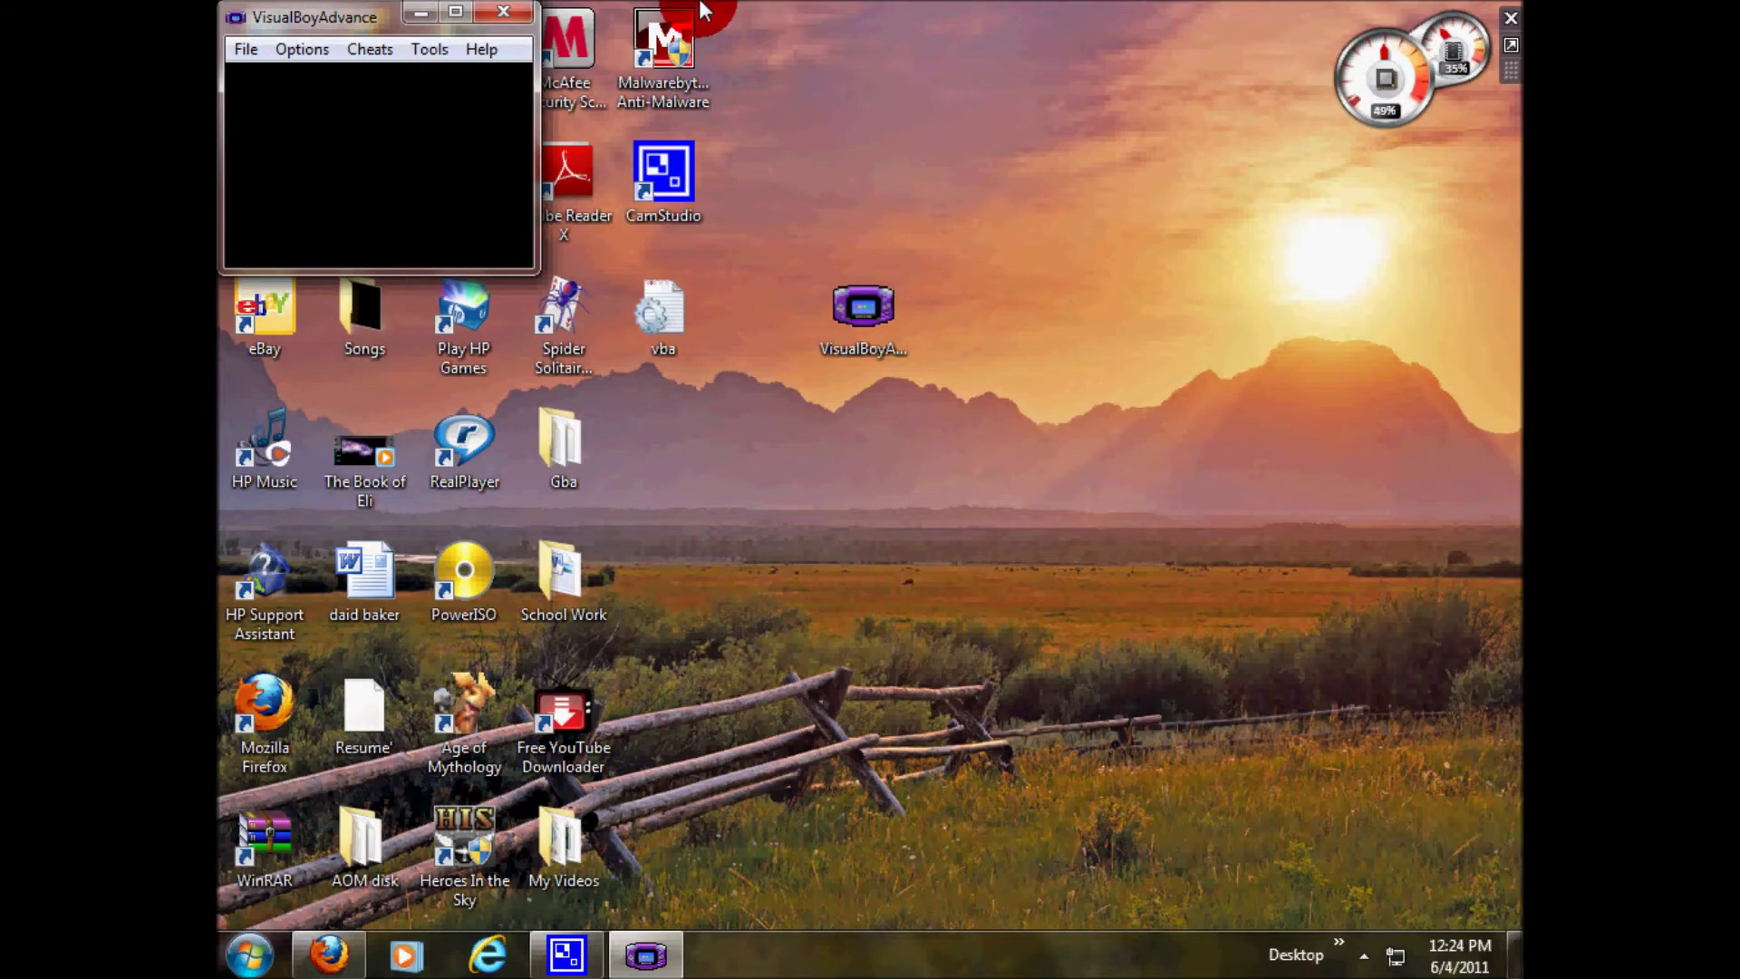
{"action": "left_click", "coordinate": [527, 20]}
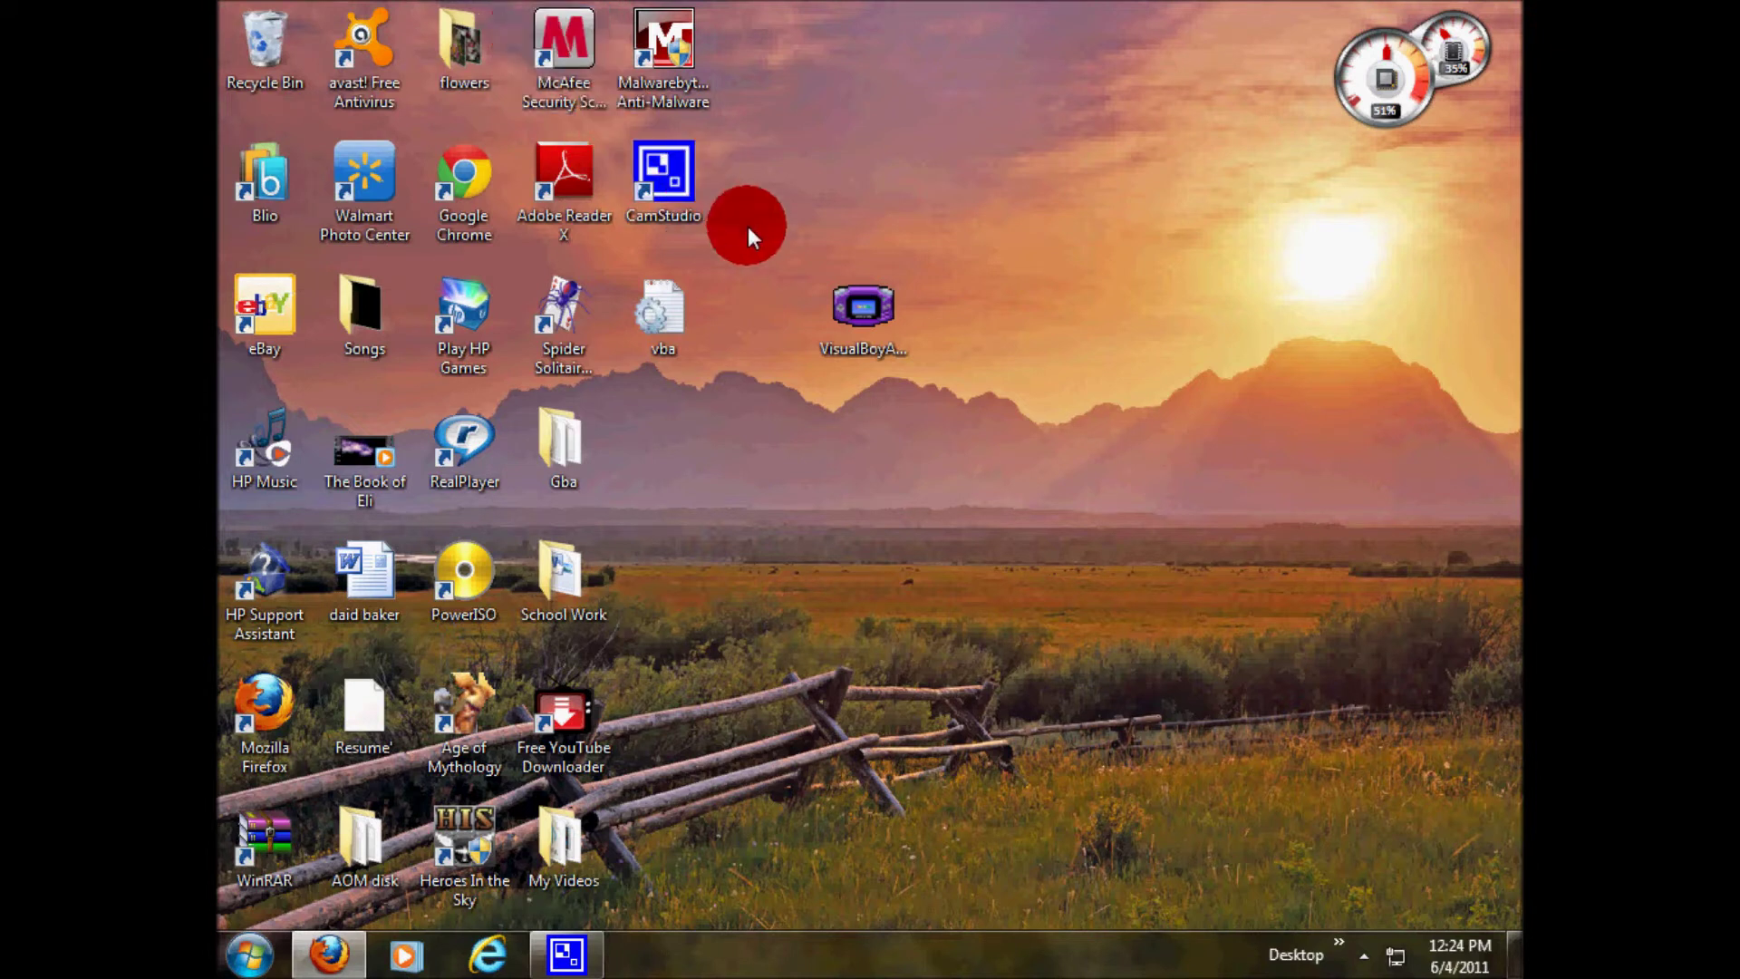
{"action": "left_click_drag", "start_coordinate": [663, 294], "coordinate": [657, 406]}
{"action": "left_click_drag", "start_coordinate": [845, 316], "coordinate": [671, 310]}
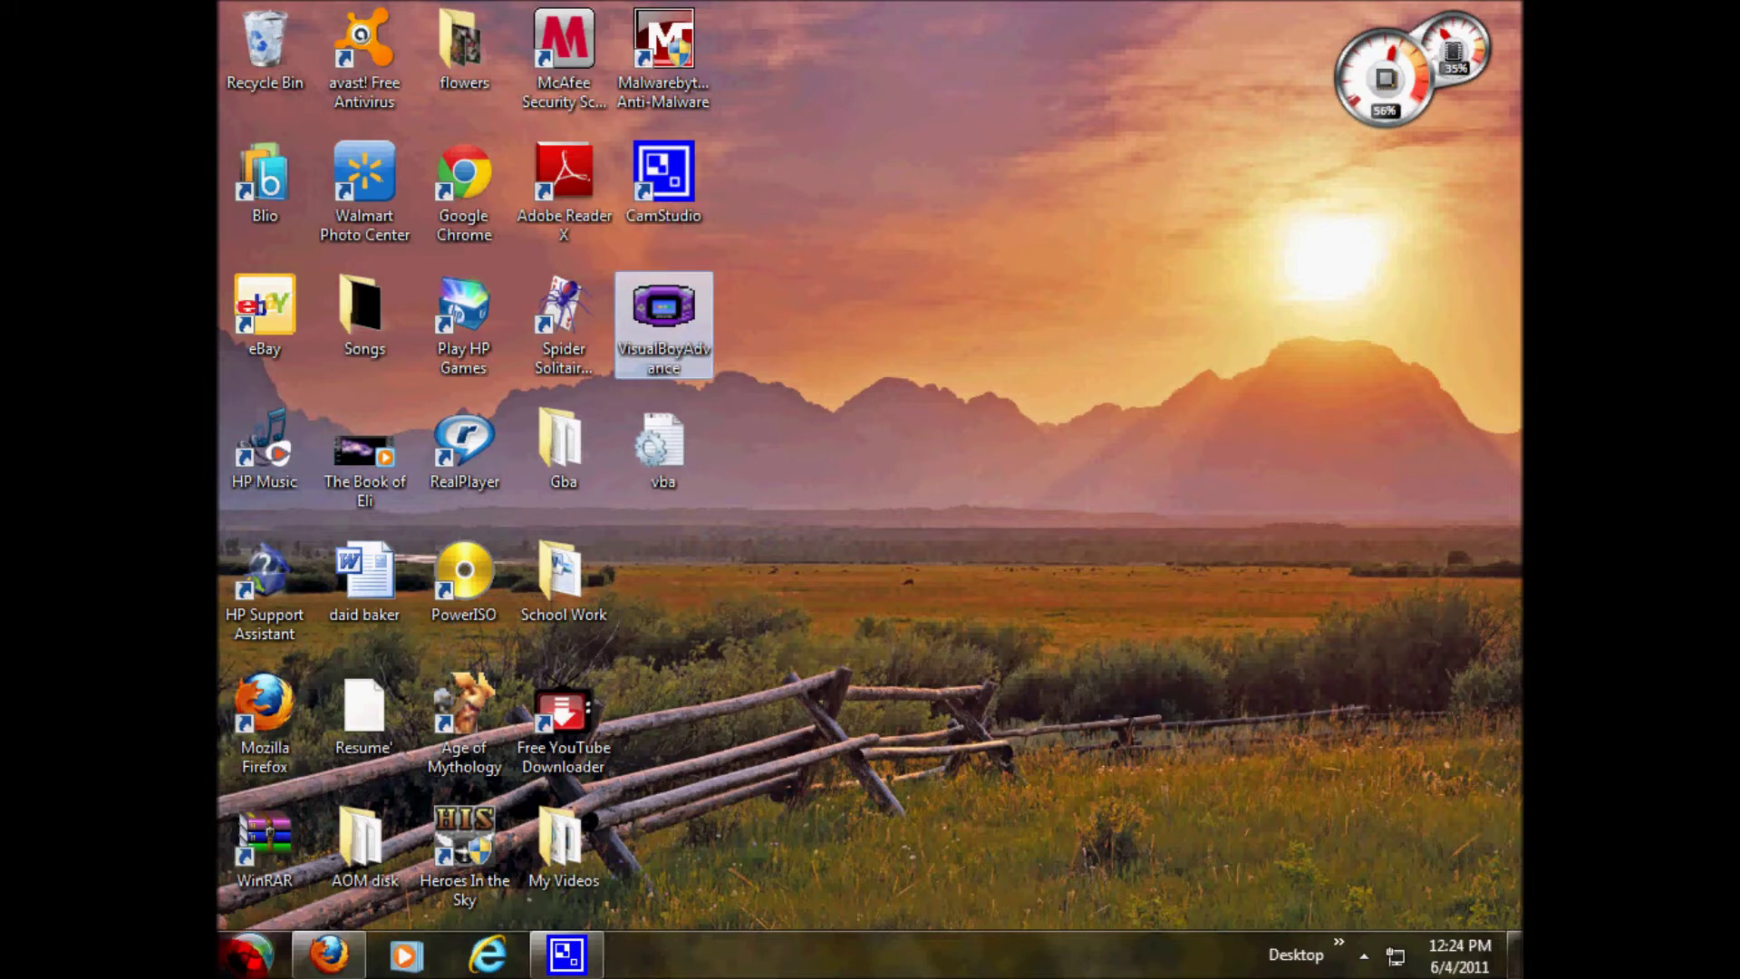
- Switch back to the DopeROMs page in Firefox and open the site's Emulators section
{"action": "mouse_move", "coordinate": [312, 961]}
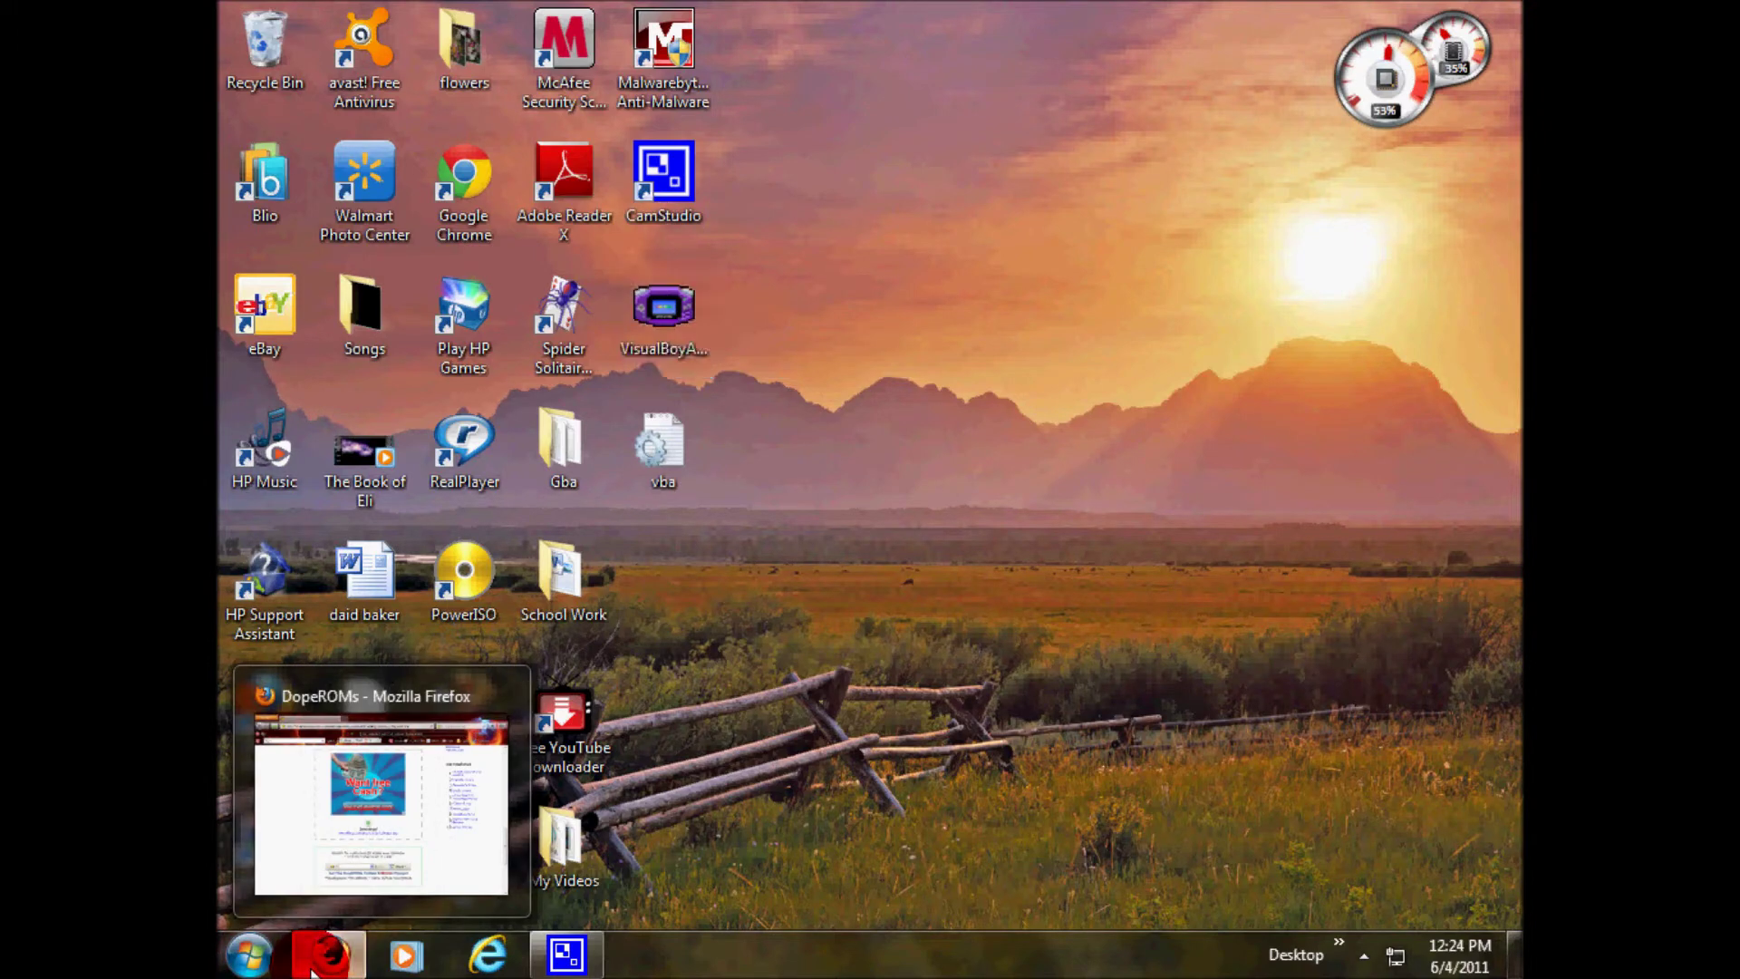
{"action": "left_click", "coordinate": [312, 968]}
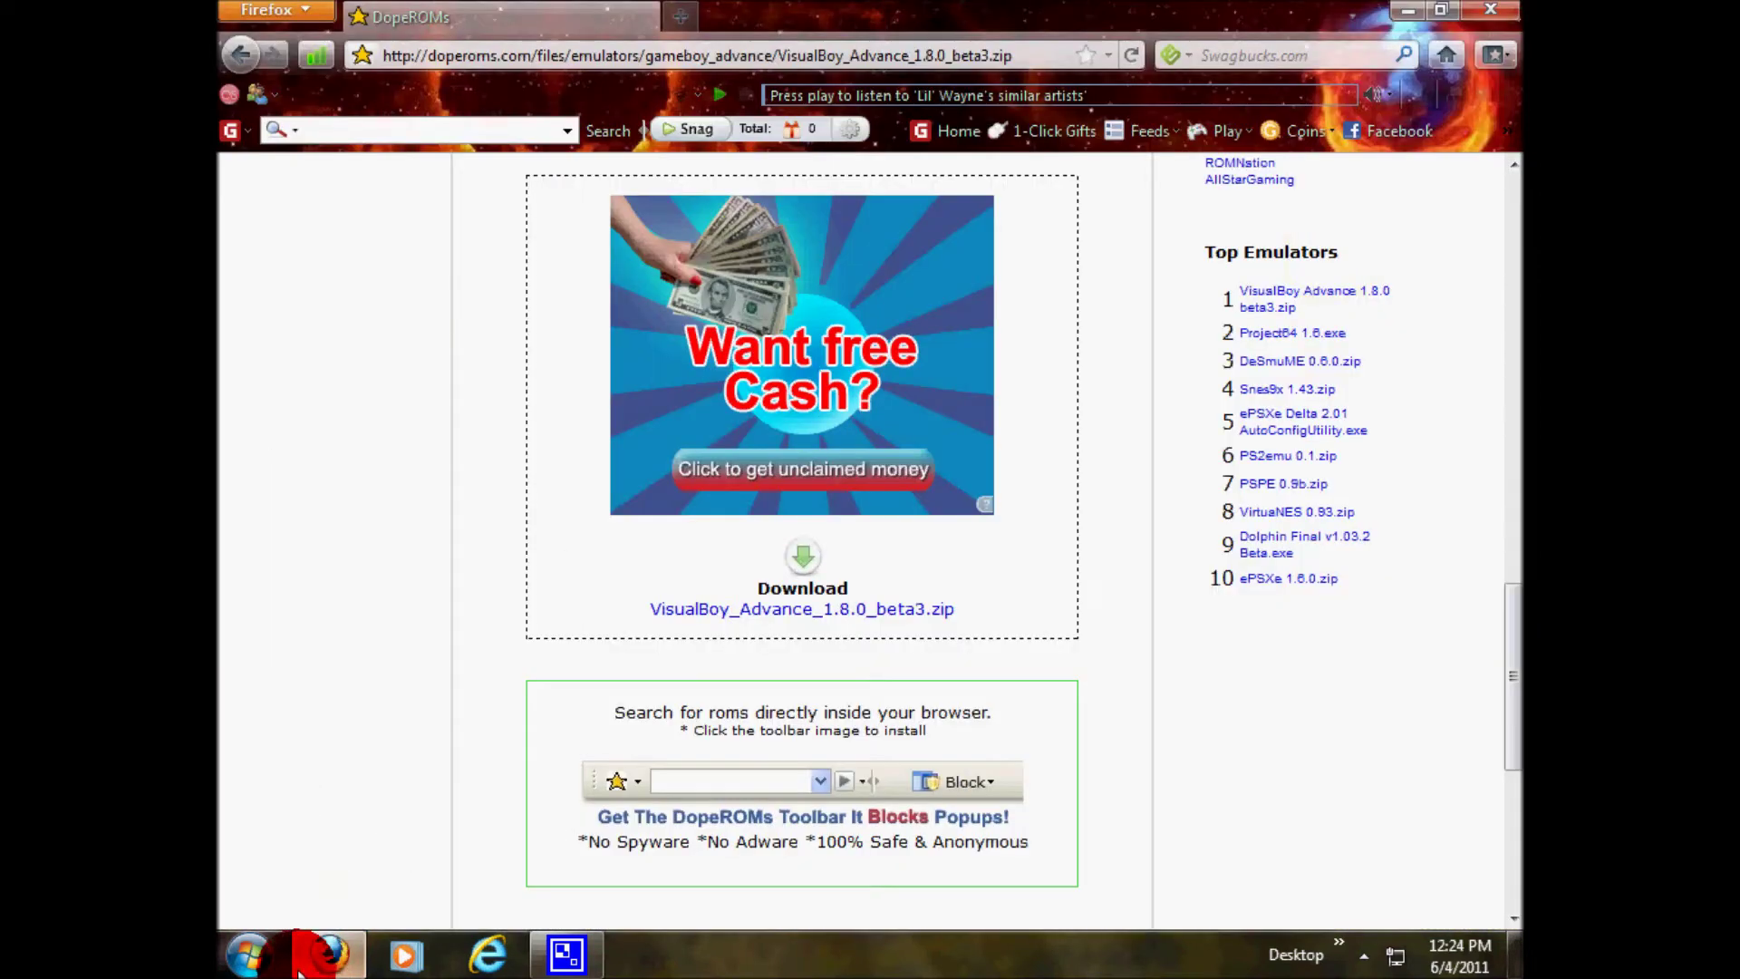
{"action": "left_click", "coordinate": [295, 935]}
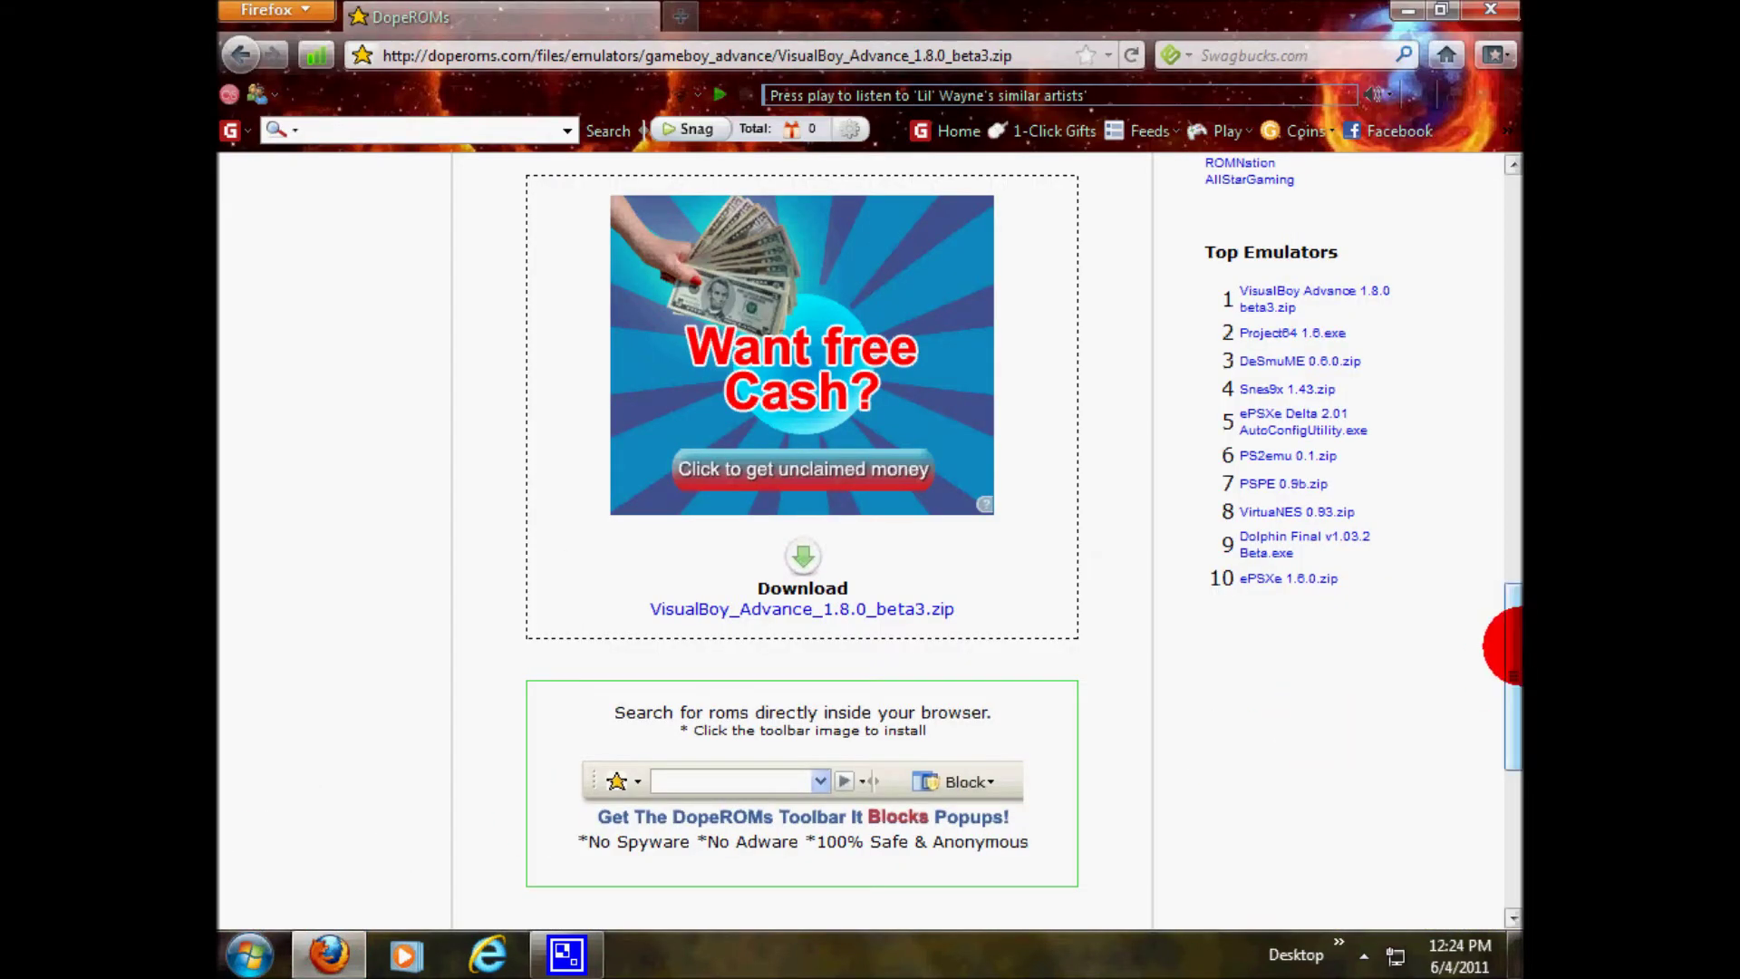
{"action": "left_click_drag", "start_coordinate": [1509, 639], "coordinate": [1430, 328]}
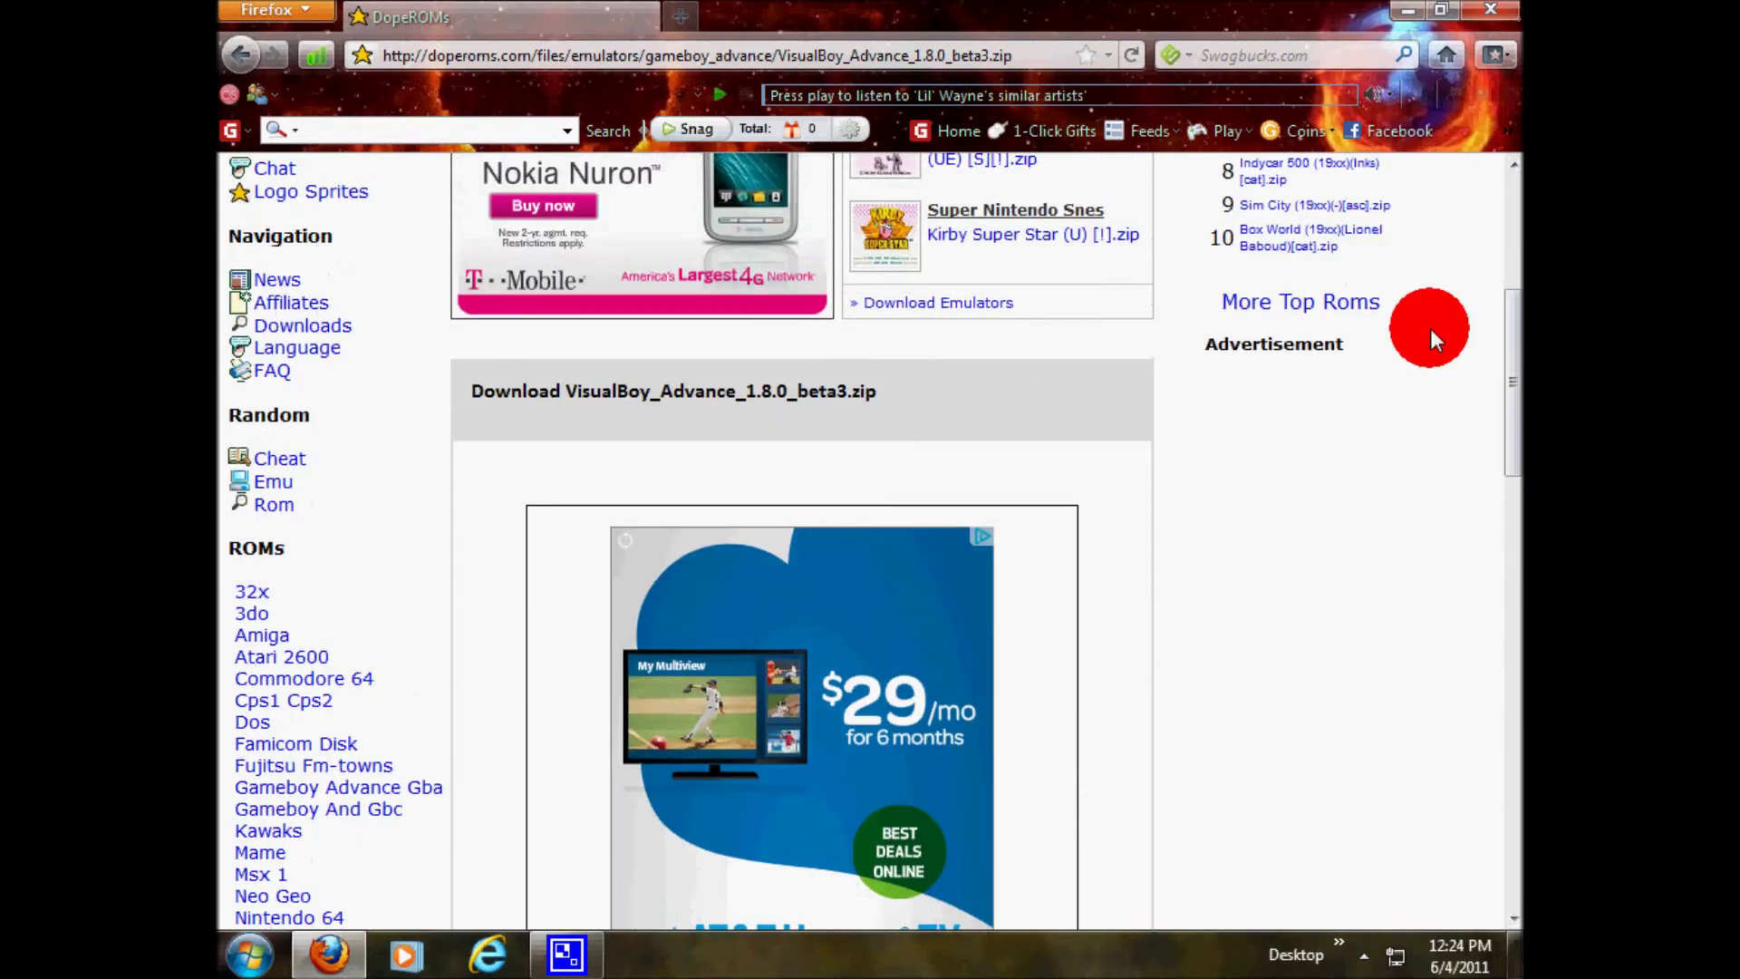
{"action": "left_click", "coordinate": [317, 308]}
{"action": "scroll", "coordinate": [275, 249], "scroll_direction": "up", "scroll_amount": 5}
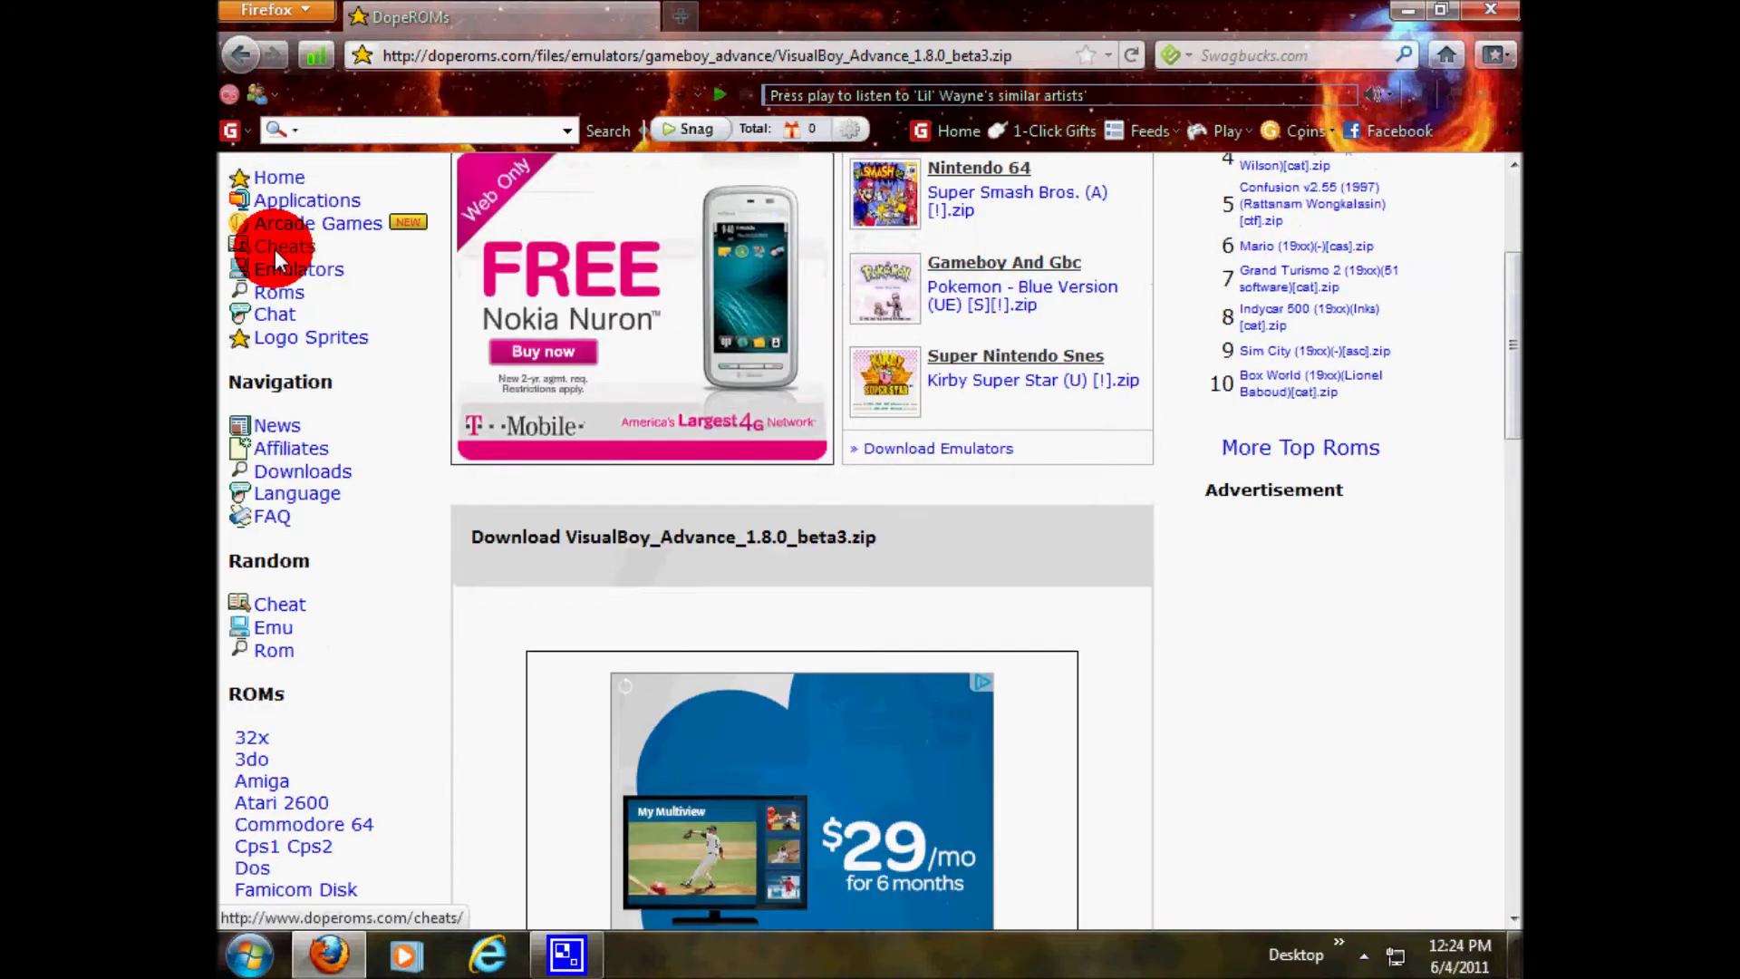
{"action": "left_click", "coordinate": [303, 518]}
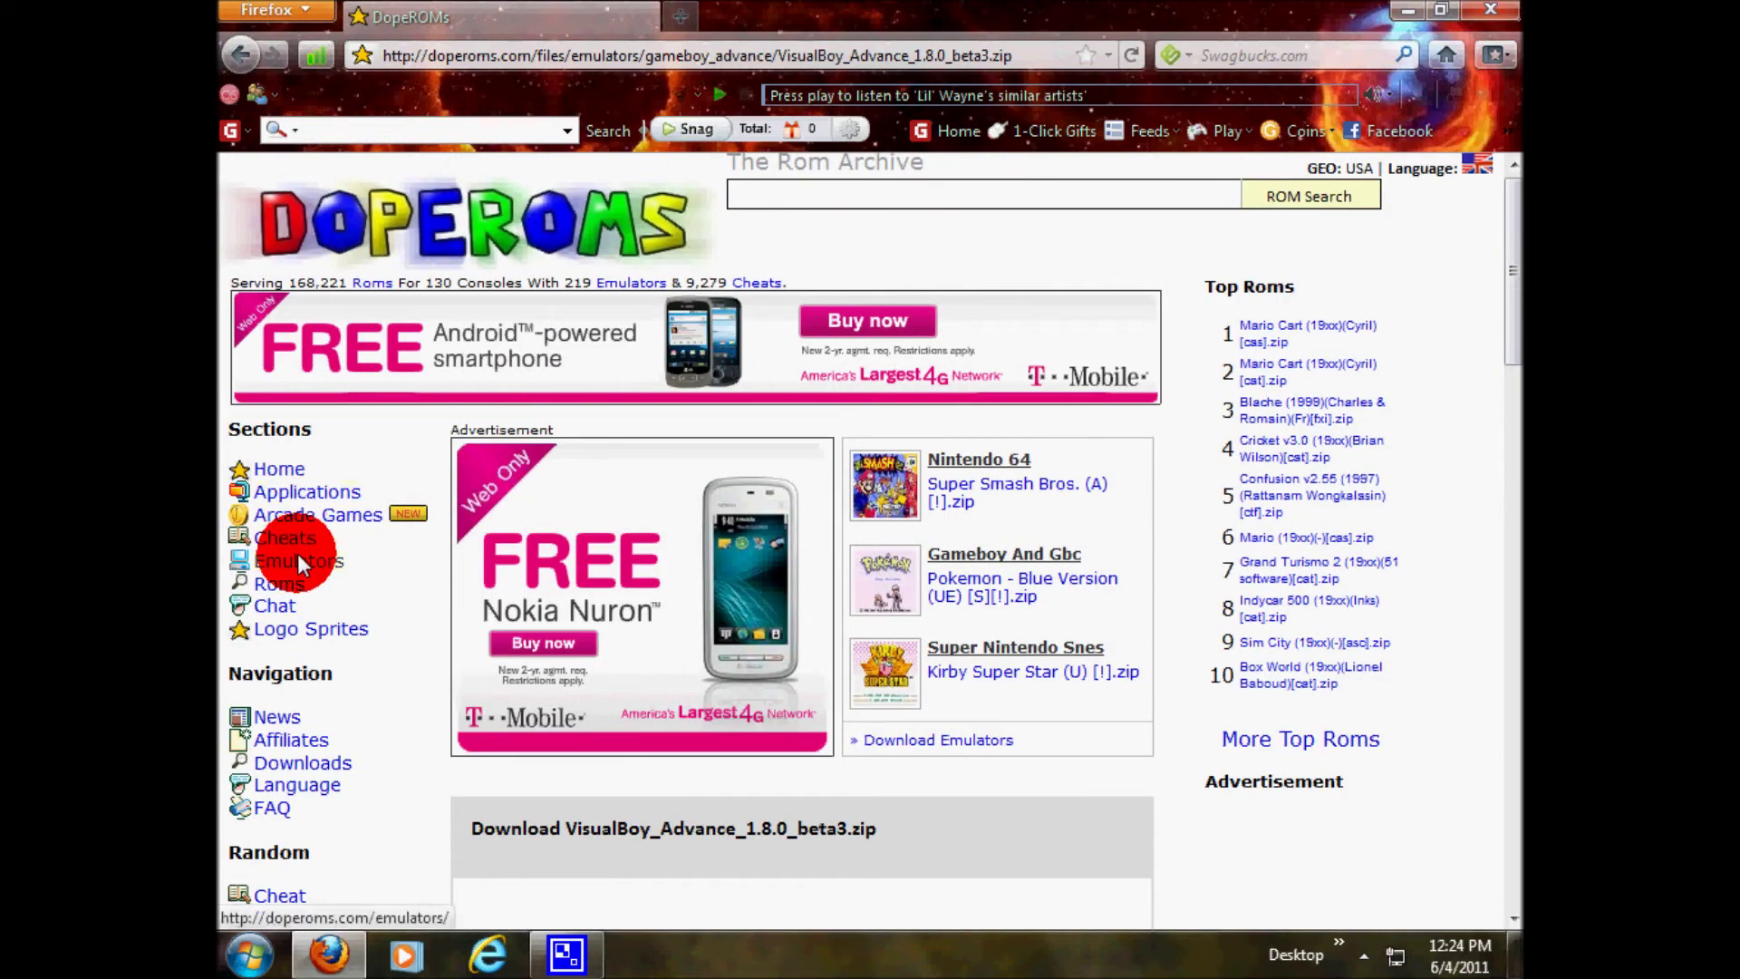
{"action": "left_click", "coordinate": [258, 522]}
- Open the Nintendo 64 emulators list and the details page for Project64_1.6.exe
{"action": "left_click_drag", "start_coordinate": [1500, 350], "coordinate": [1483, 562]}
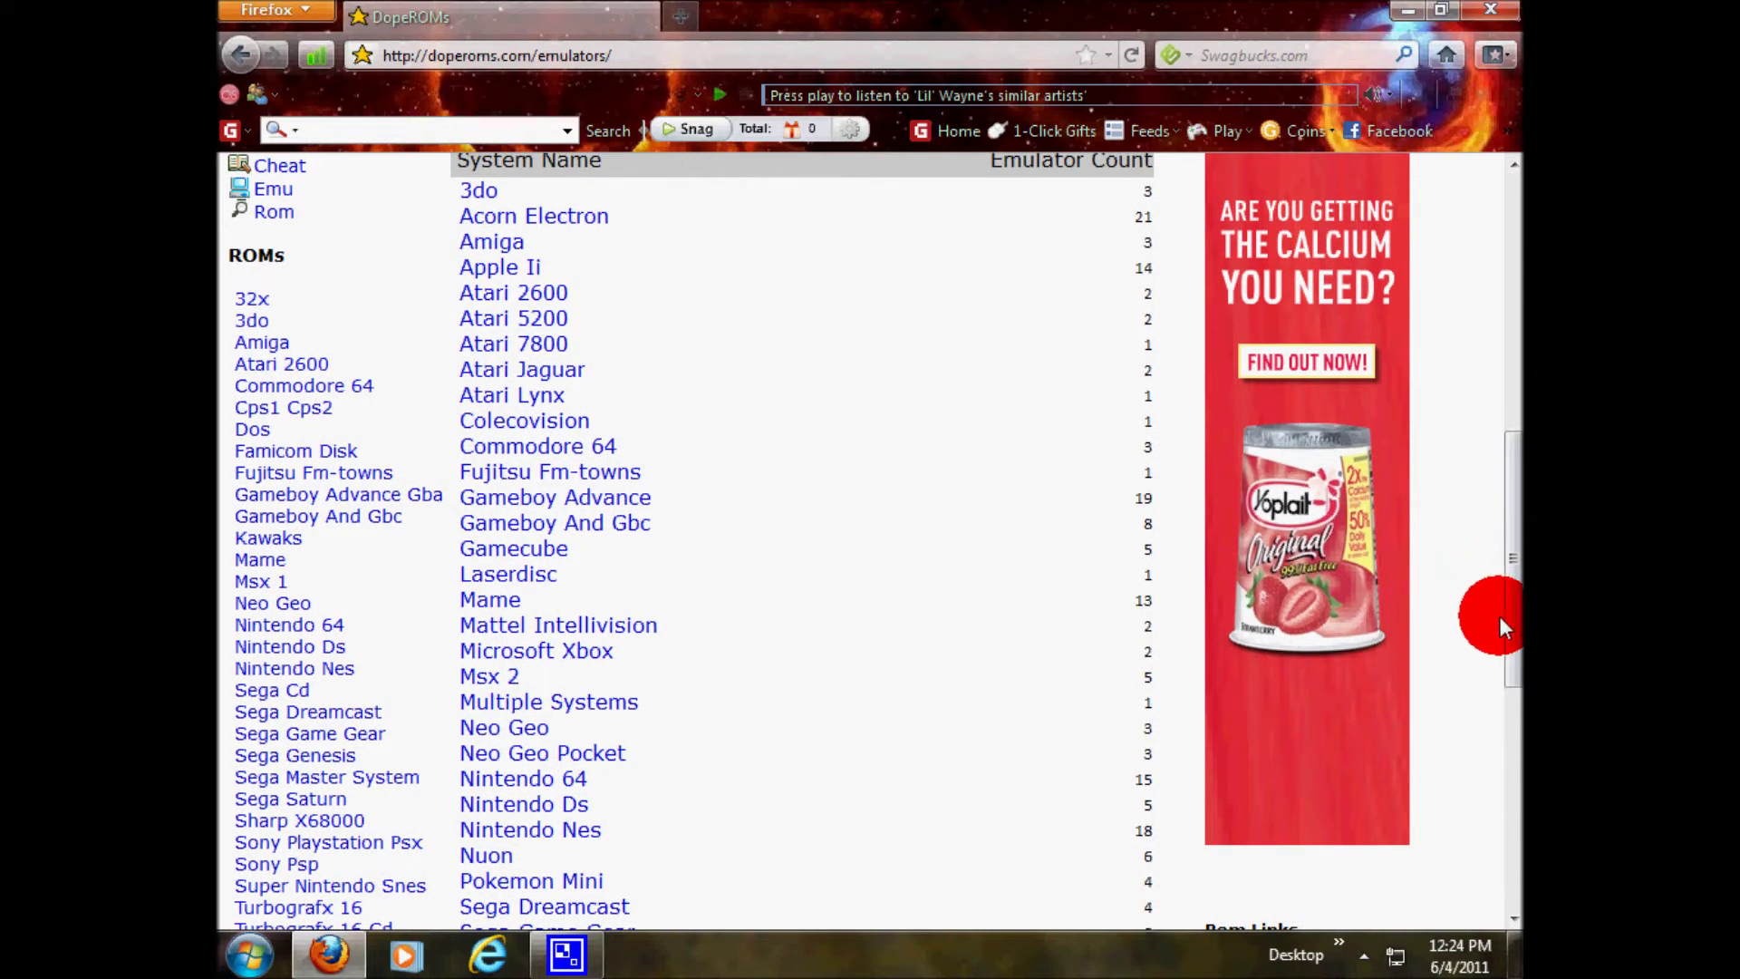
{"action": "left_click_drag", "start_coordinate": [1508, 633], "coordinate": [1503, 692]}
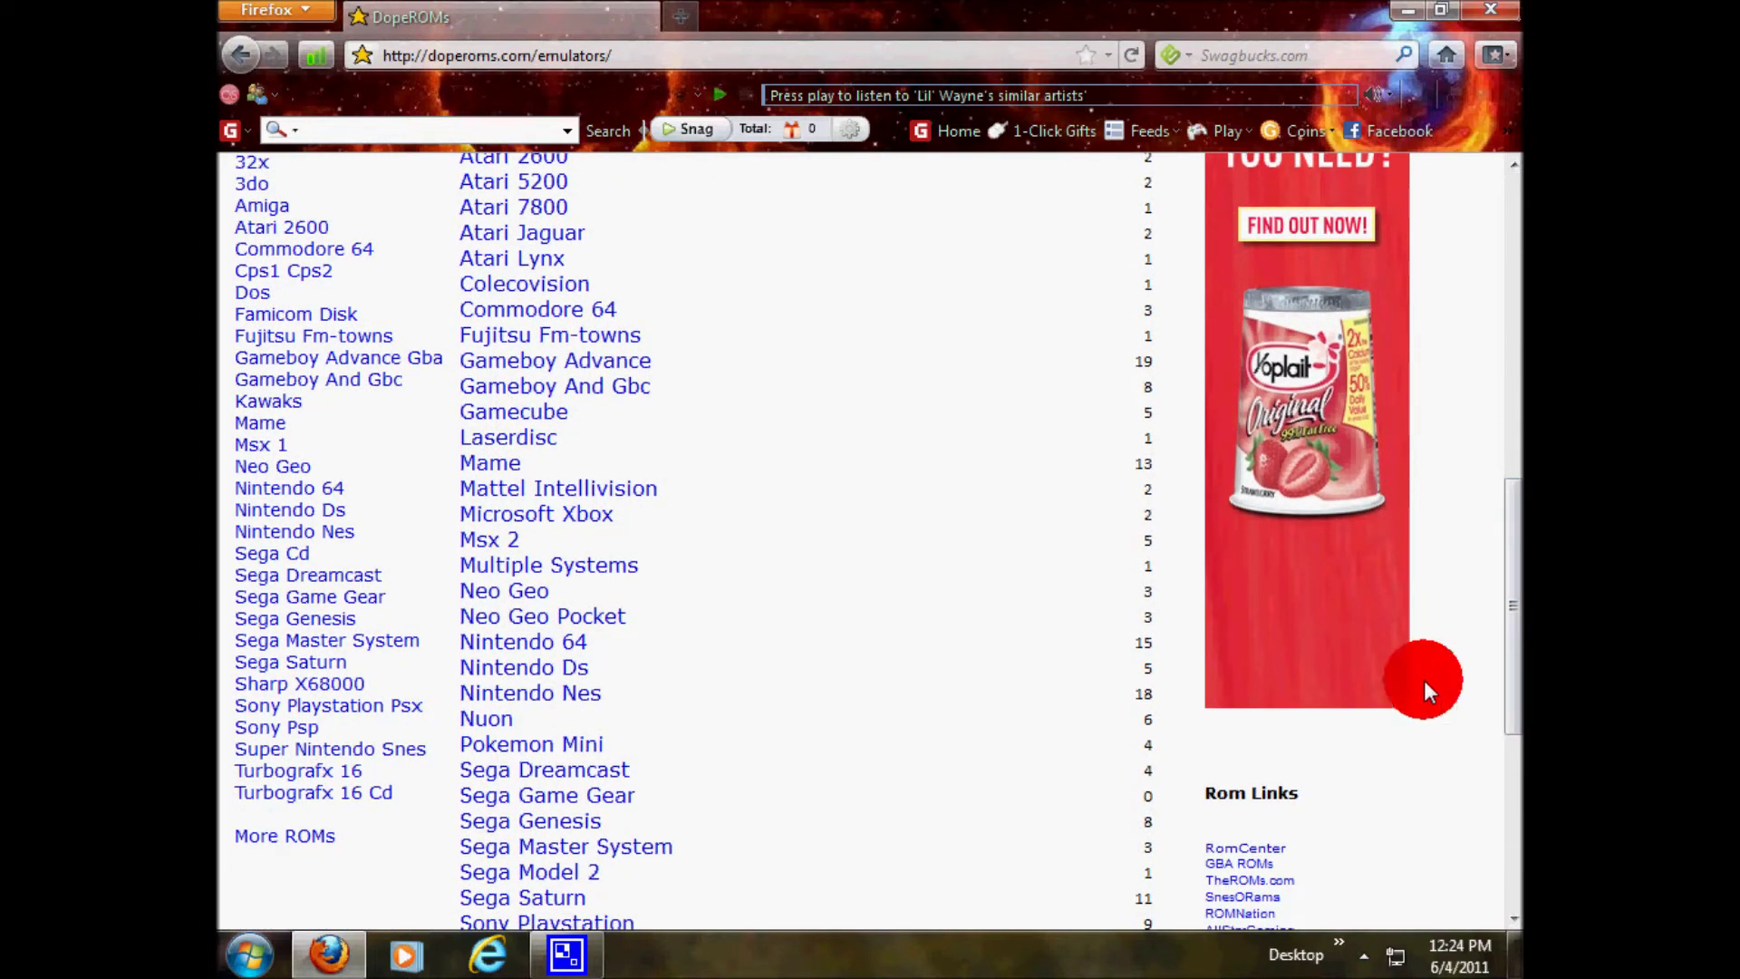
{"action": "left_click", "coordinate": [489, 645]}
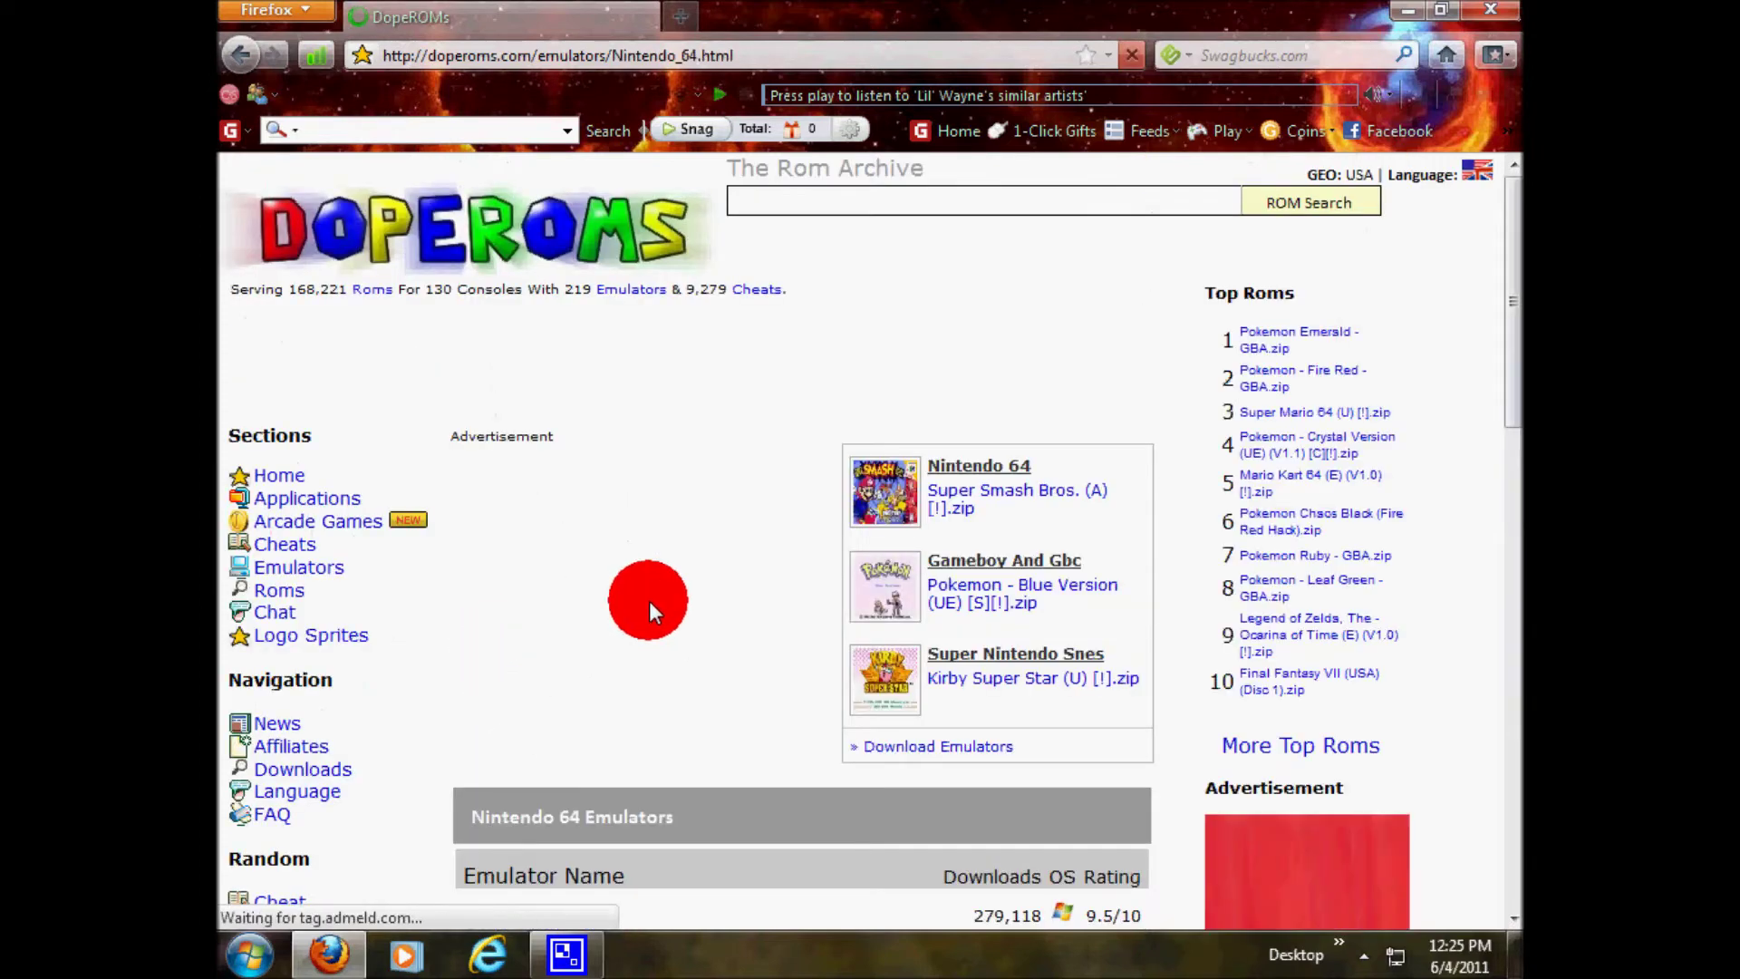
{"action": "left_click_drag", "start_coordinate": [1508, 263], "coordinate": [1505, 433]}
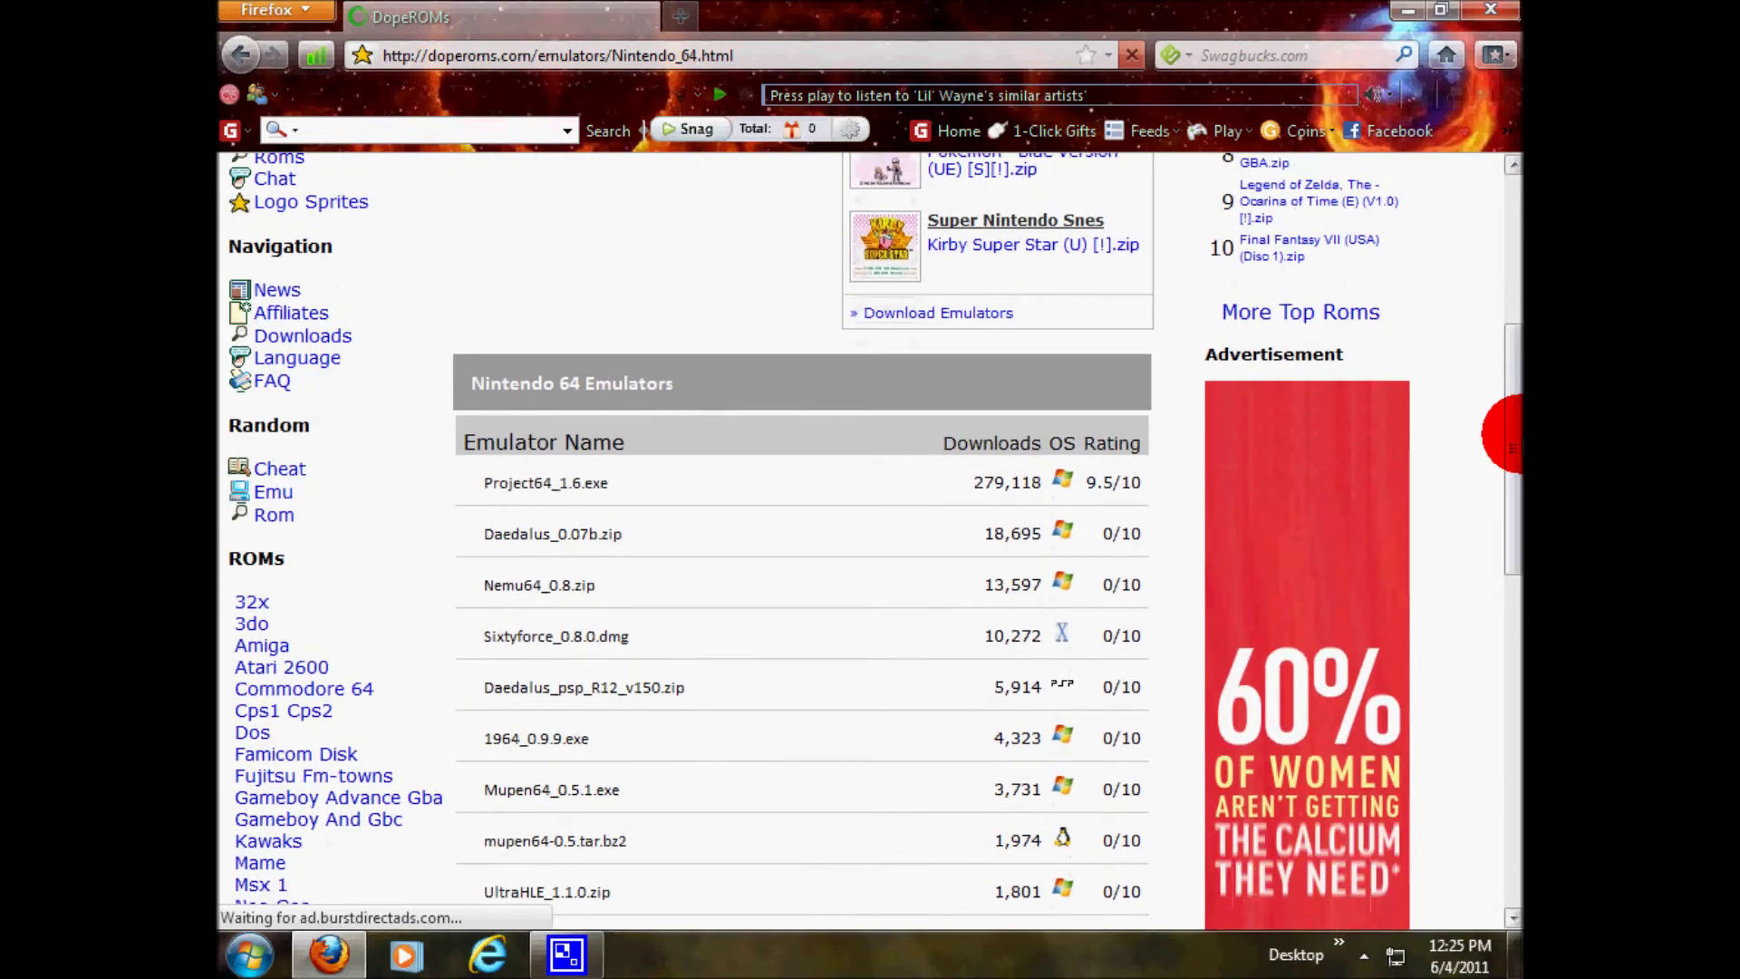
{"action": "left_click", "coordinate": [493, 482]}
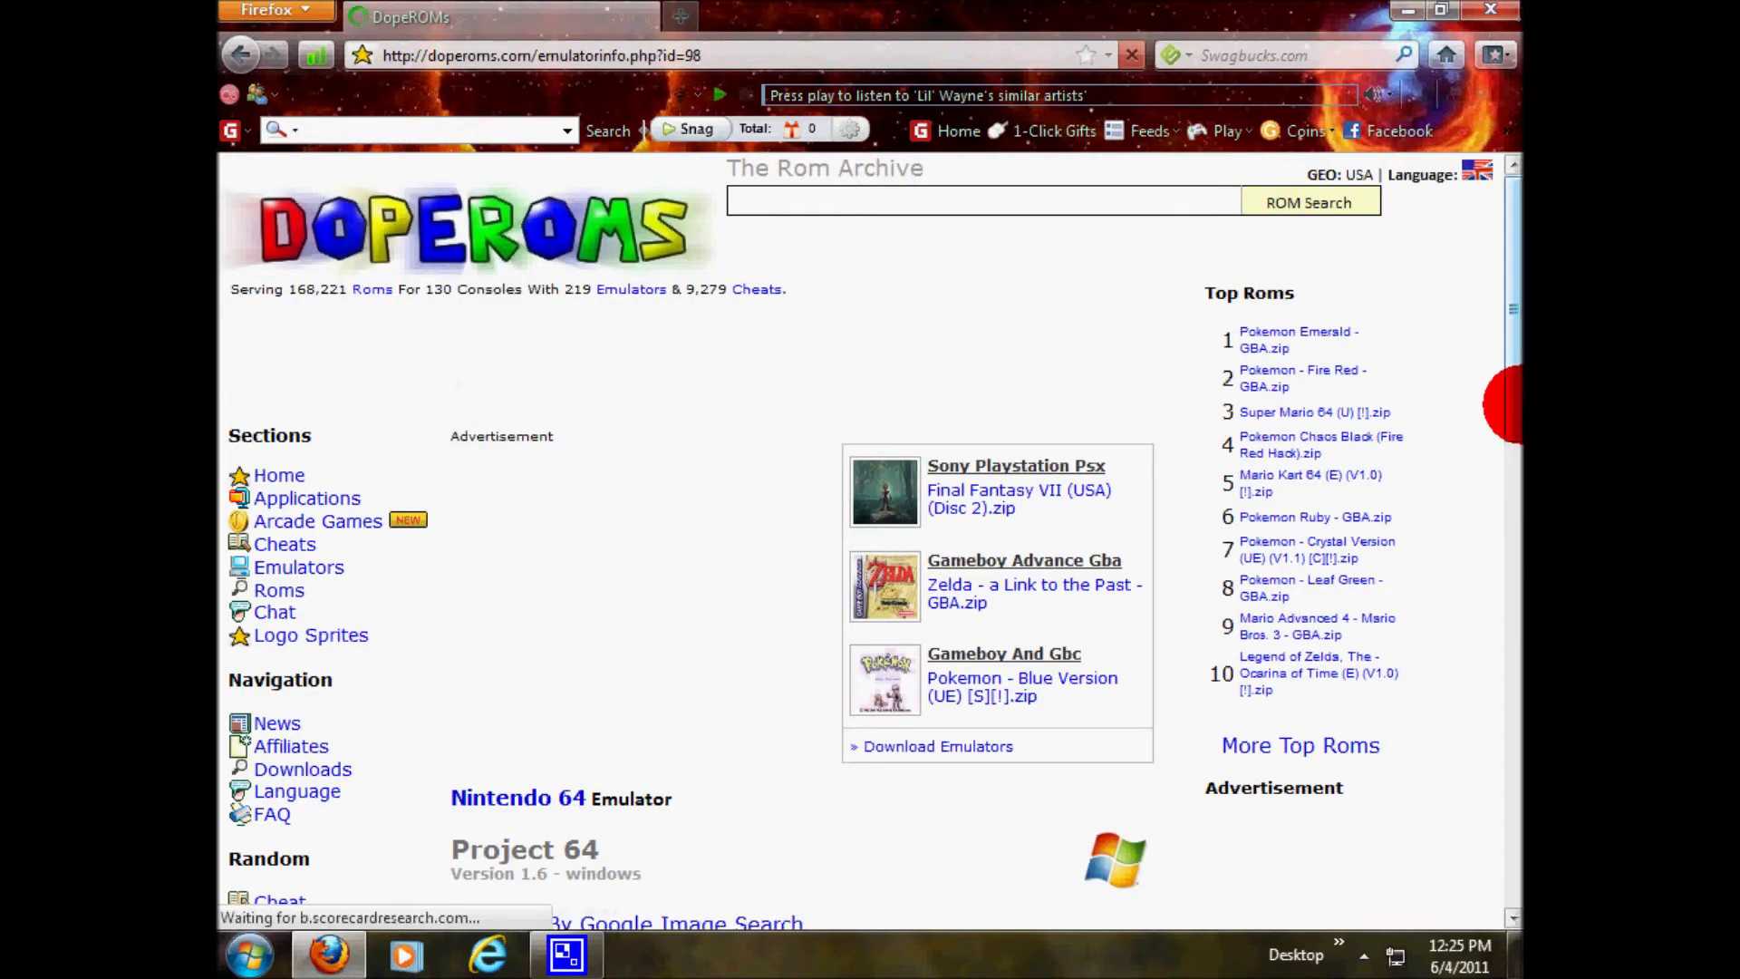
- Download Project64_1.6.exe from its details page and save the file
{"action": "left_click_drag", "start_coordinate": [1506, 408], "coordinate": [1502, 605]}
{"action": "left_click", "coordinate": [796, 662]}
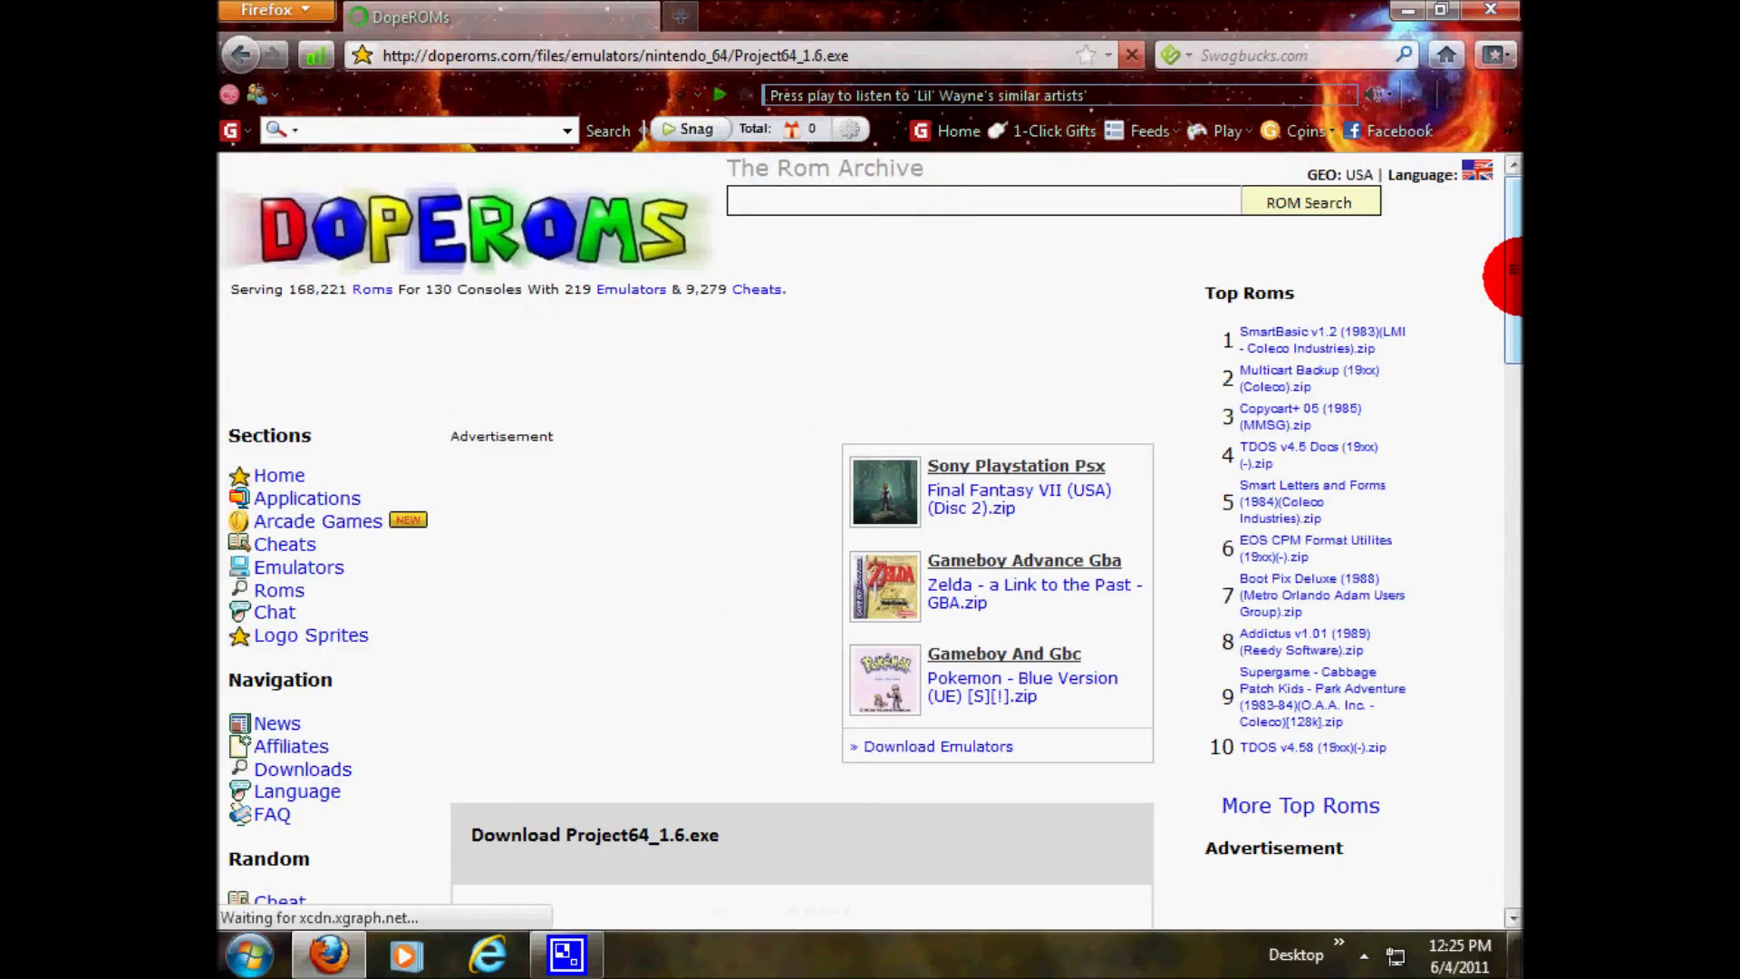
{"action": "left_click_drag", "start_coordinate": [1508, 272], "coordinate": [1166, 644]}
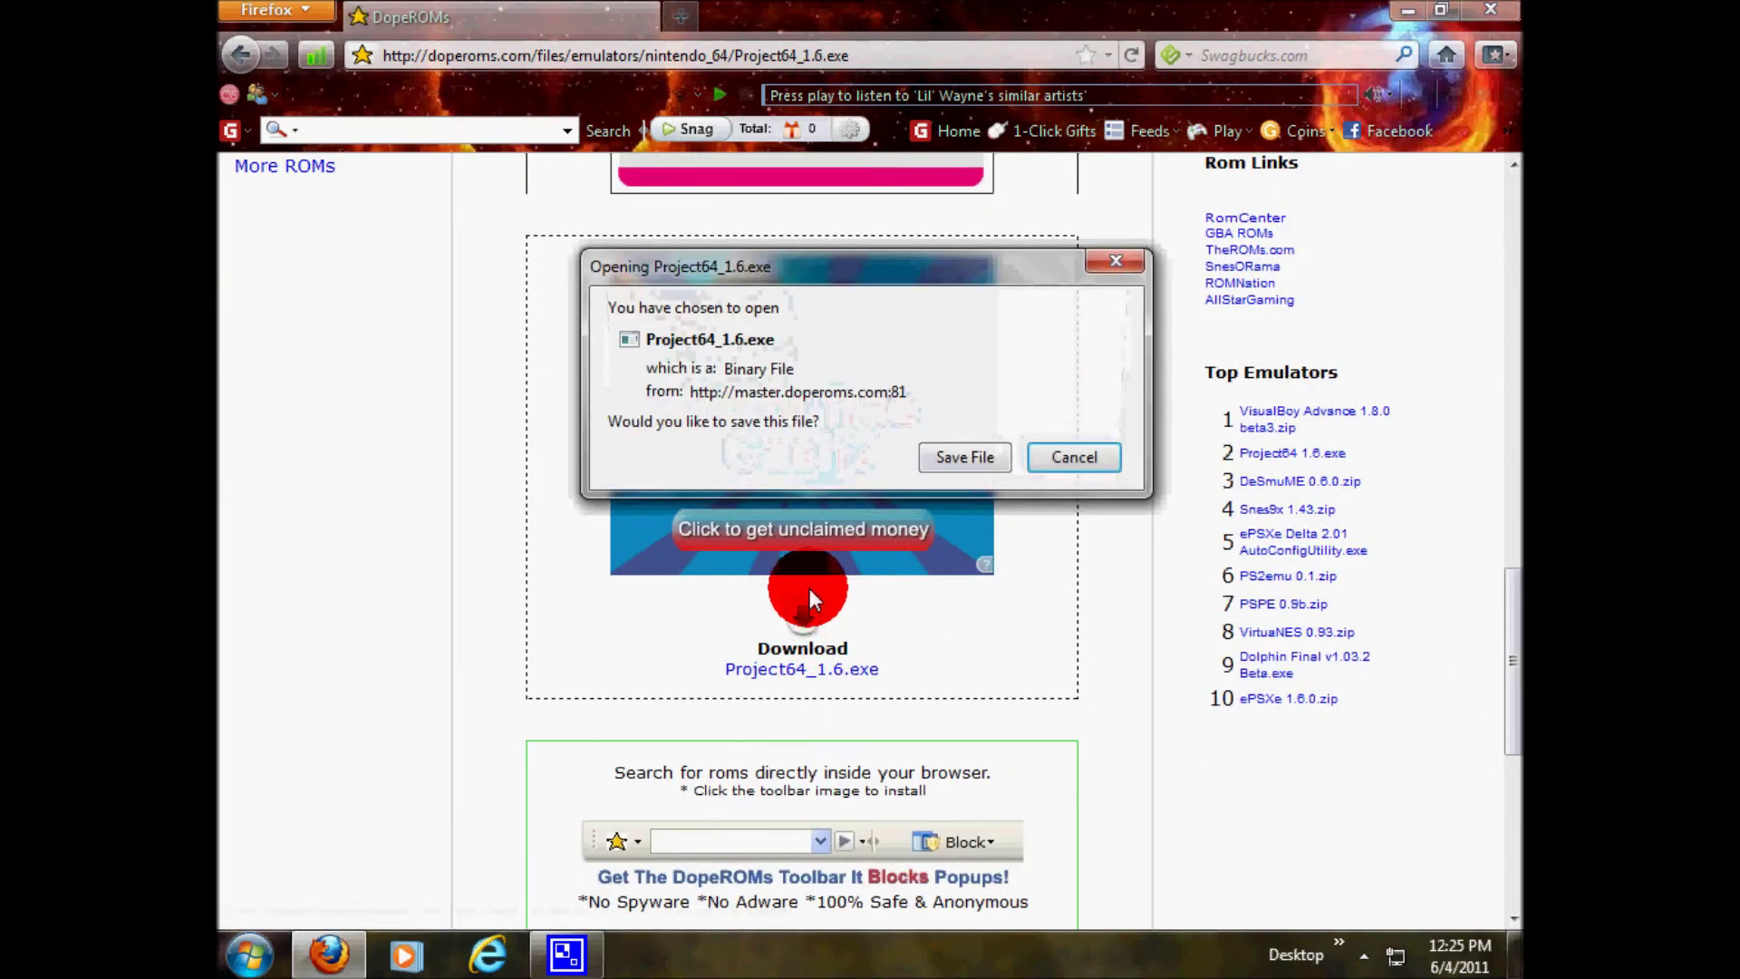
{"action": "left_click", "coordinate": [933, 457]}
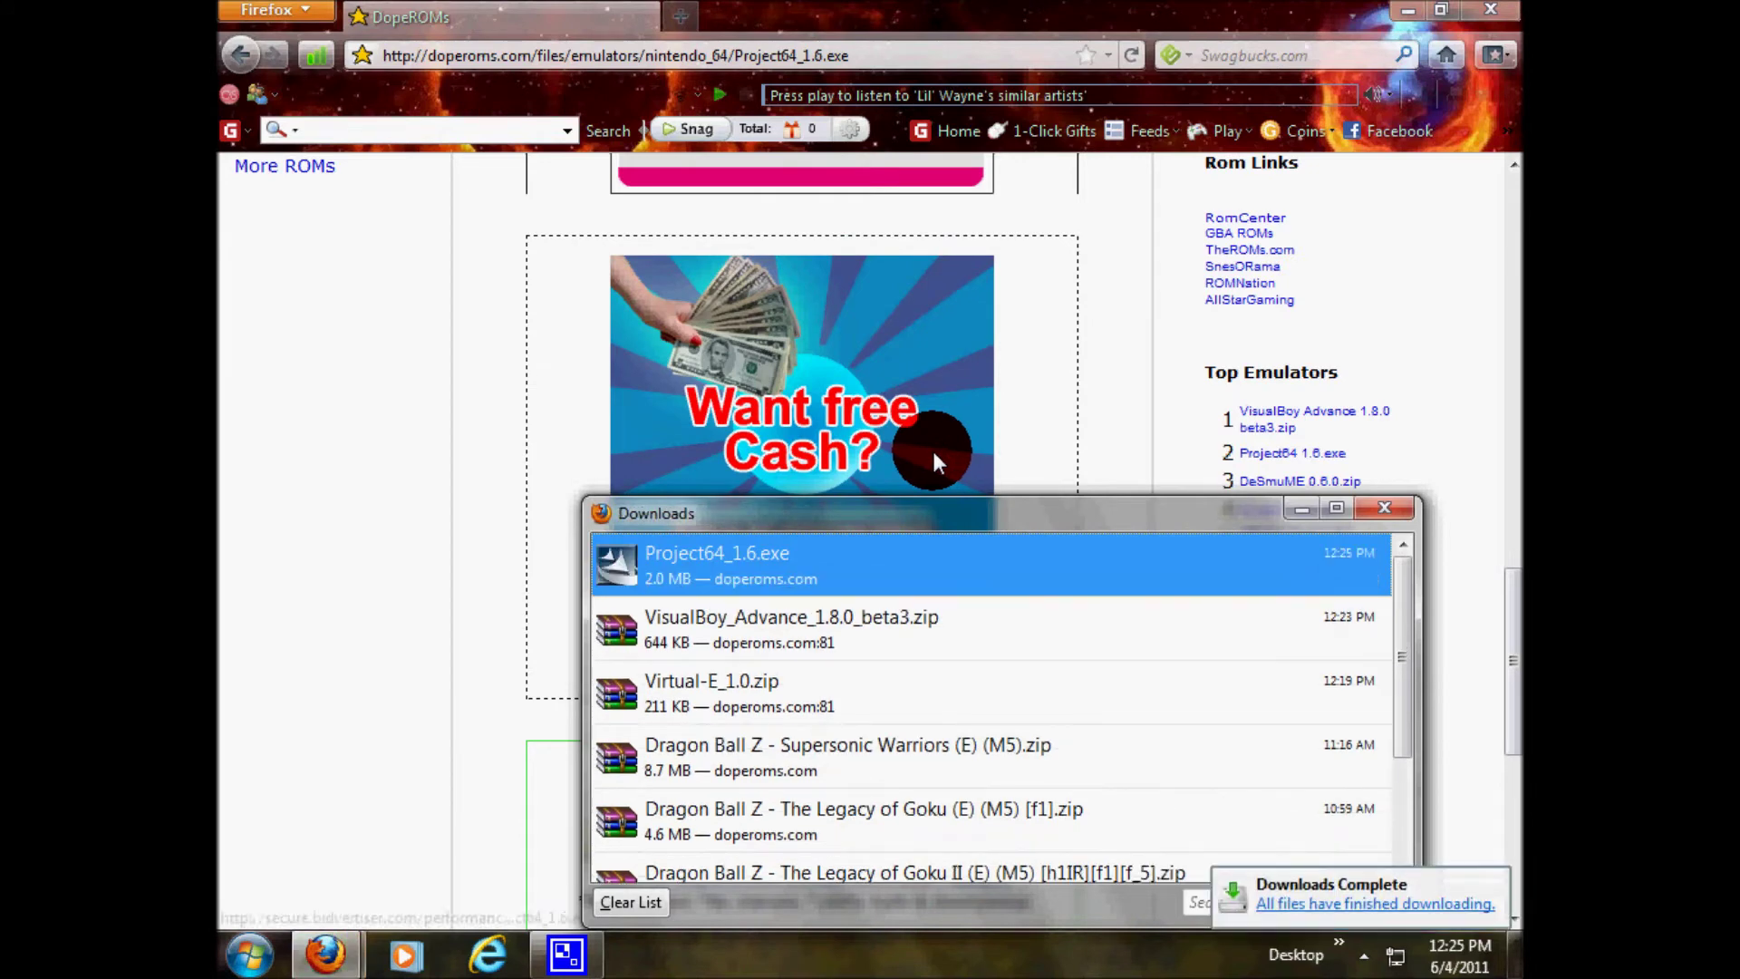
- Move the Project64_1.6 installer from its containing folder onto the desktop, clearing away the Firefox, folder and Downloads windows
{"action": "left_click", "coordinate": [1410, 16]}
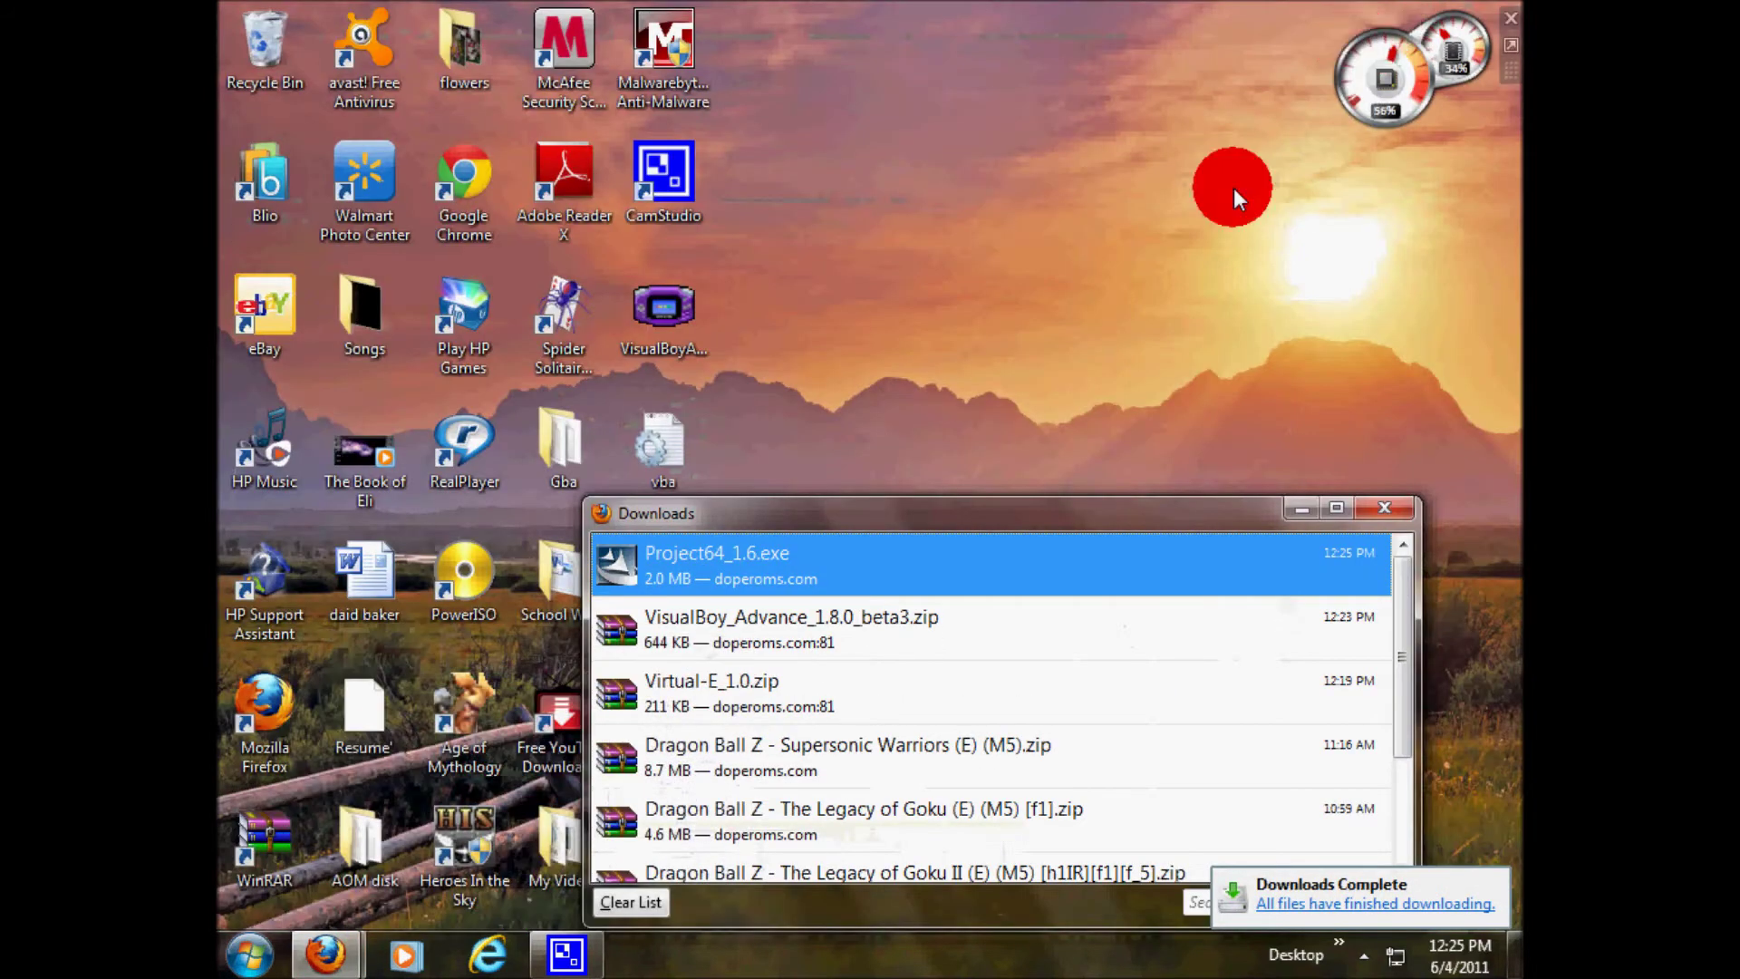
{"action": "right_click", "coordinate": [748, 567]}
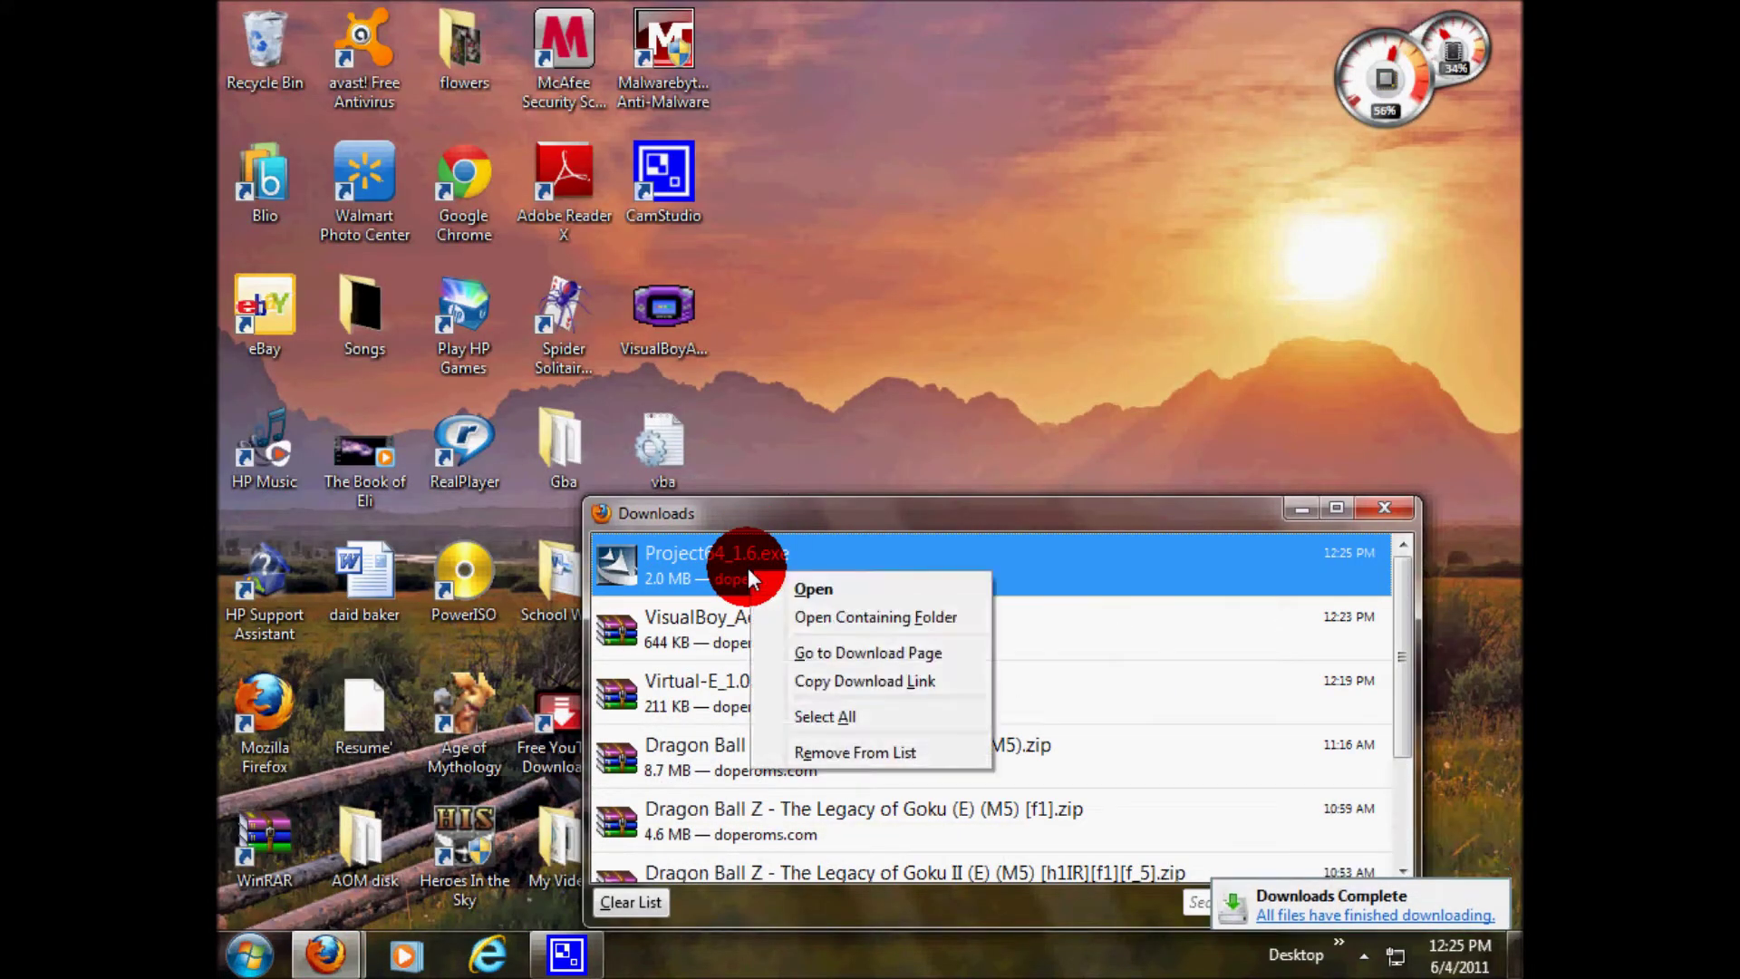
{"action": "left_click", "coordinate": [792, 616]}
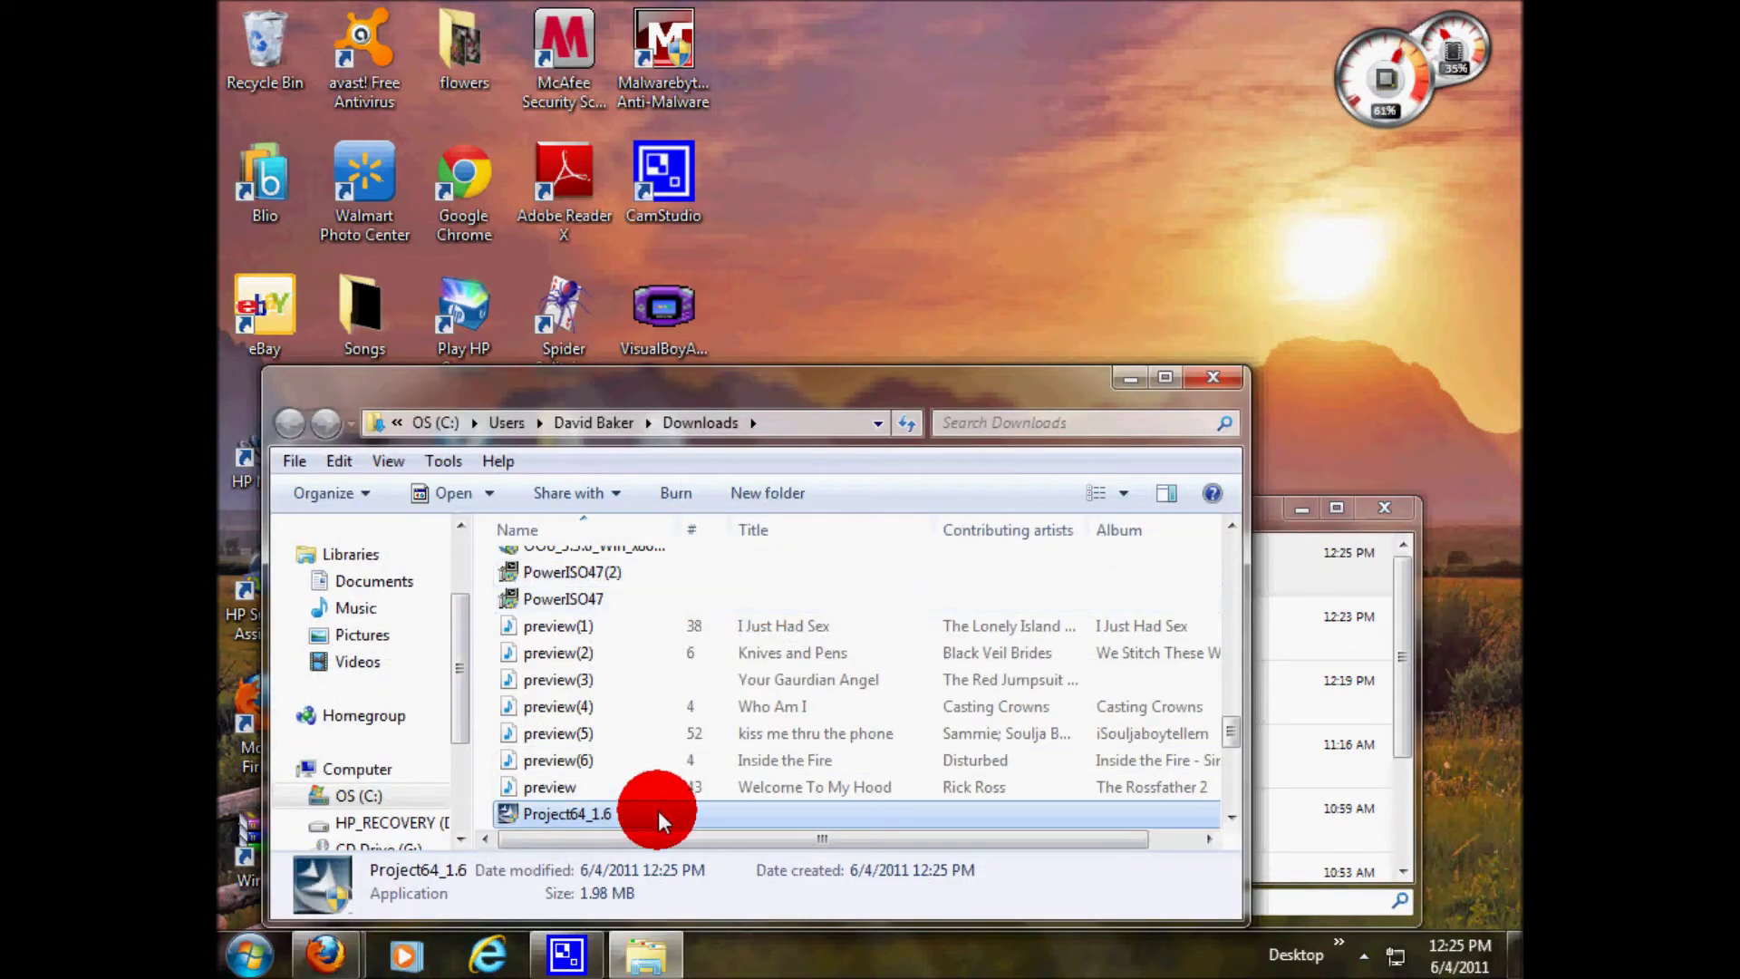
{"action": "left_click_drag", "start_coordinate": [658, 811], "coordinate": [945, 292]}
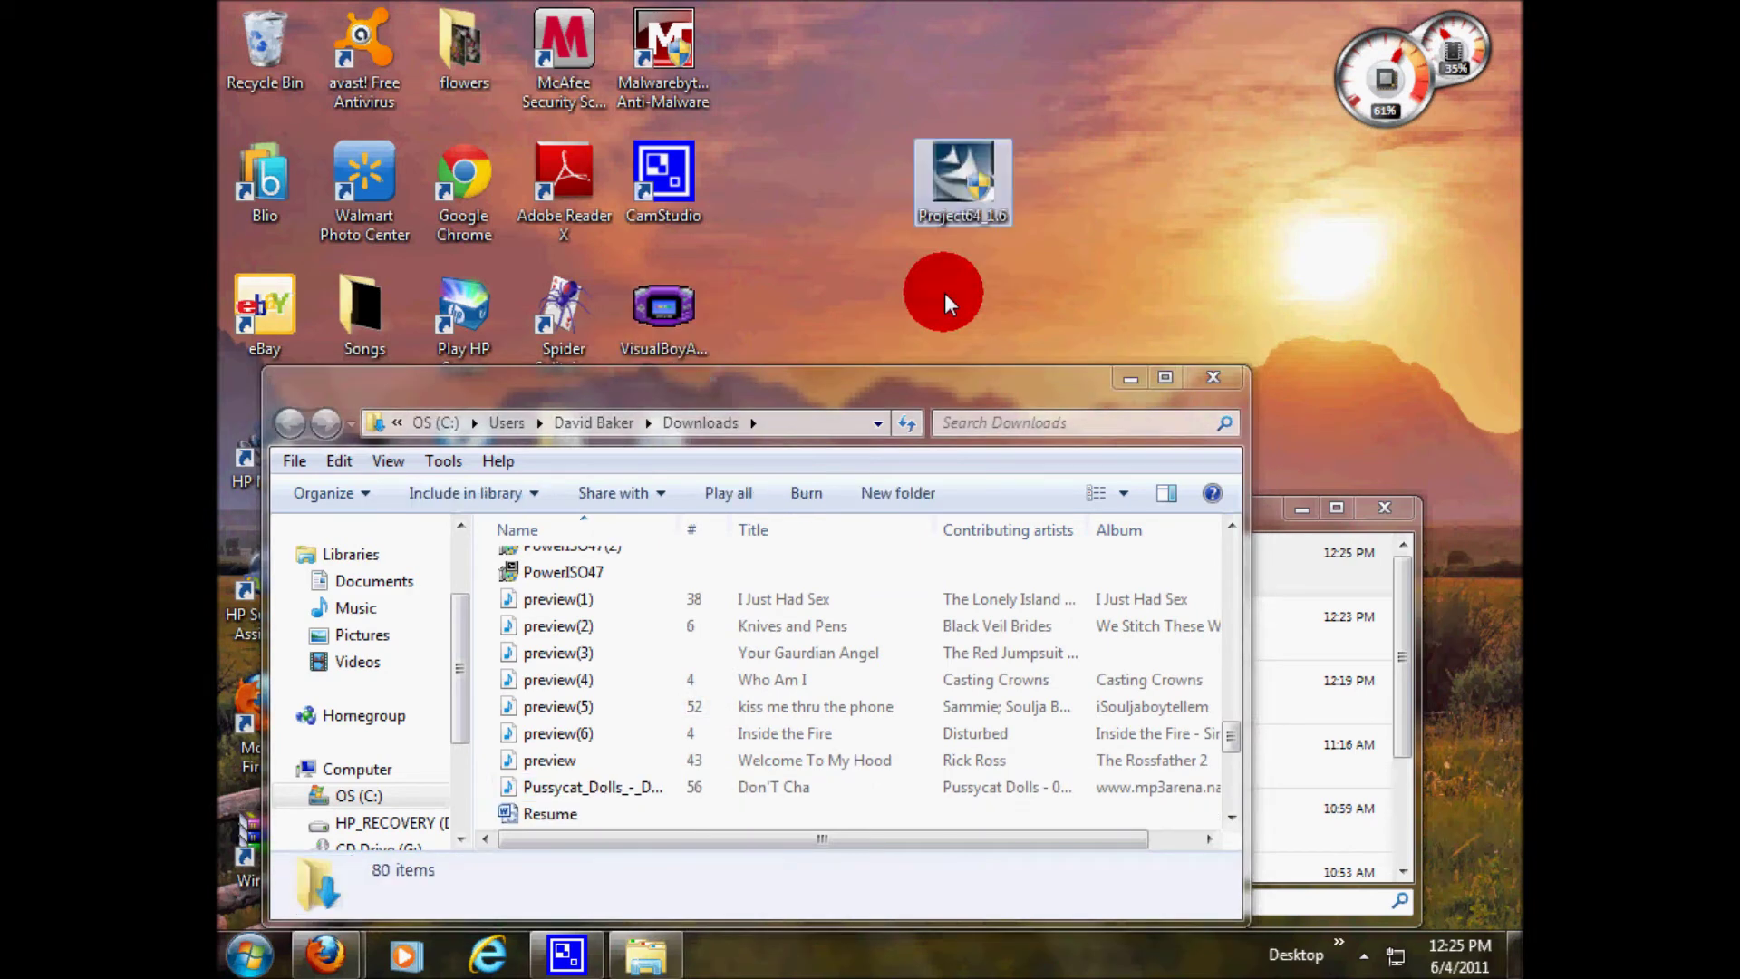
{"action": "left_click", "coordinate": [1201, 379]}
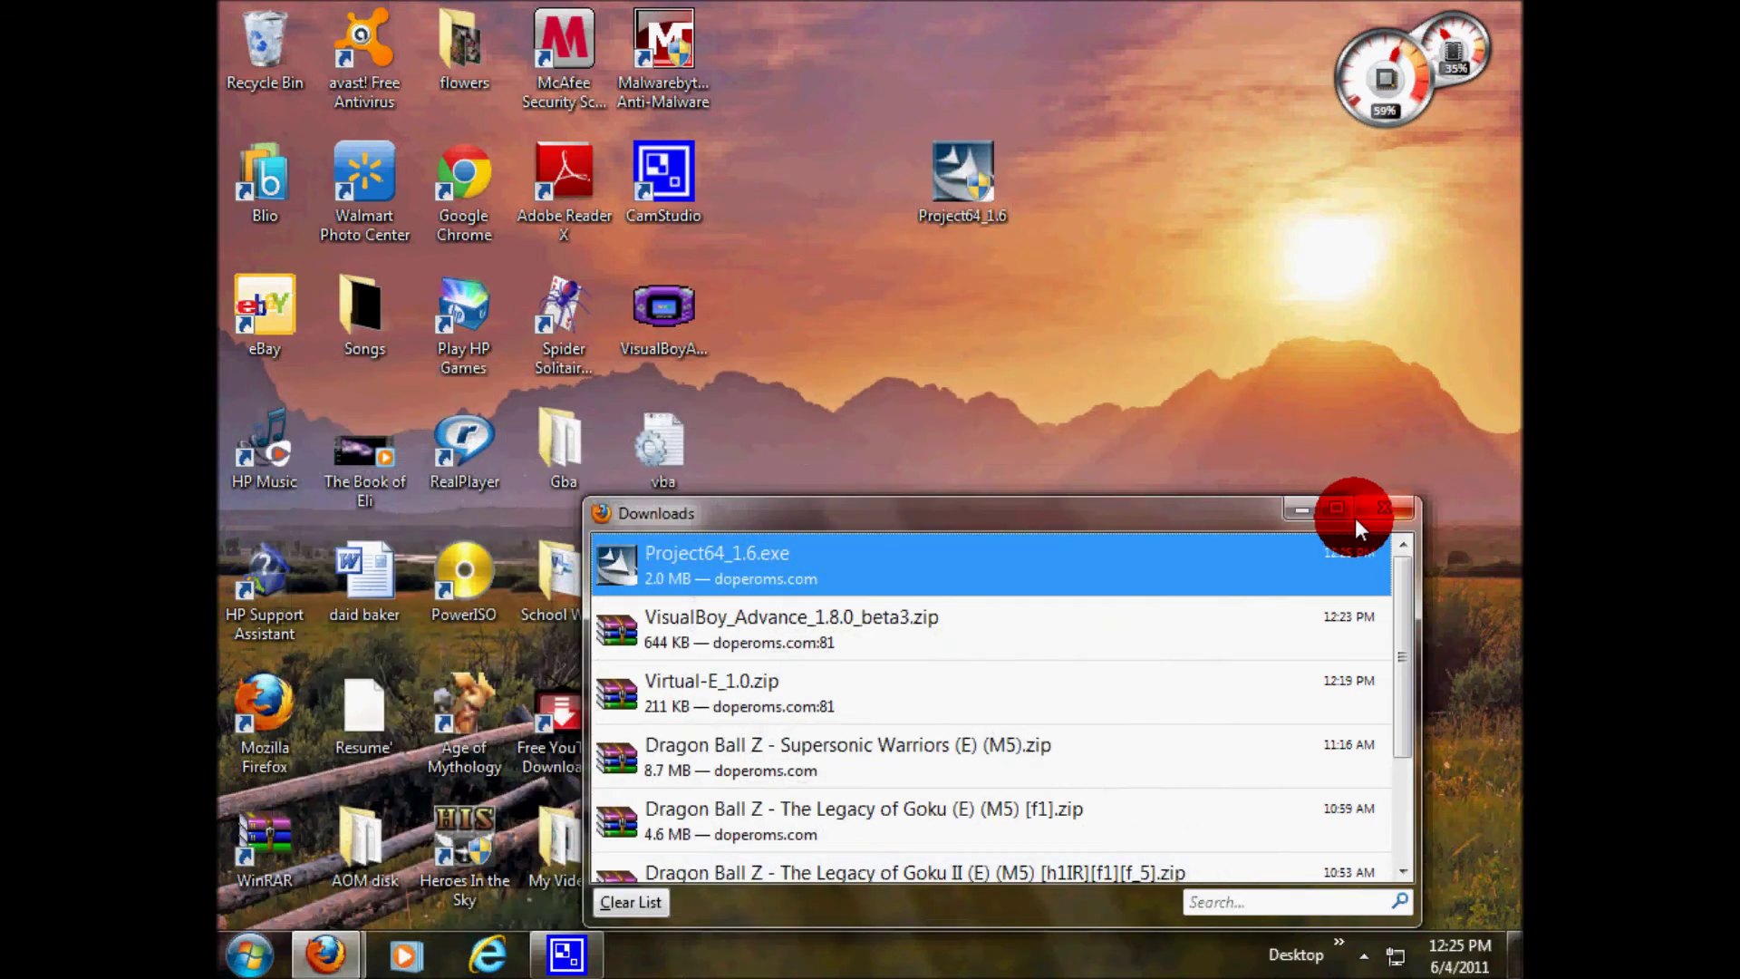
{"action": "left_click", "coordinate": [1303, 510]}
- Run the Project64_1.6 installer with the default destination folder and finish the wizard with Launch Project64 1.6 enabled
{"action": "left_click", "coordinate": [959, 218]}
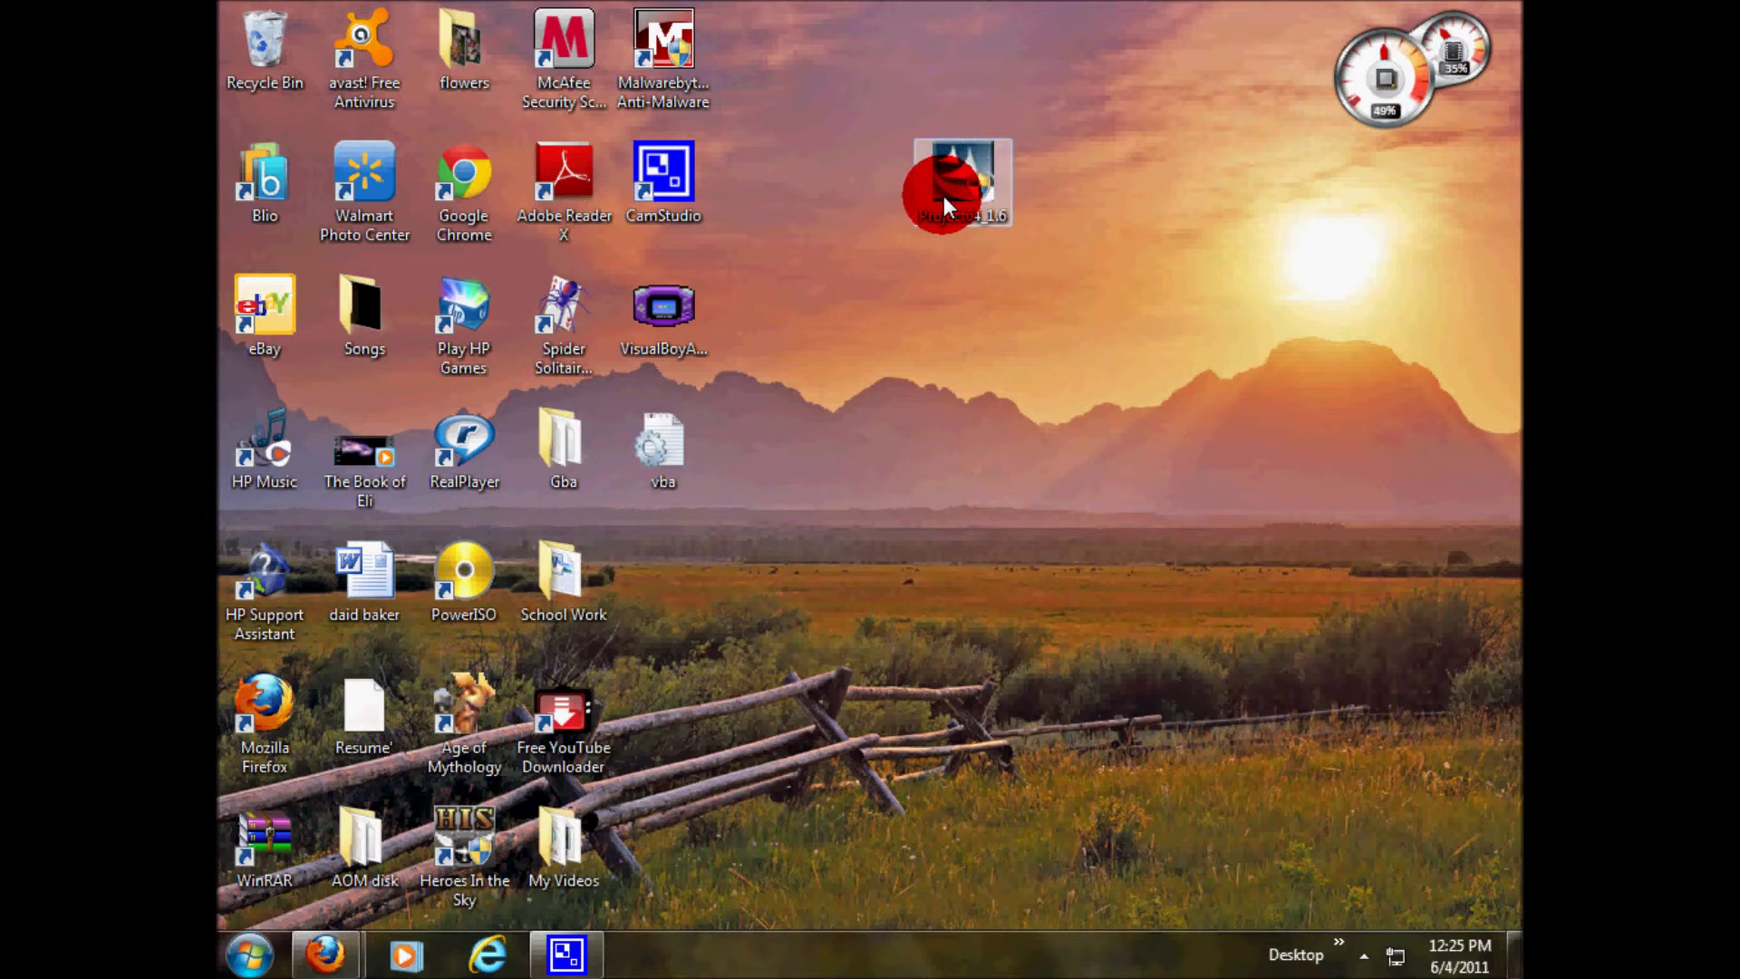
{"action": "left_click", "coordinate": [971, 264]}
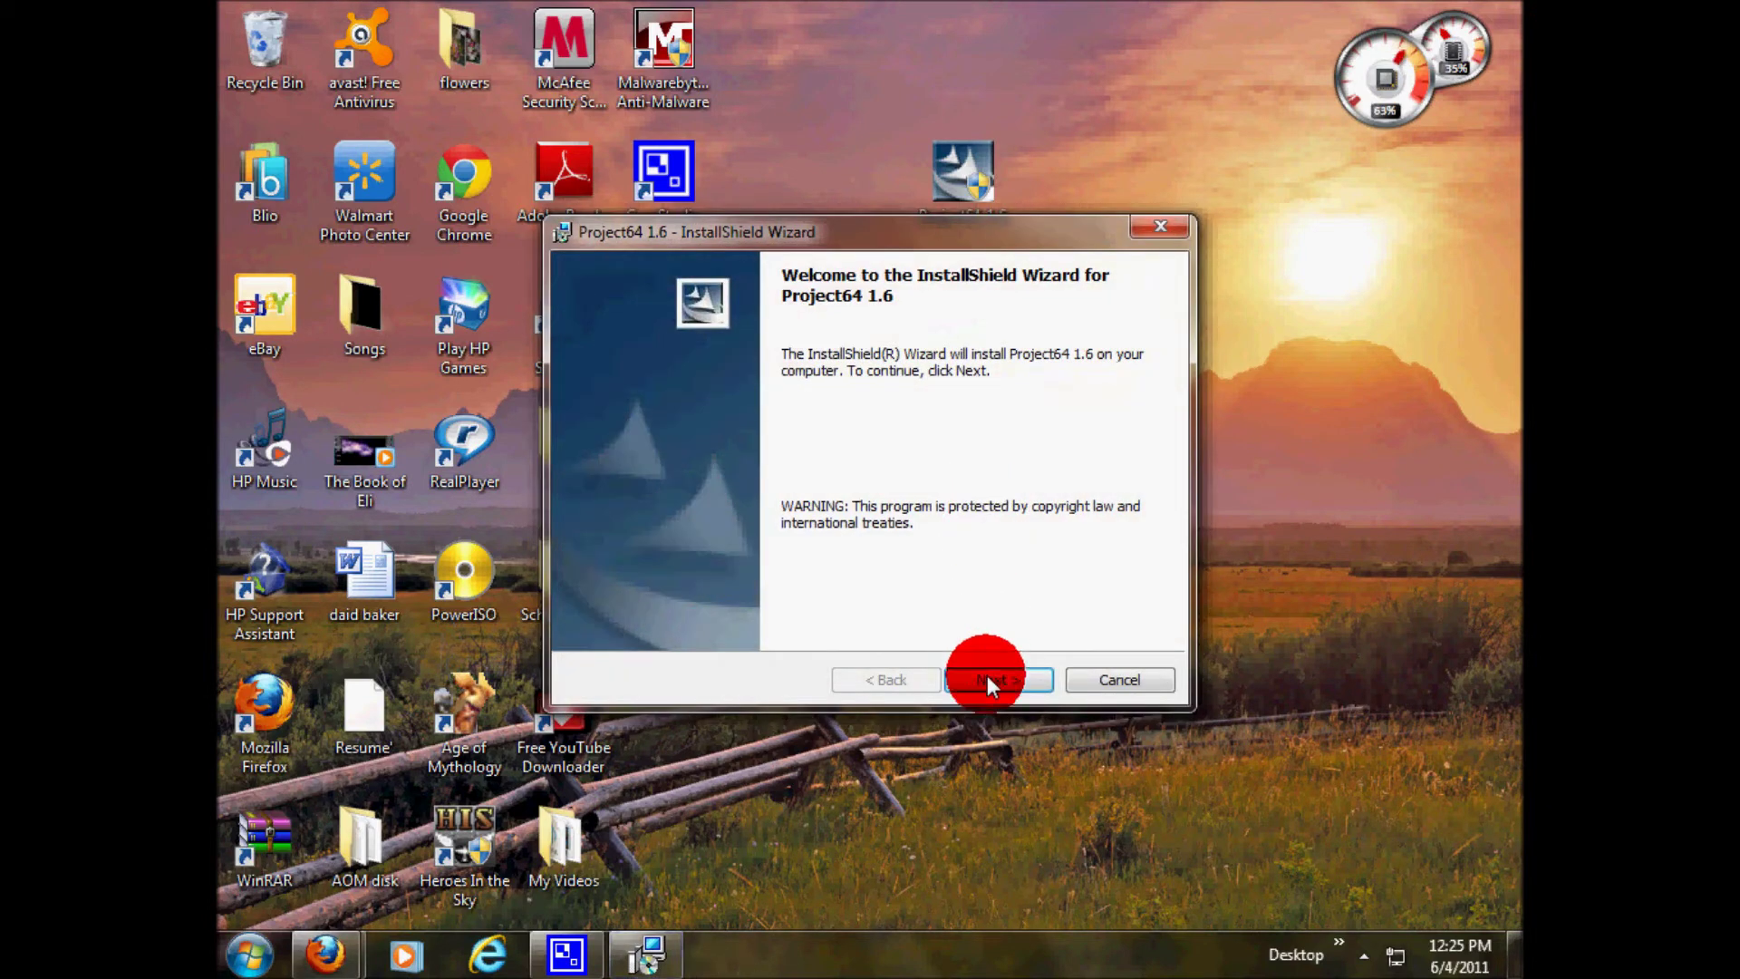
{"action": "left_click", "coordinate": [988, 676]}
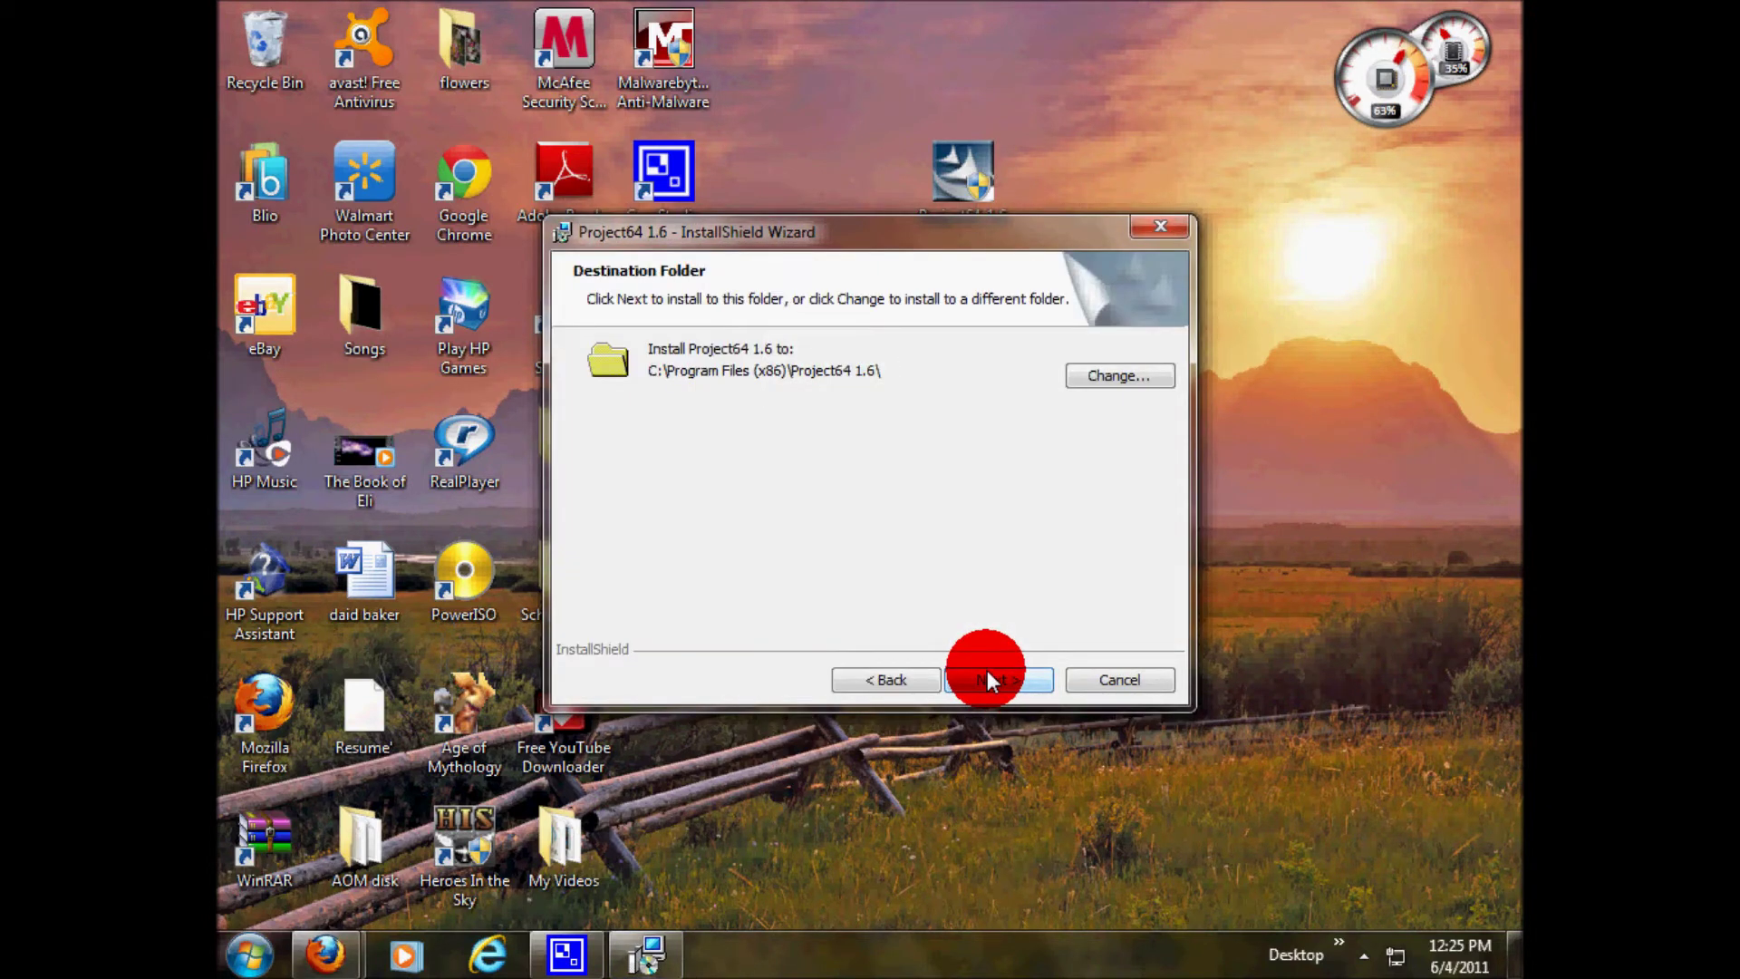
{"action": "left_click", "coordinate": [987, 678]}
{"action": "left_click", "coordinate": [987, 678]}
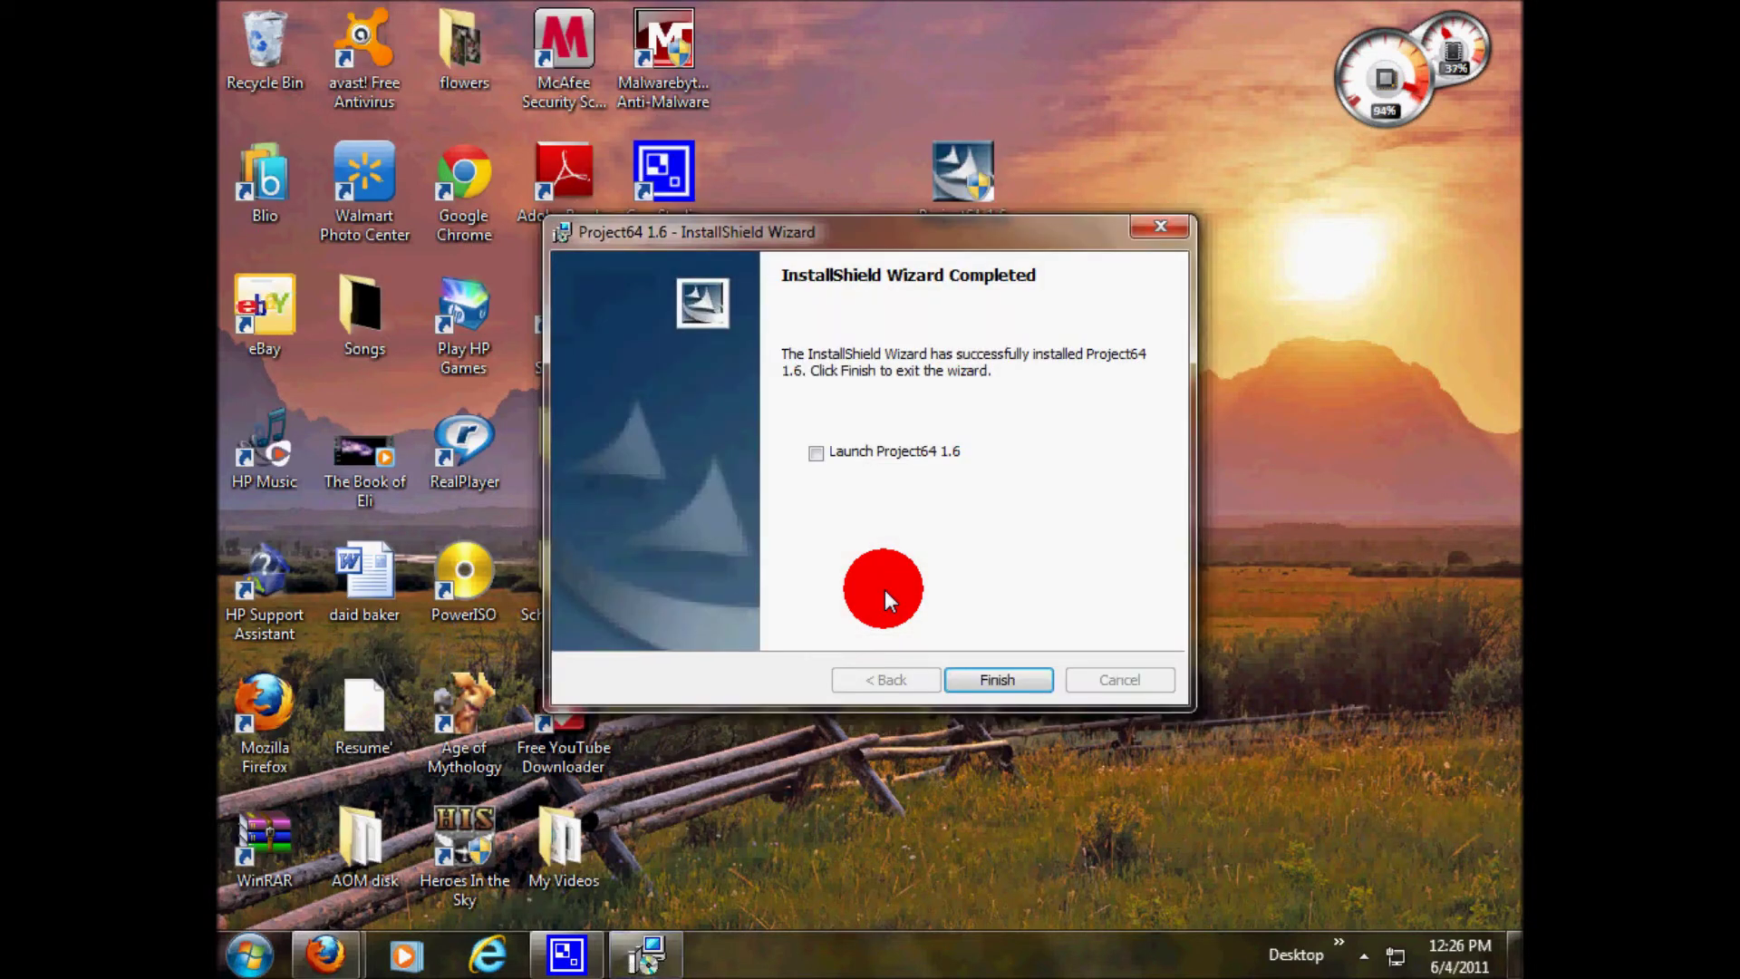
{"action": "left_click", "coordinate": [810, 450]}
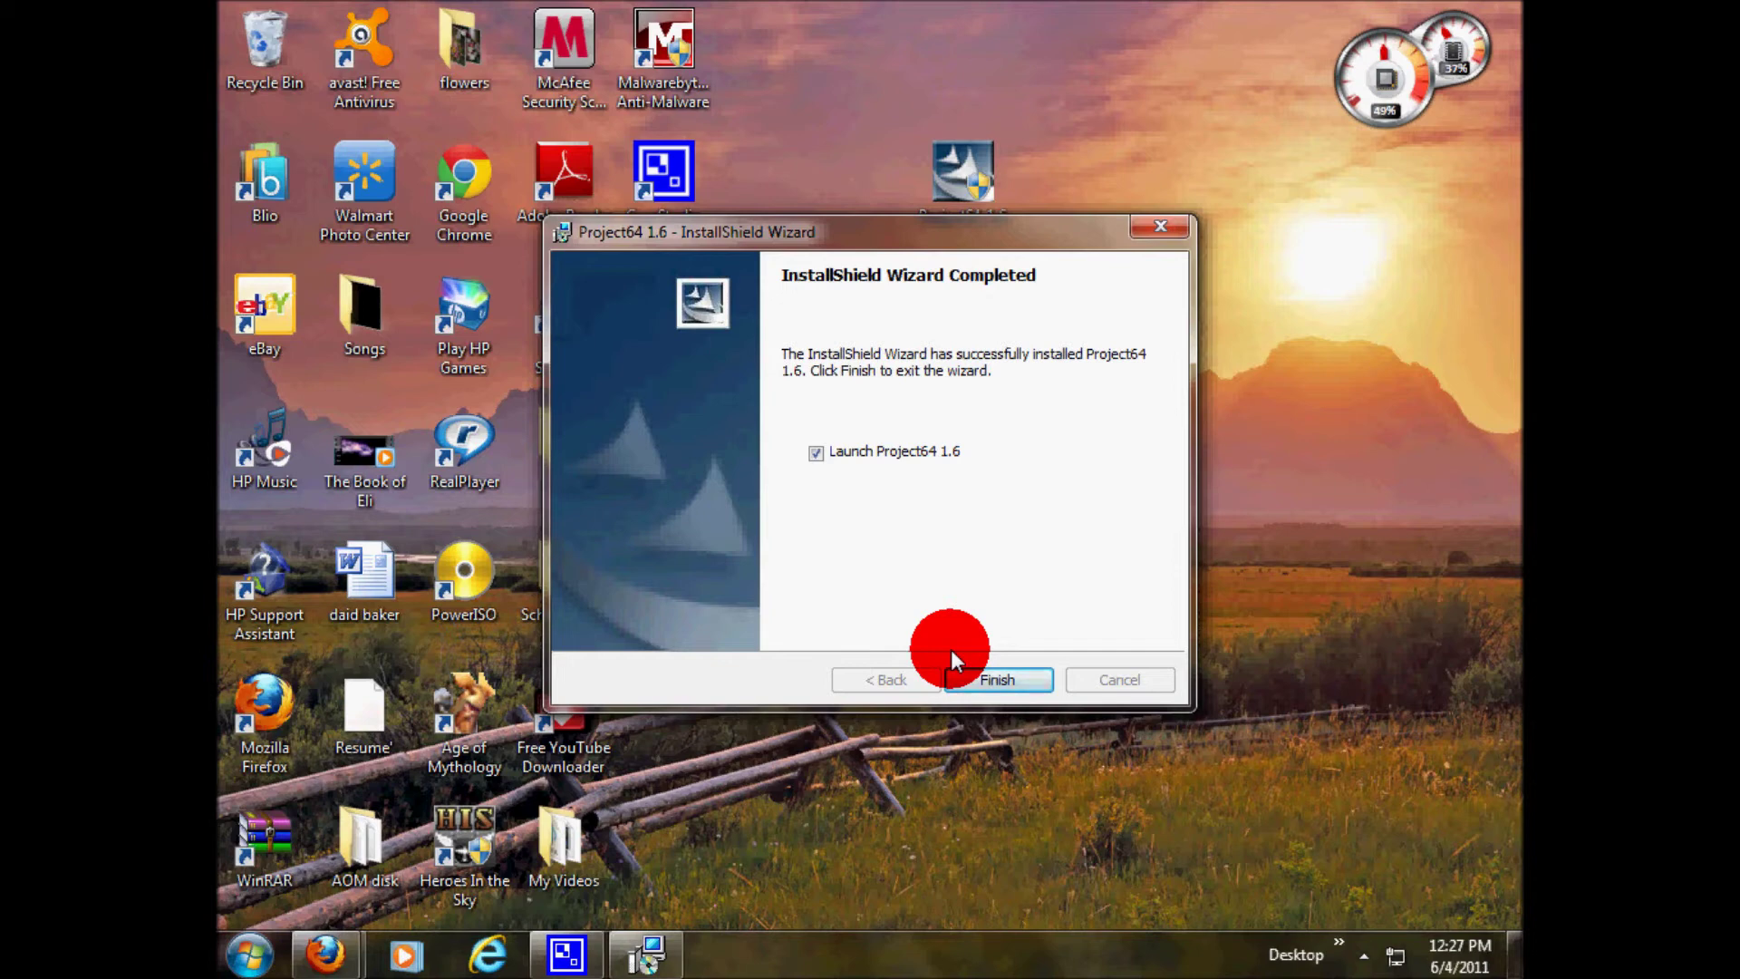
{"action": "left_click", "coordinate": [969, 678]}
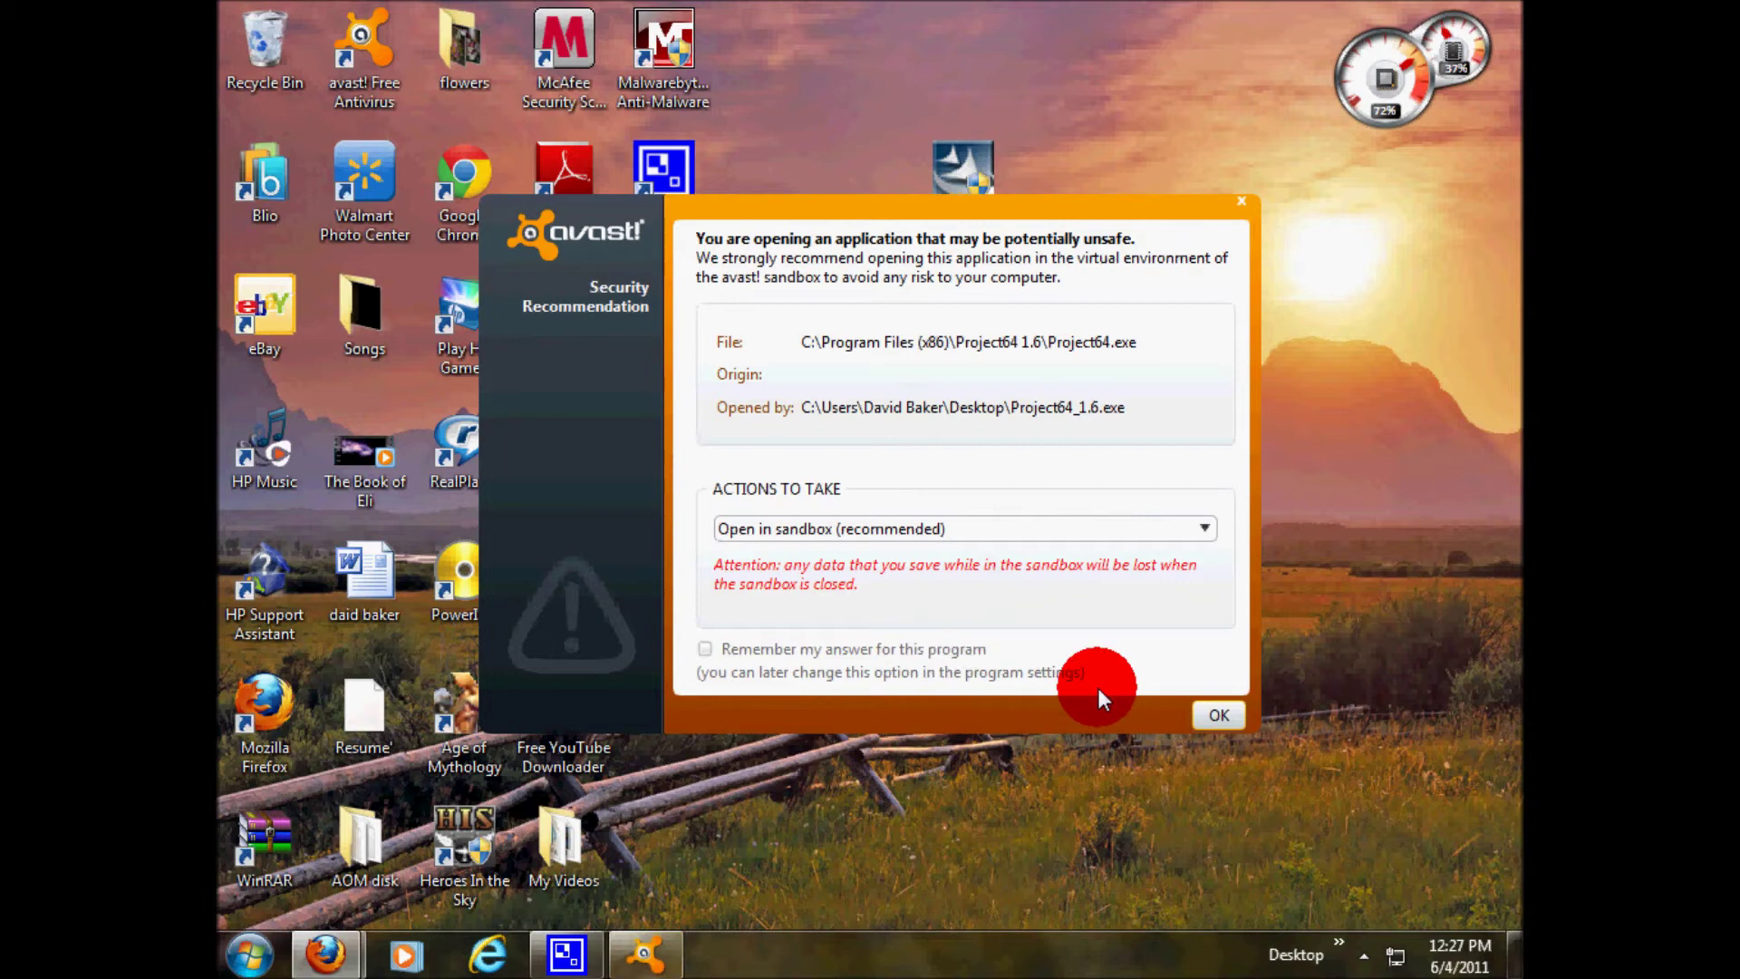
- Set the avast! security action to Open normally for Project64 and accept English as the emulator's language
{"action": "left_click", "coordinate": [1177, 529]}
{"action": "left_click", "coordinate": [1144, 584]}
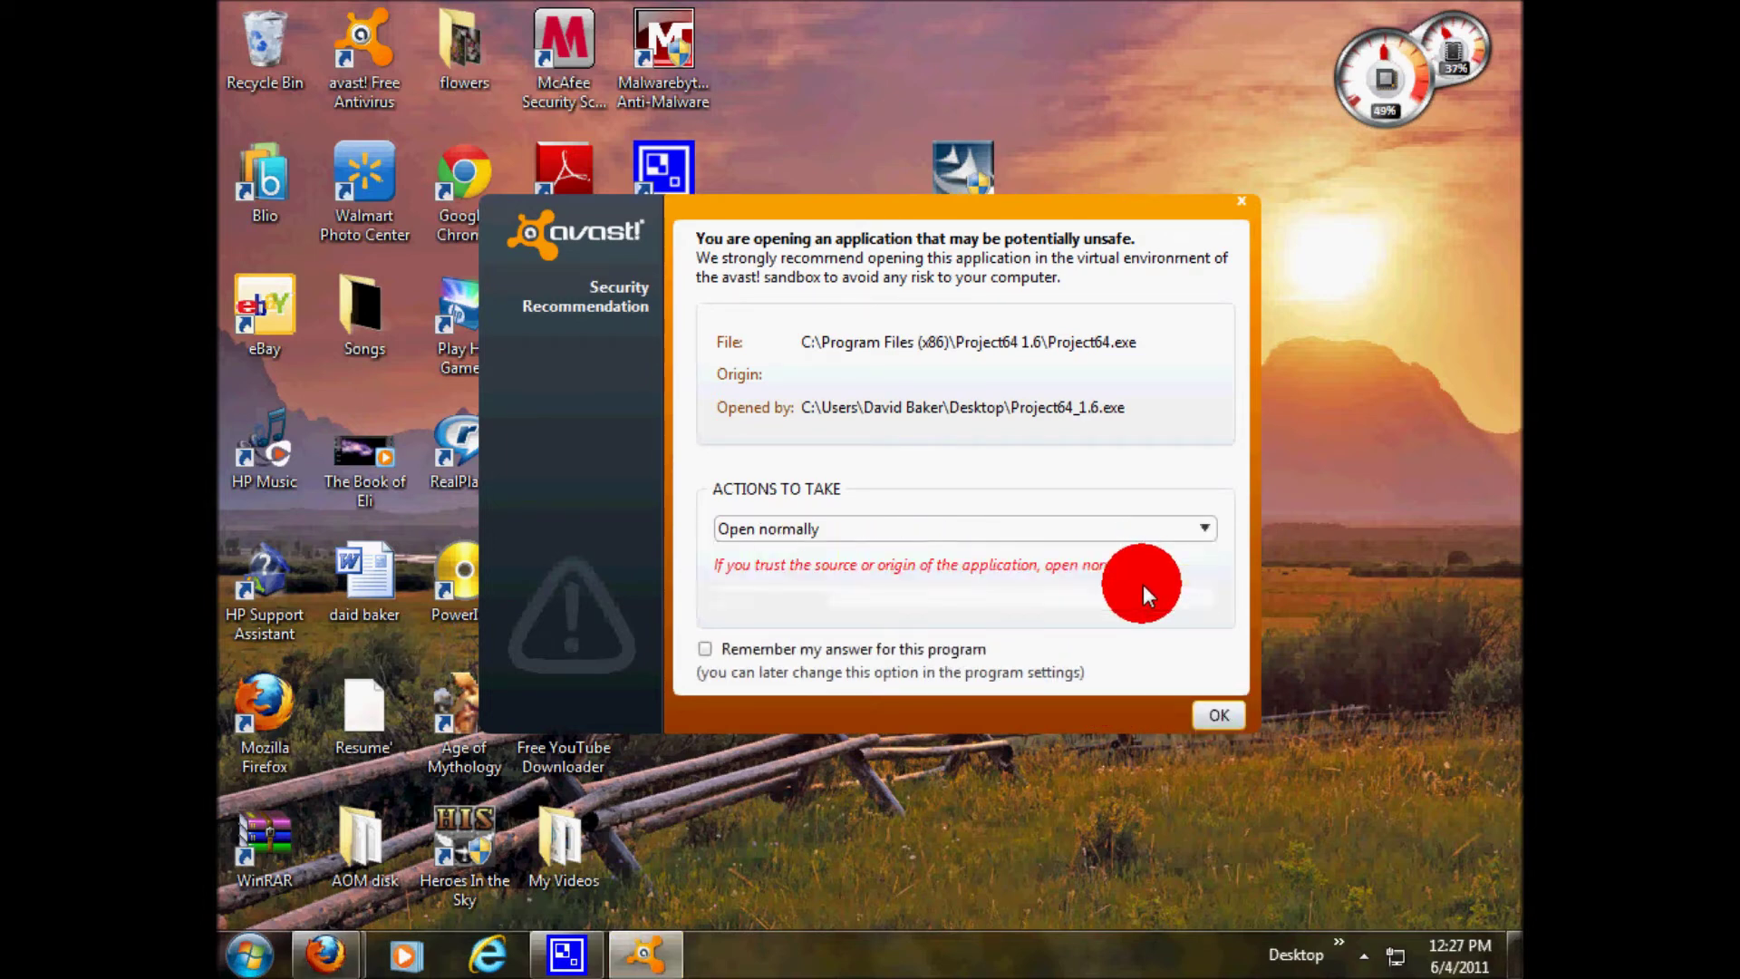
{"action": "left_click", "coordinate": [1241, 714]}
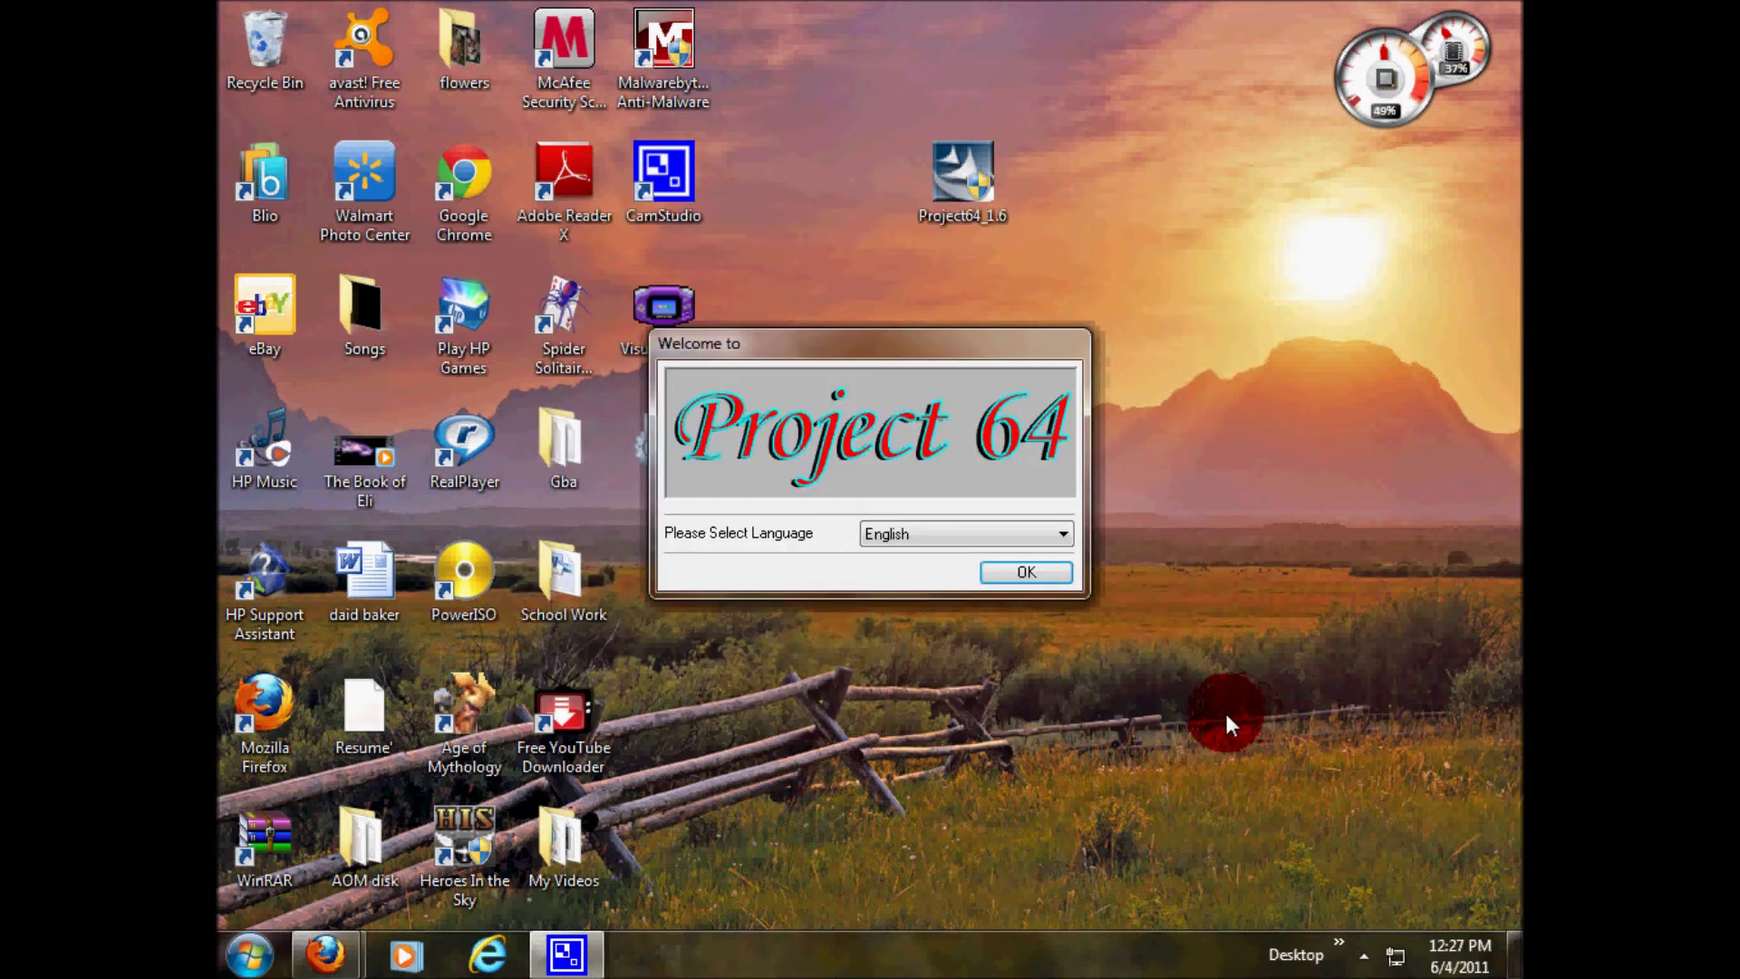
{"action": "left_click", "coordinate": [1048, 575]}
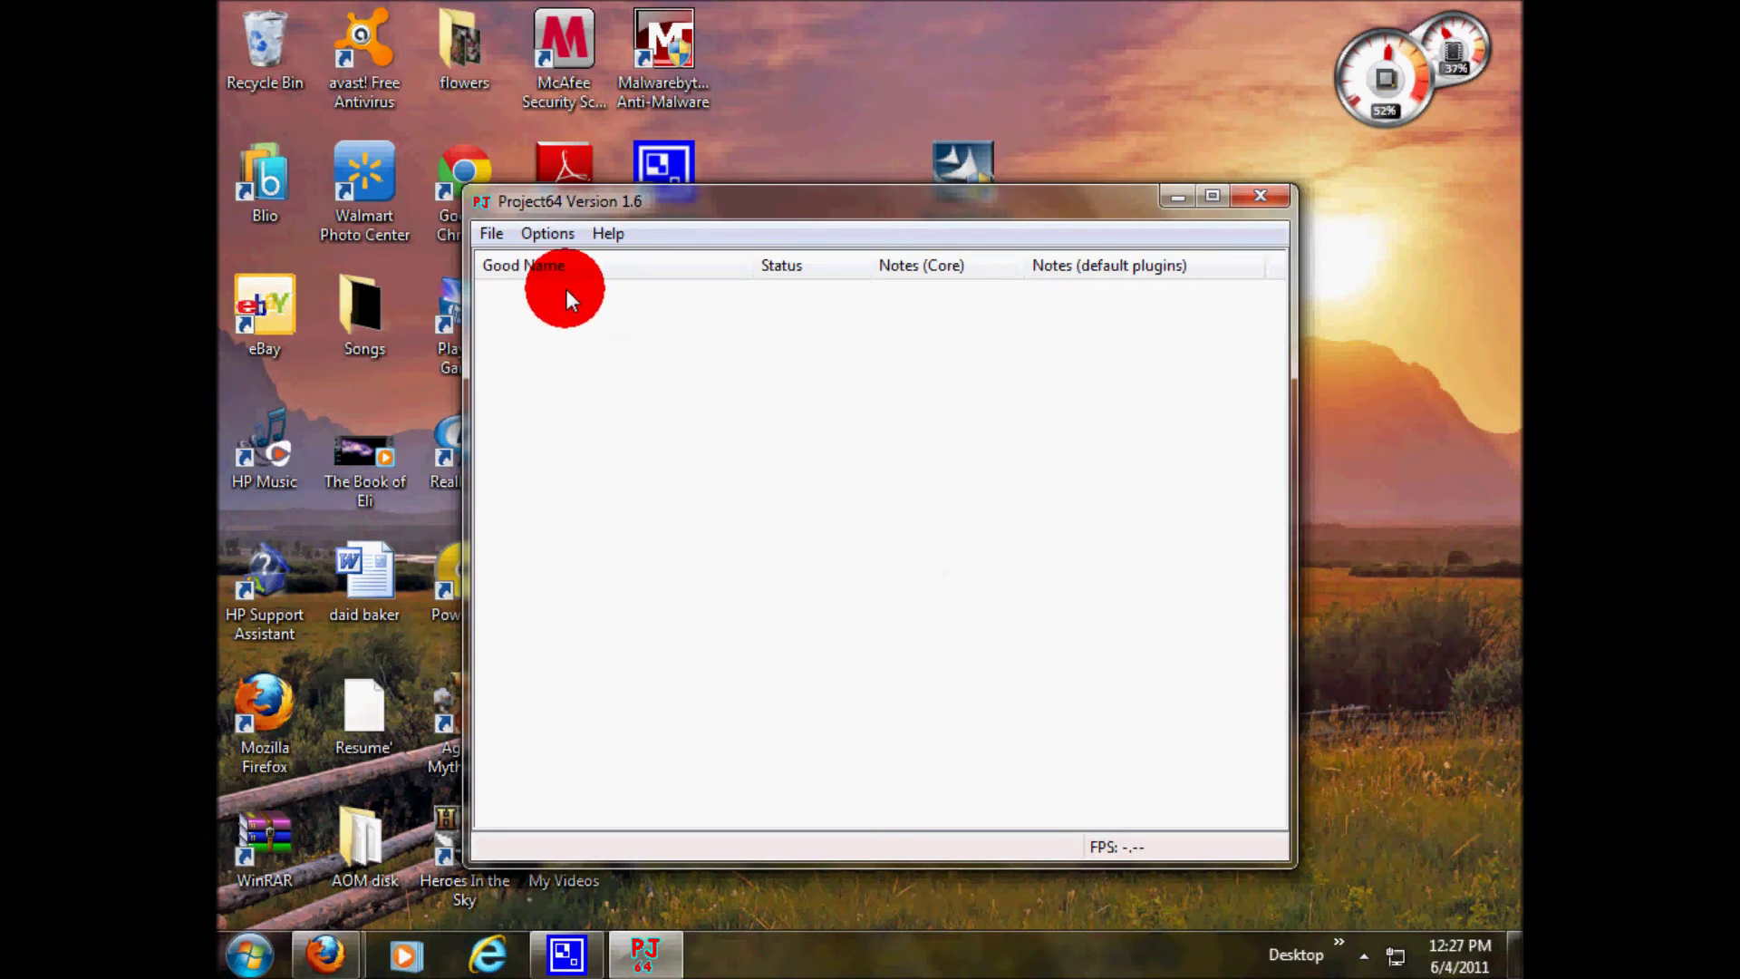
- View Project64's dialog for opening N64 ROMs, dismiss it without choosing a file, and close the emulator
{"action": "left_click", "coordinate": [492, 233]}
{"action": "left_click", "coordinate": [528, 263]}
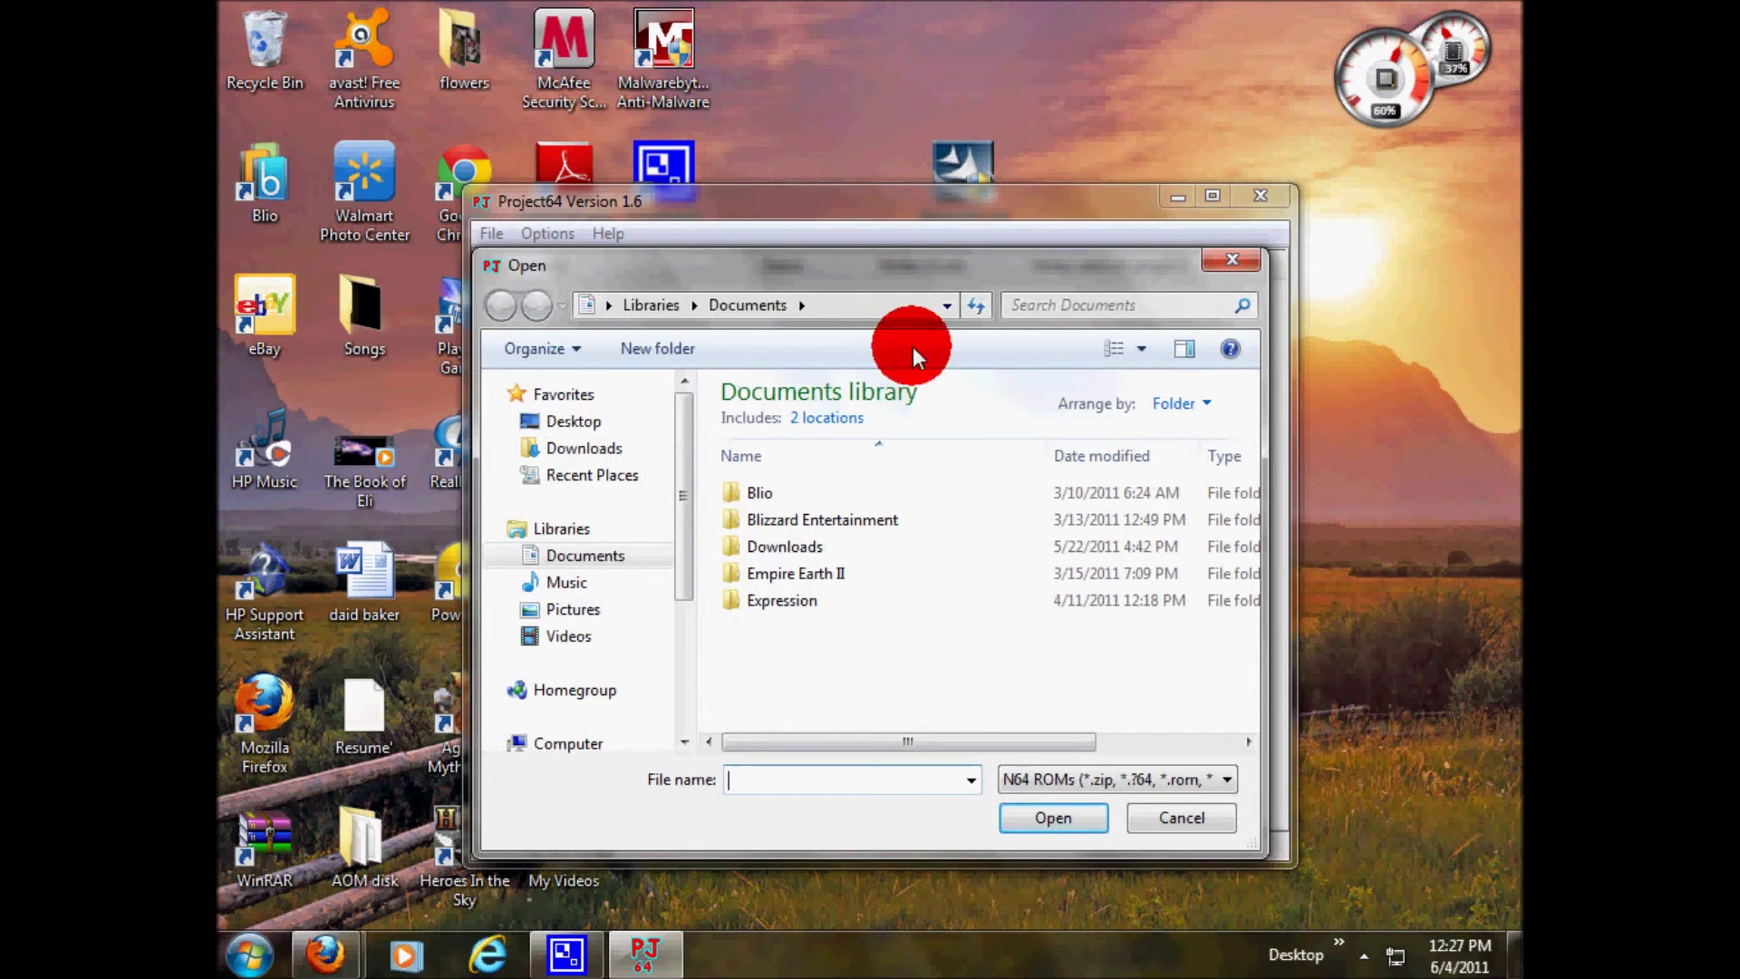
{"action": "left_click", "coordinate": [1234, 258]}
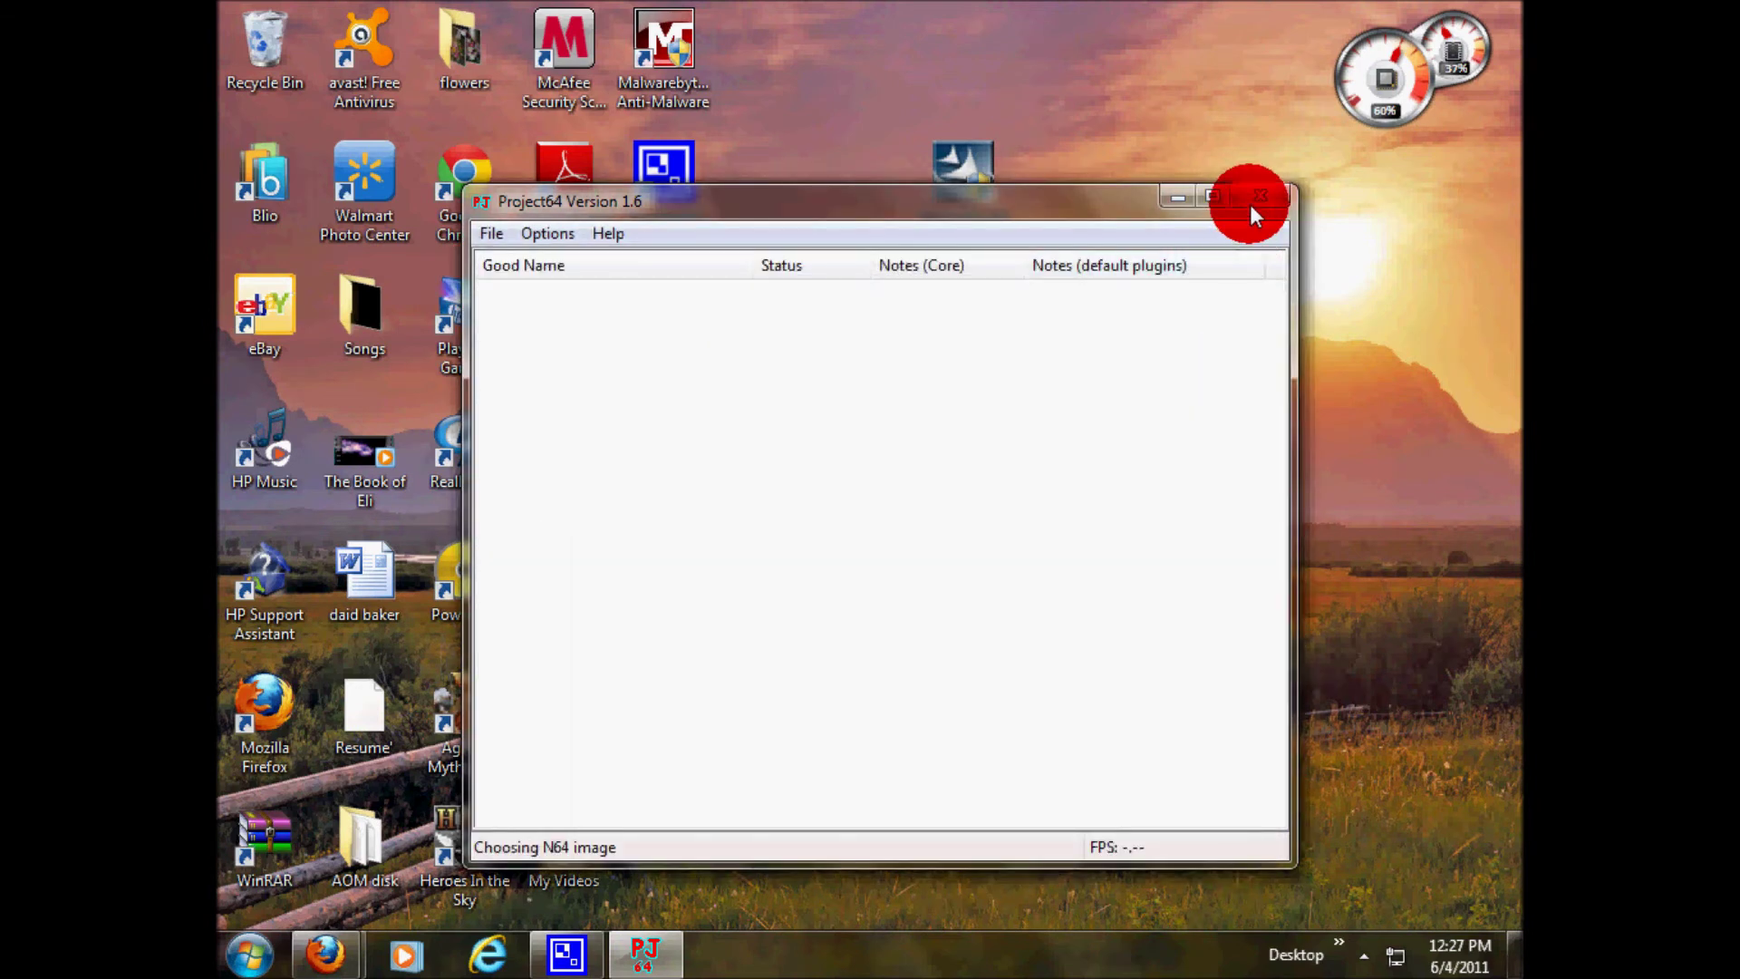
{"action": "left_click", "coordinate": [1180, 193]}
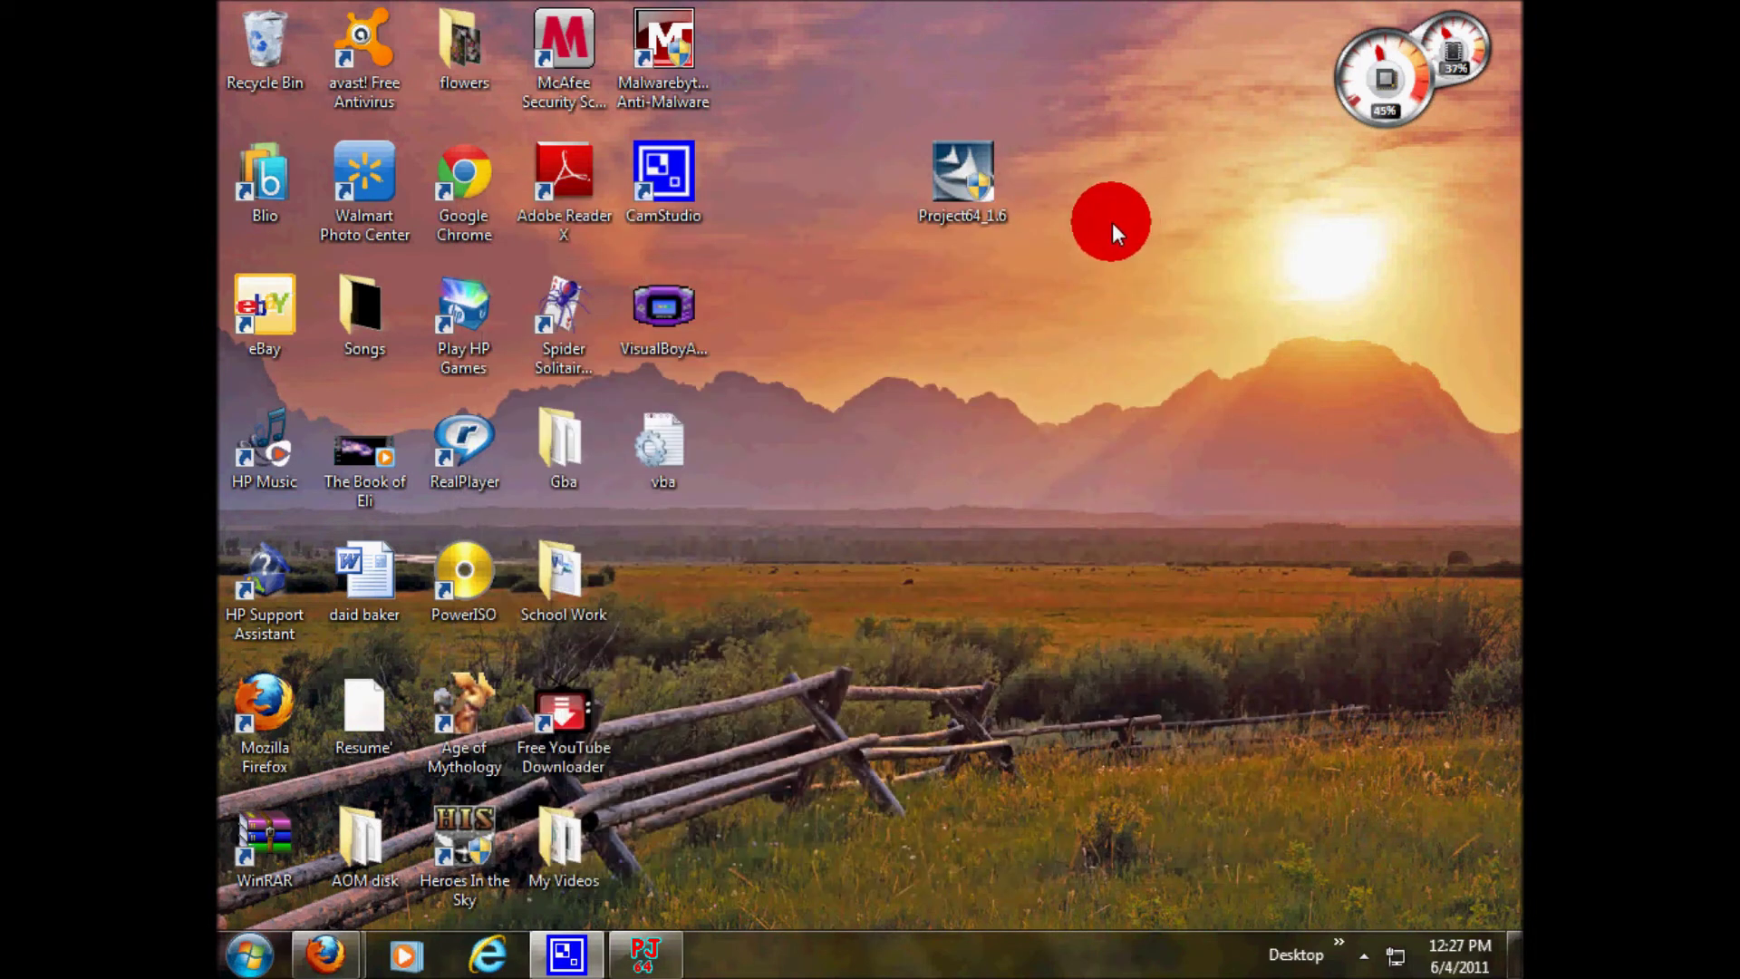
{"action": "right_click", "coordinate": [635, 958]}
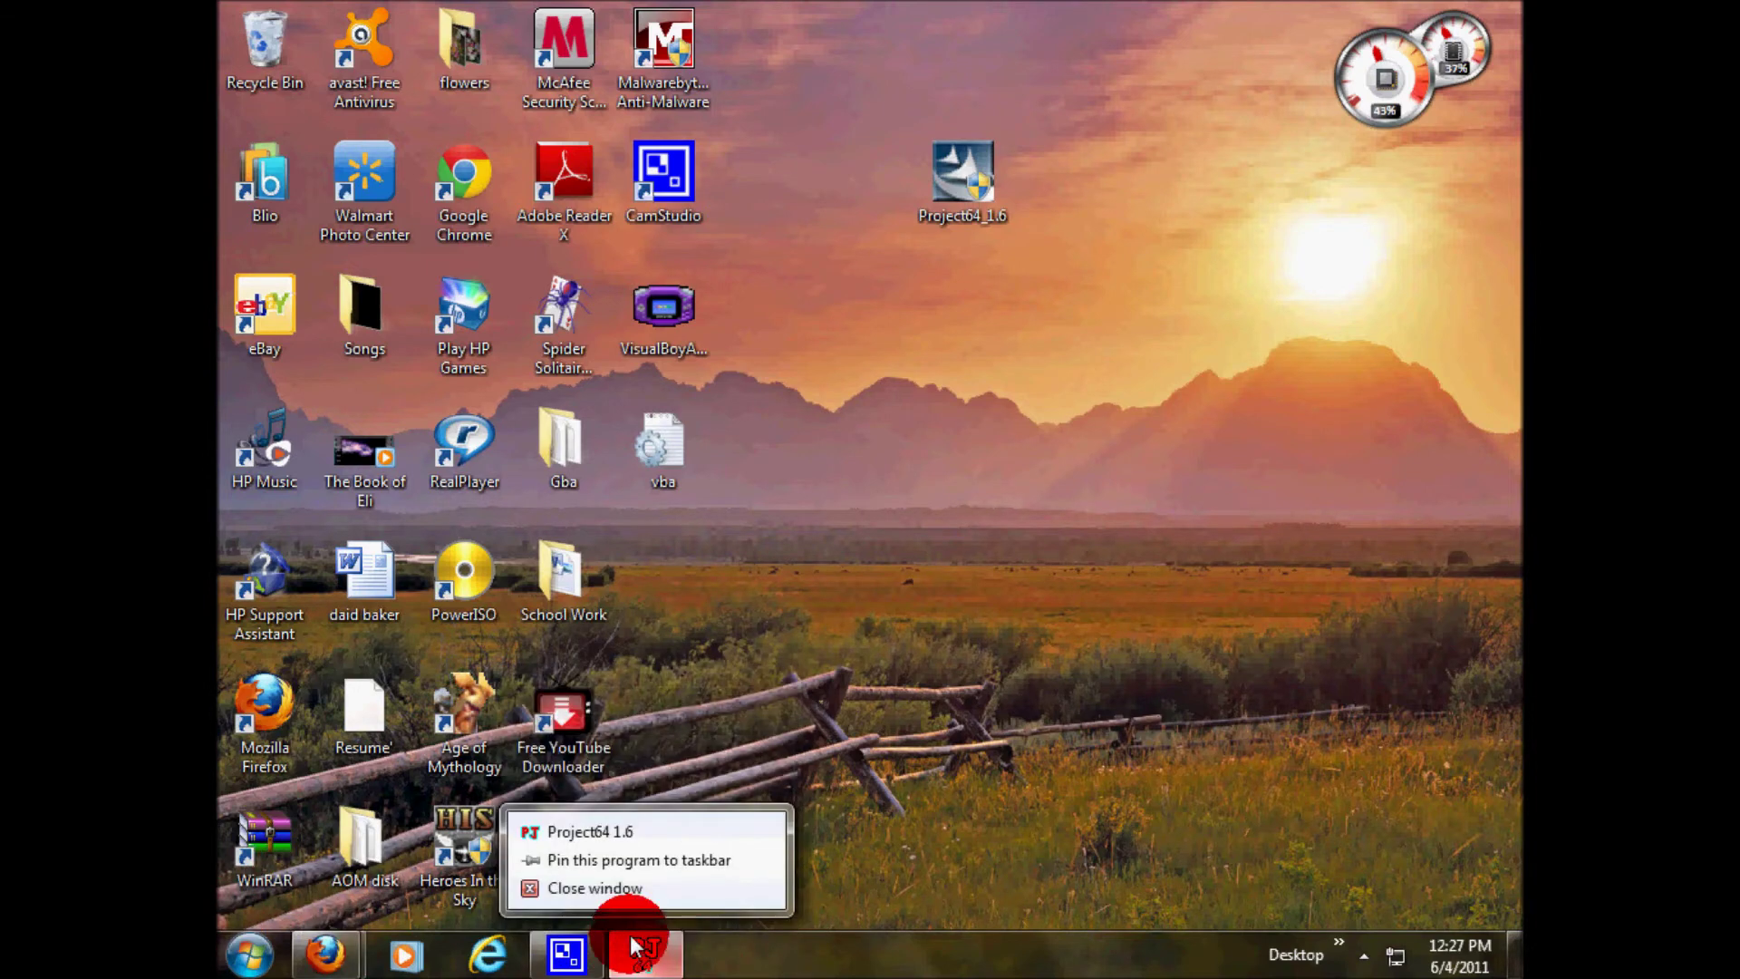
{"action": "left_click", "coordinate": [634, 896]}
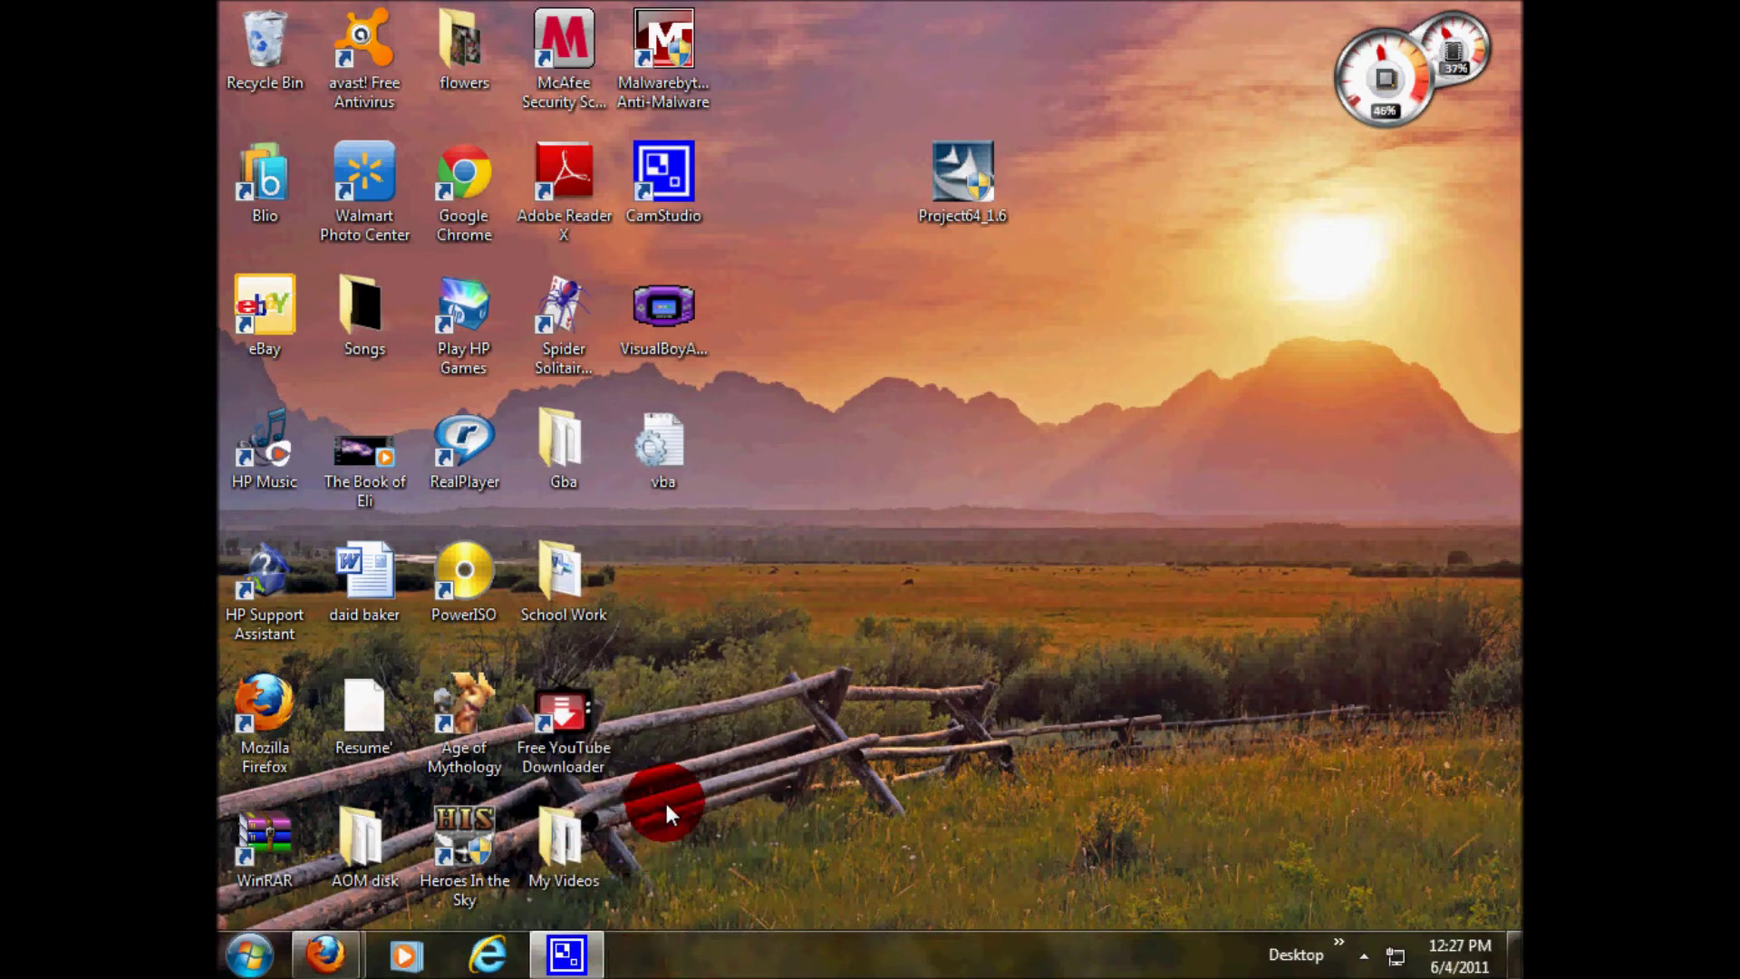
- Close the Downloads window and bring the DopeROMs page in Firefox back up
{"action": "mouse_move", "coordinate": [342, 933]}
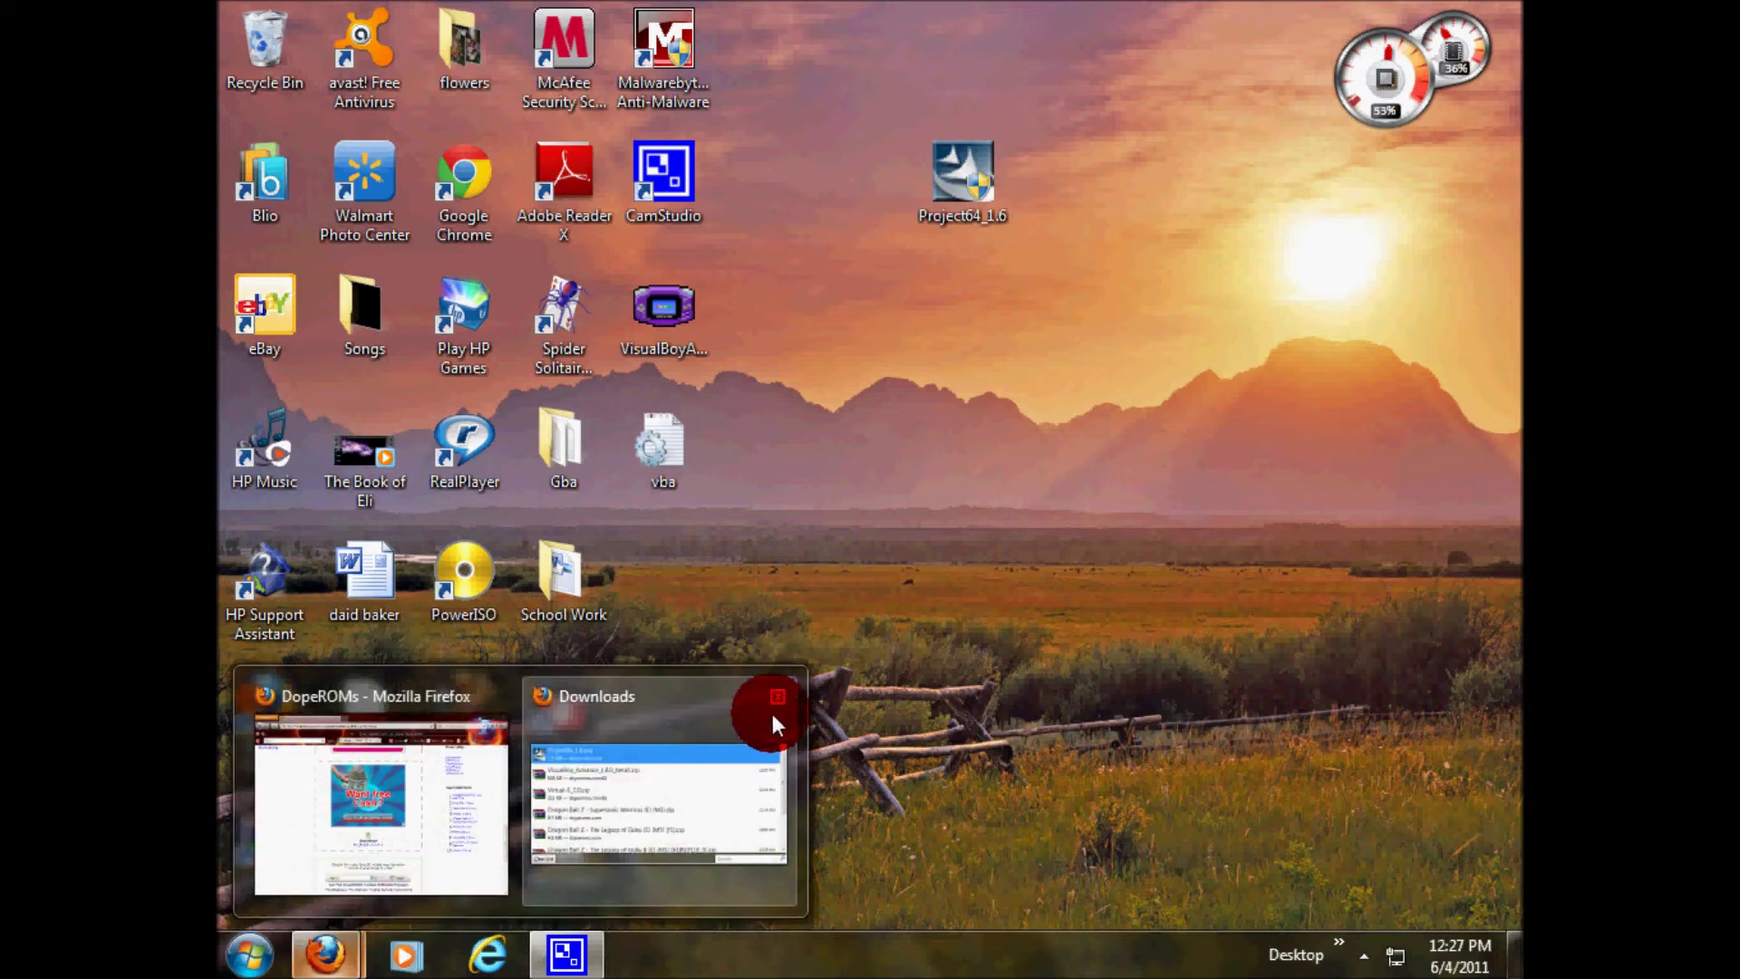
{"action": "left_click", "coordinate": [776, 700]}
{"action": "left_click", "coordinate": [374, 825]}
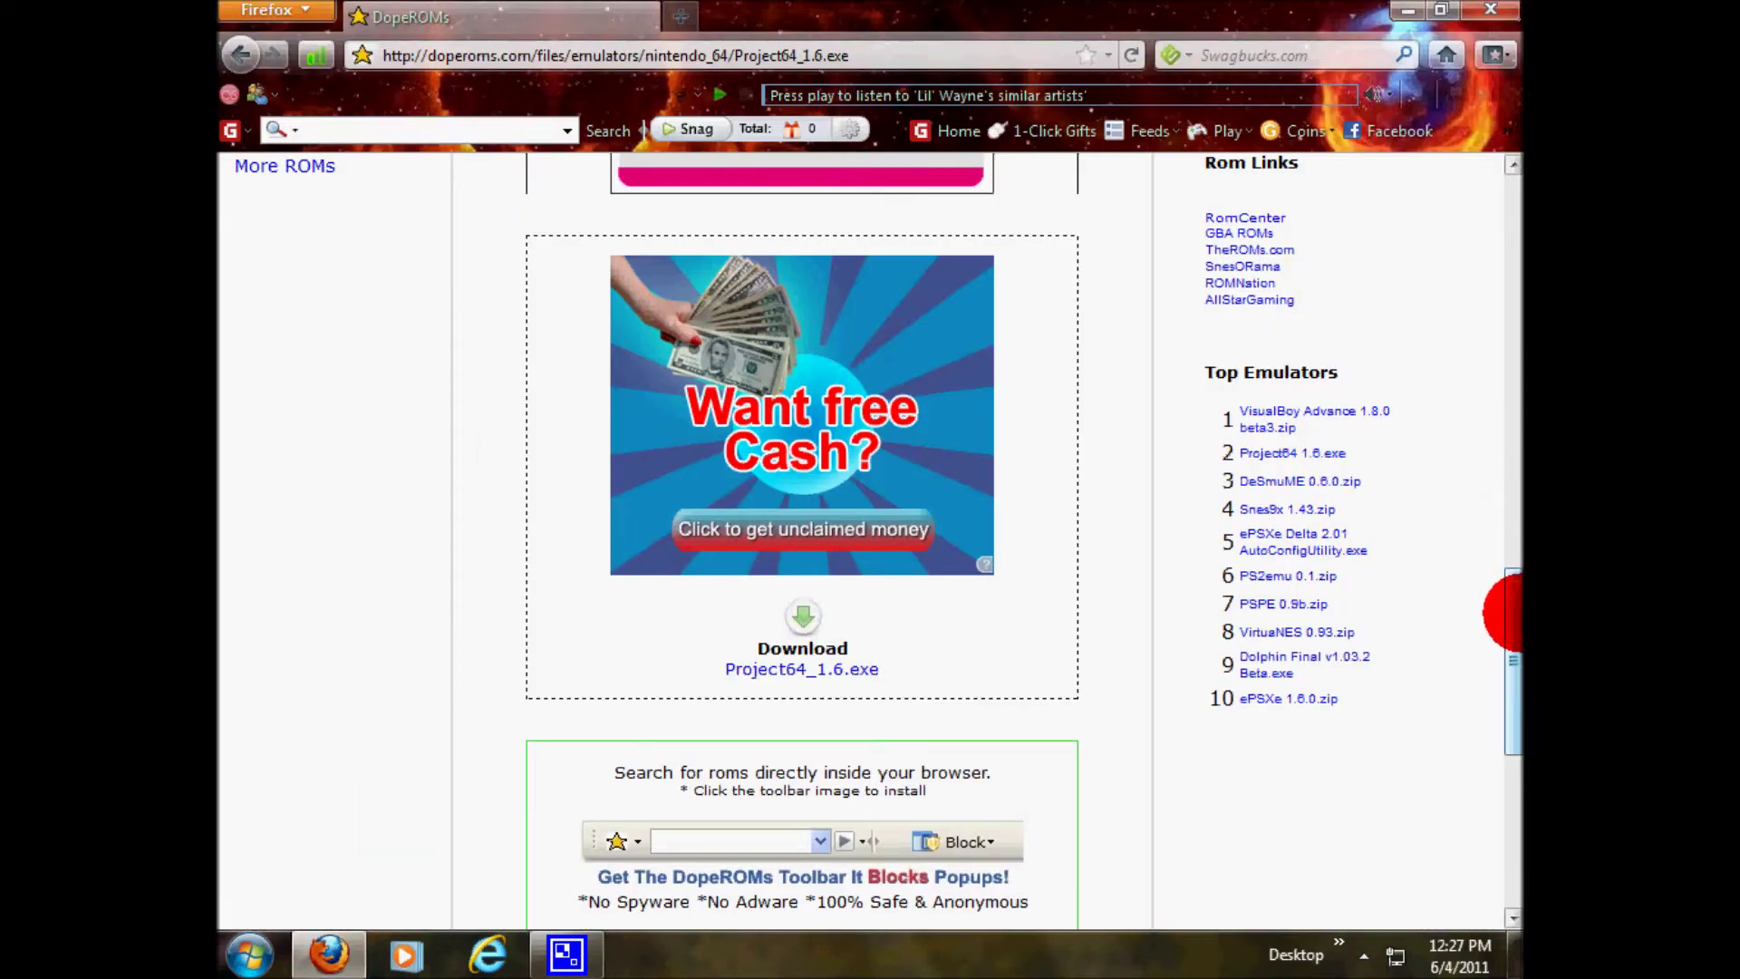
- Go to the Roms section of DopeROMs and open the Gameboy Advance Gba listing
{"action": "left_click_drag", "start_coordinate": [1512, 720], "coordinate": [1496, 274]}
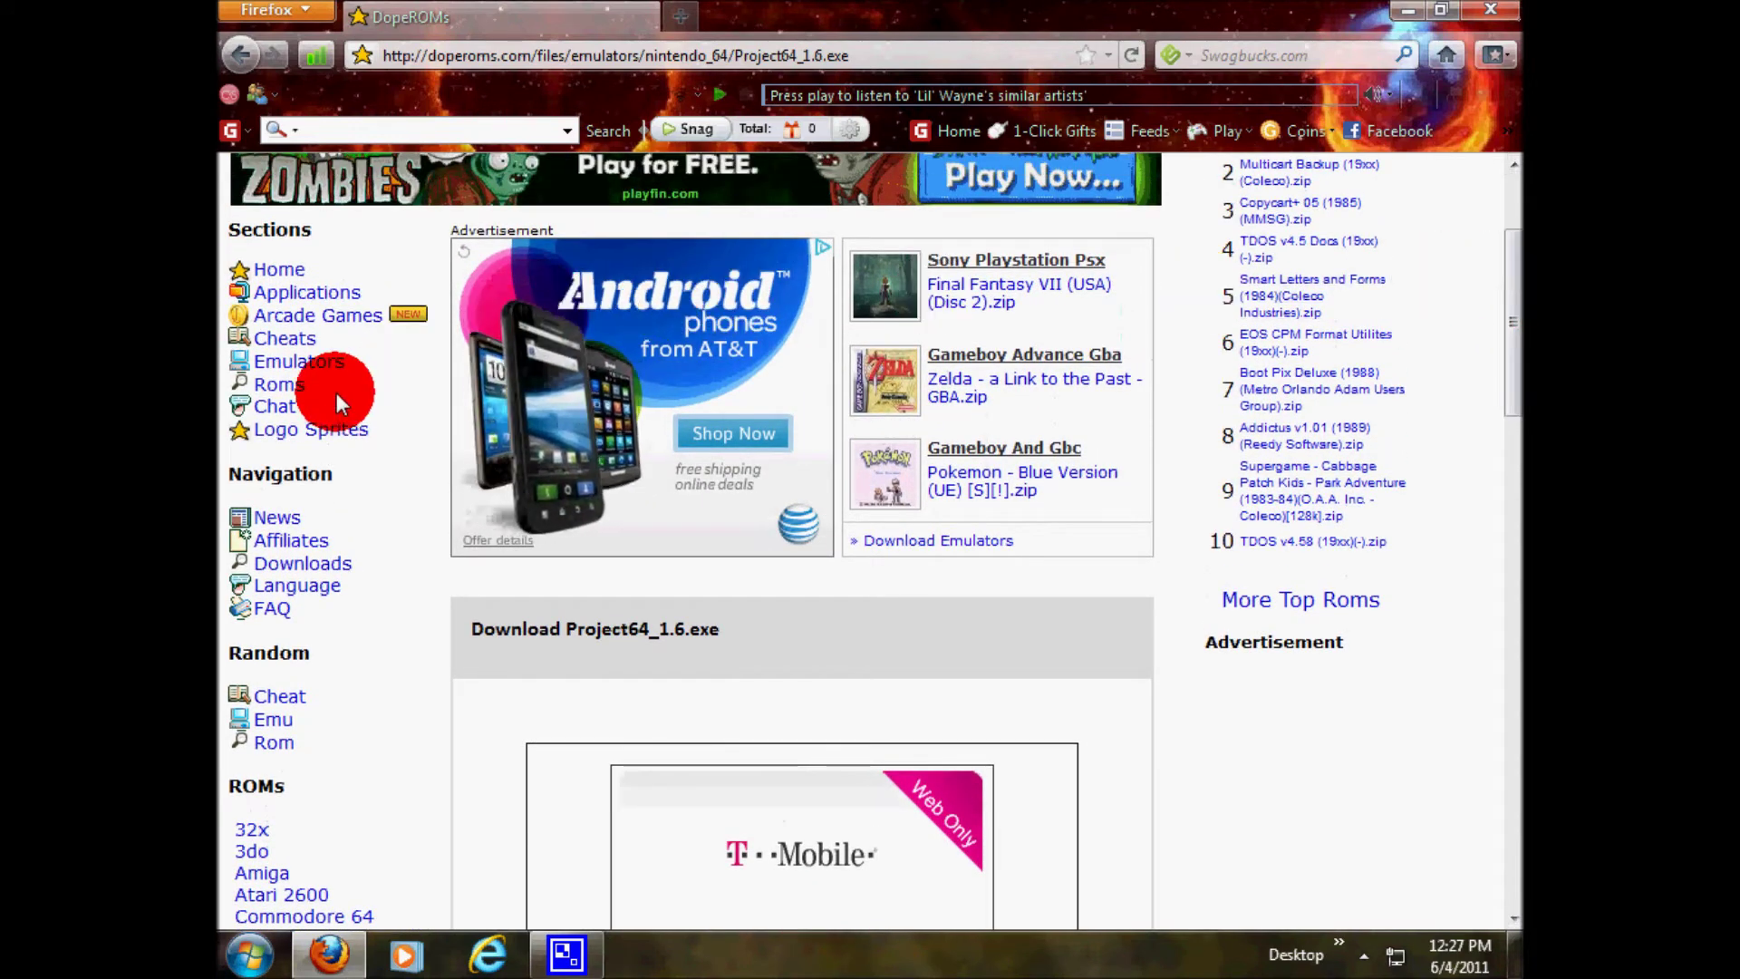
{"action": "left_click", "coordinate": [303, 388]}
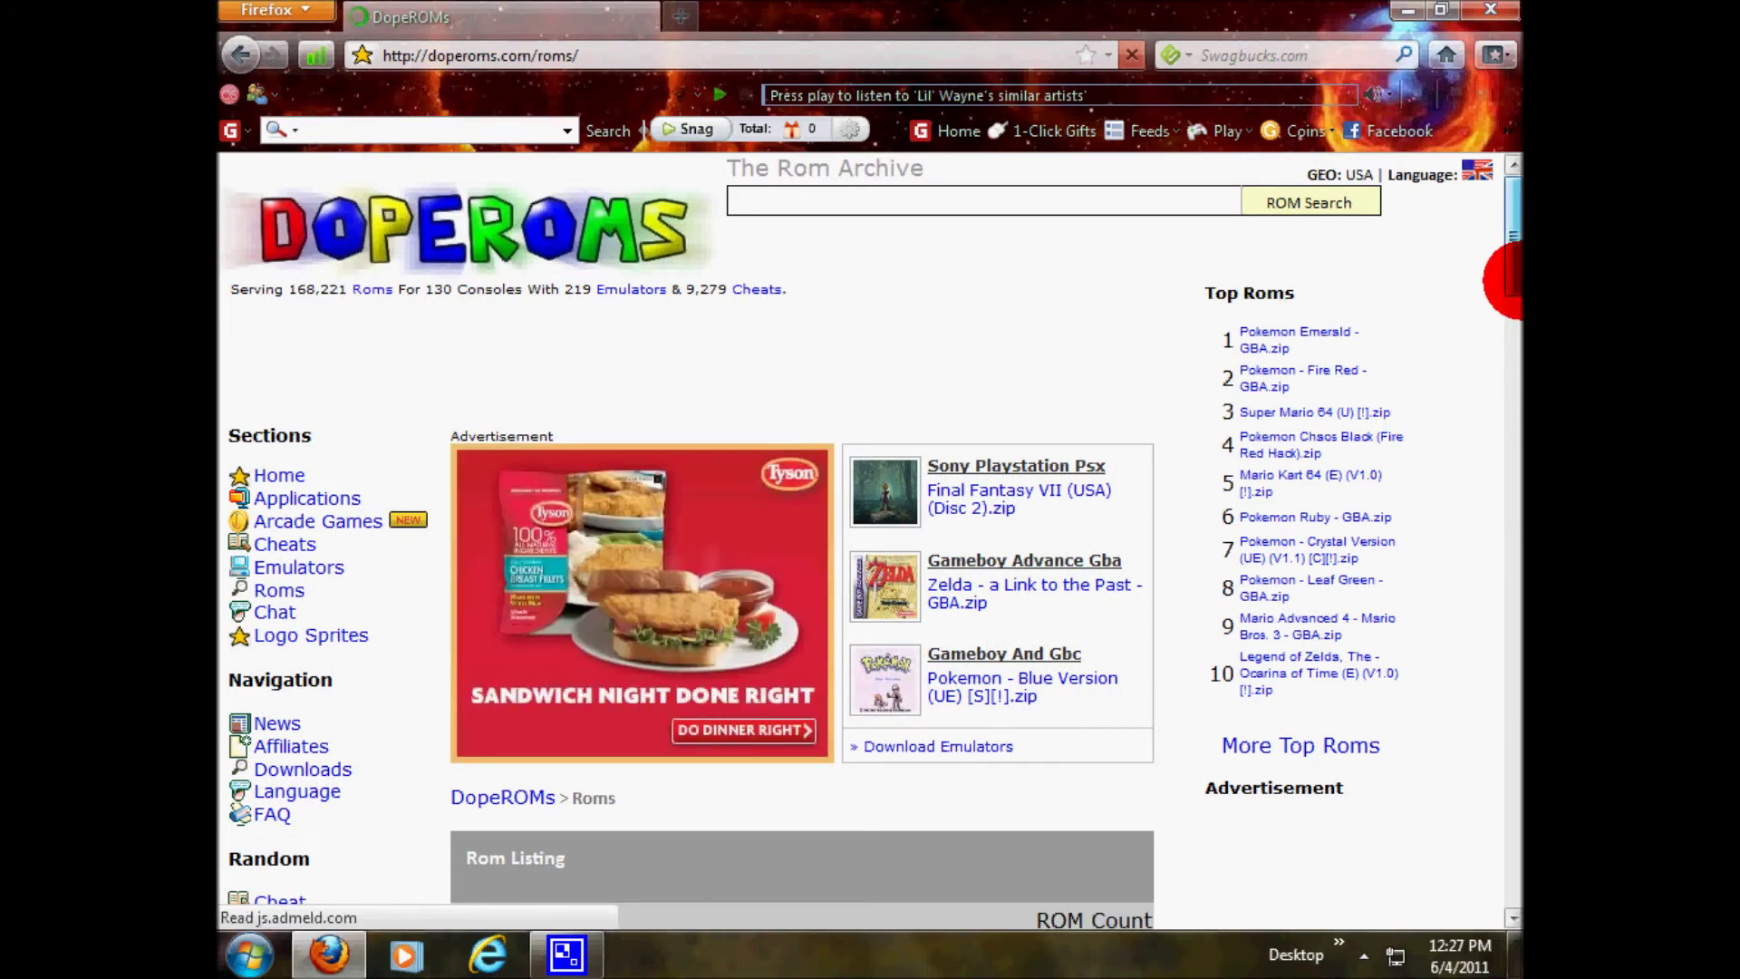
{"action": "left_click_drag", "start_coordinate": [1507, 272], "coordinate": [1492, 515]}
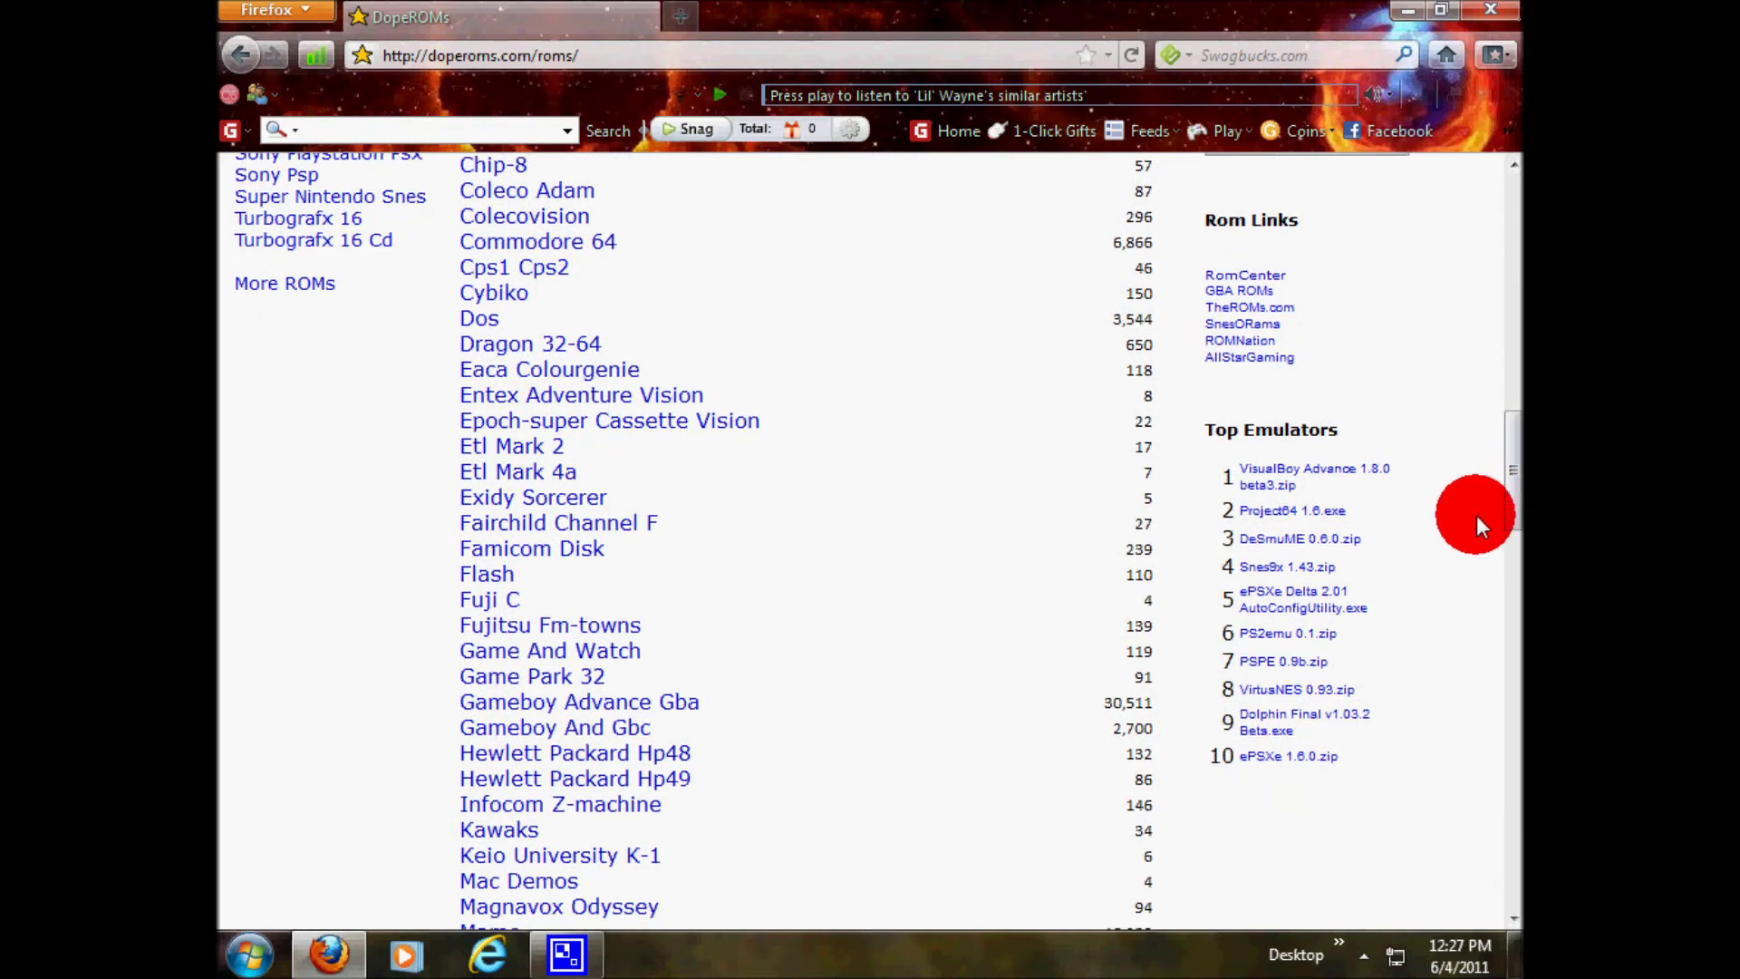
{"action": "left_click", "coordinate": [680, 708]}
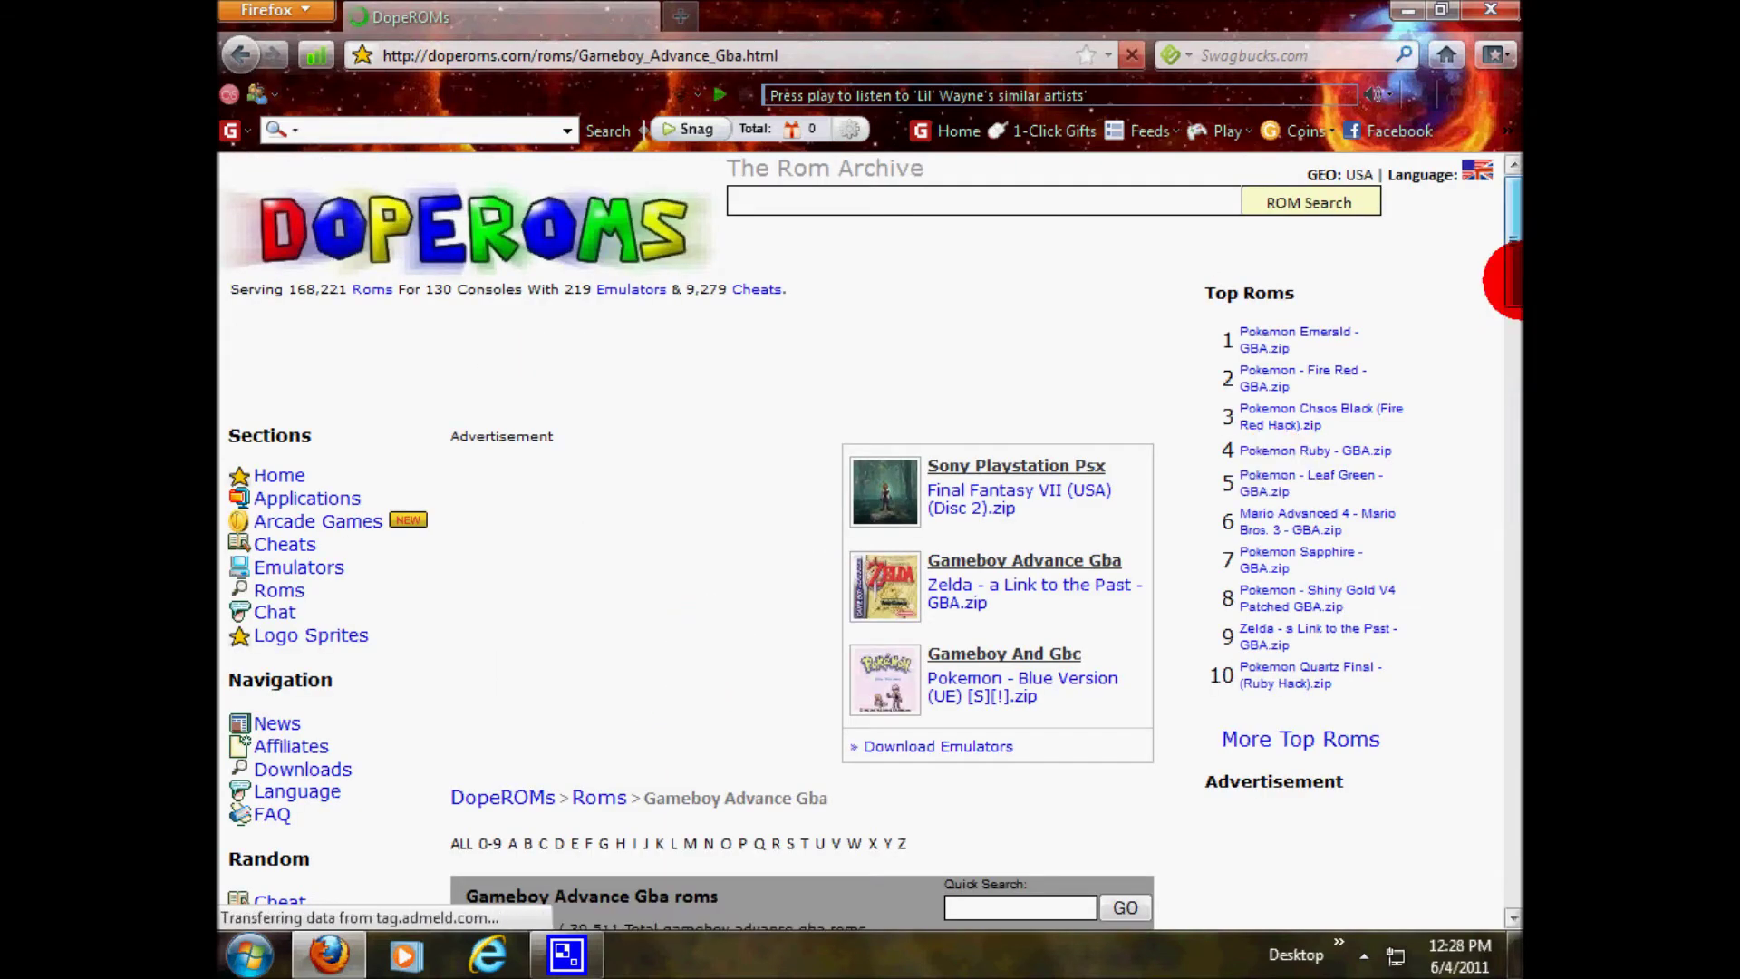
- Try to download the ROM 2 Games In 1 - Cartoon Network - Block Party & Cartoon Network - Speedway (E) [o1].zip
{"action": "left_click_drag", "start_coordinate": [1509, 280], "coordinate": [1496, 449]}
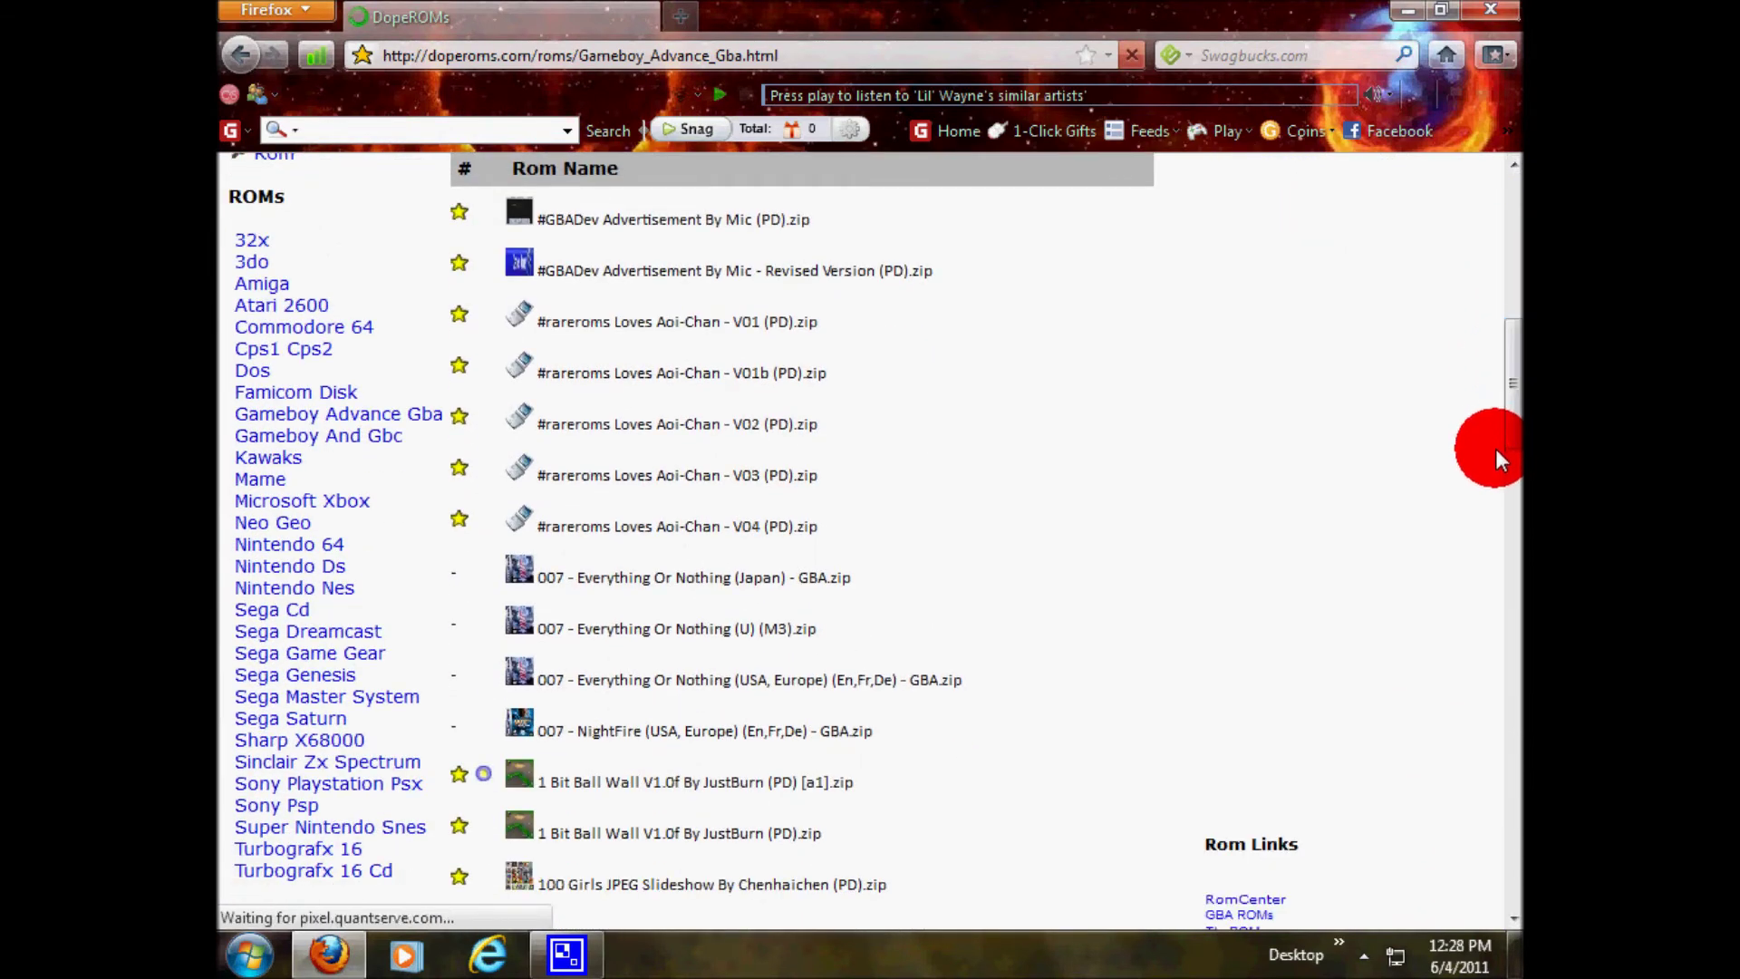
{"action": "left_click_drag", "start_coordinate": [1509, 389], "coordinate": [1509, 642]}
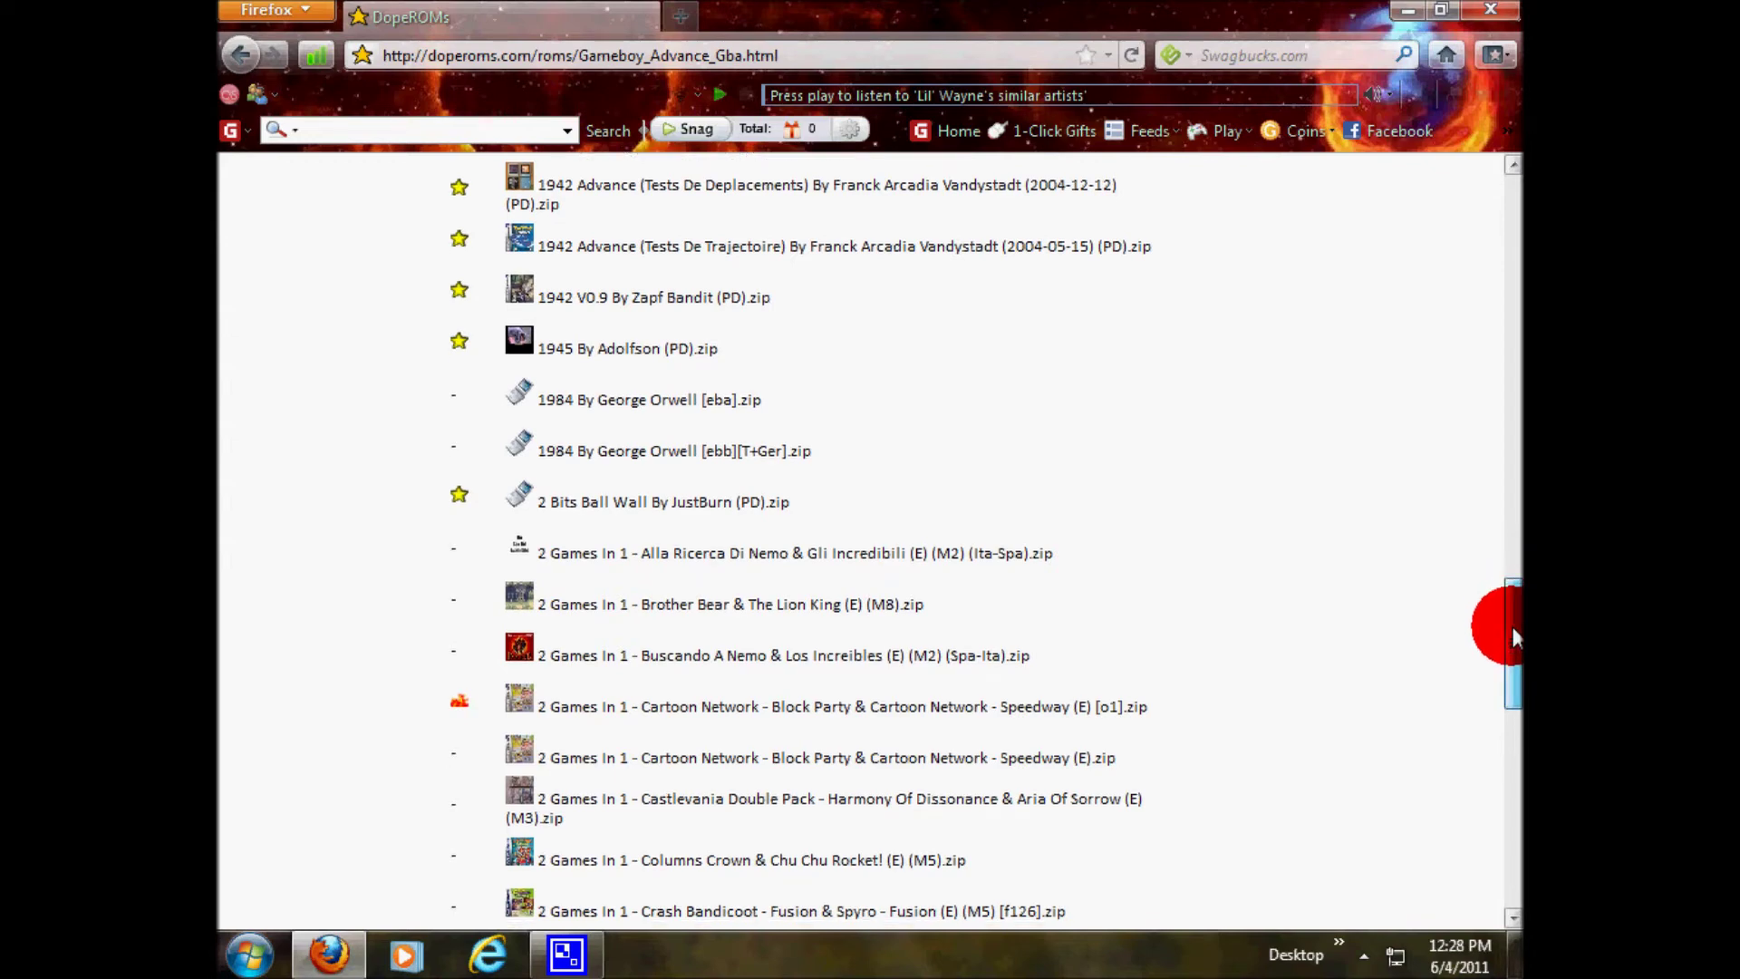
{"action": "left_click_drag", "start_coordinate": [1512, 607], "coordinate": [1512, 675]}
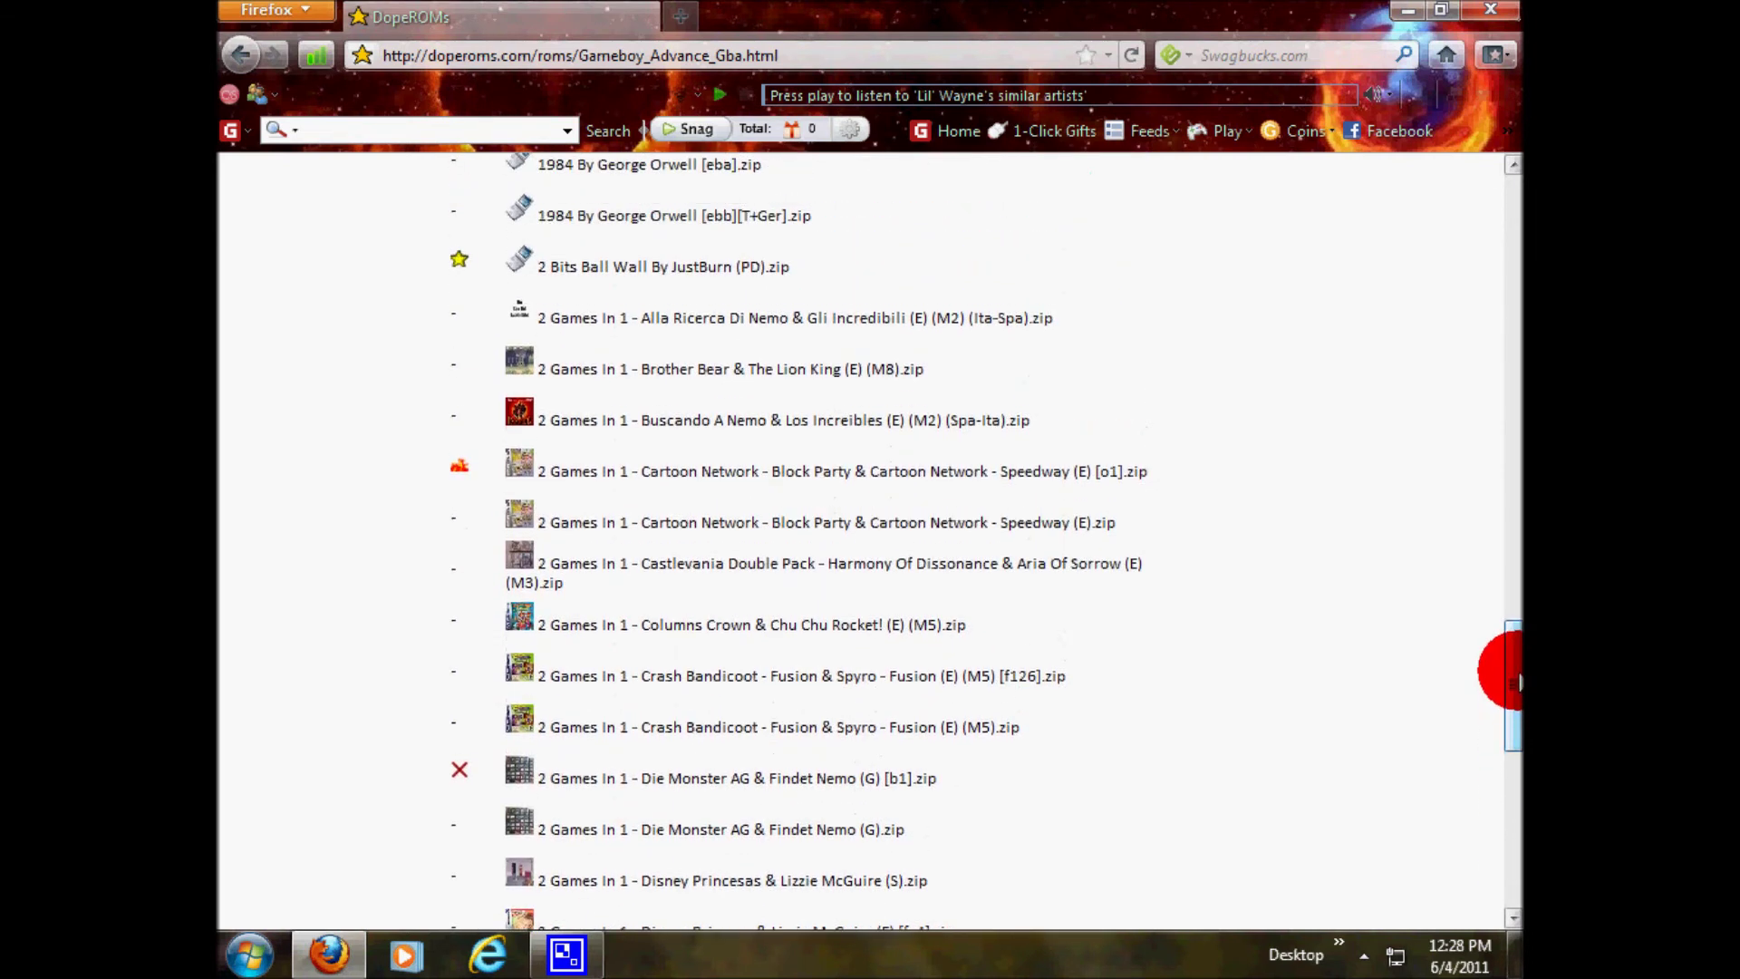
{"action": "left_click", "coordinate": [916, 476]}
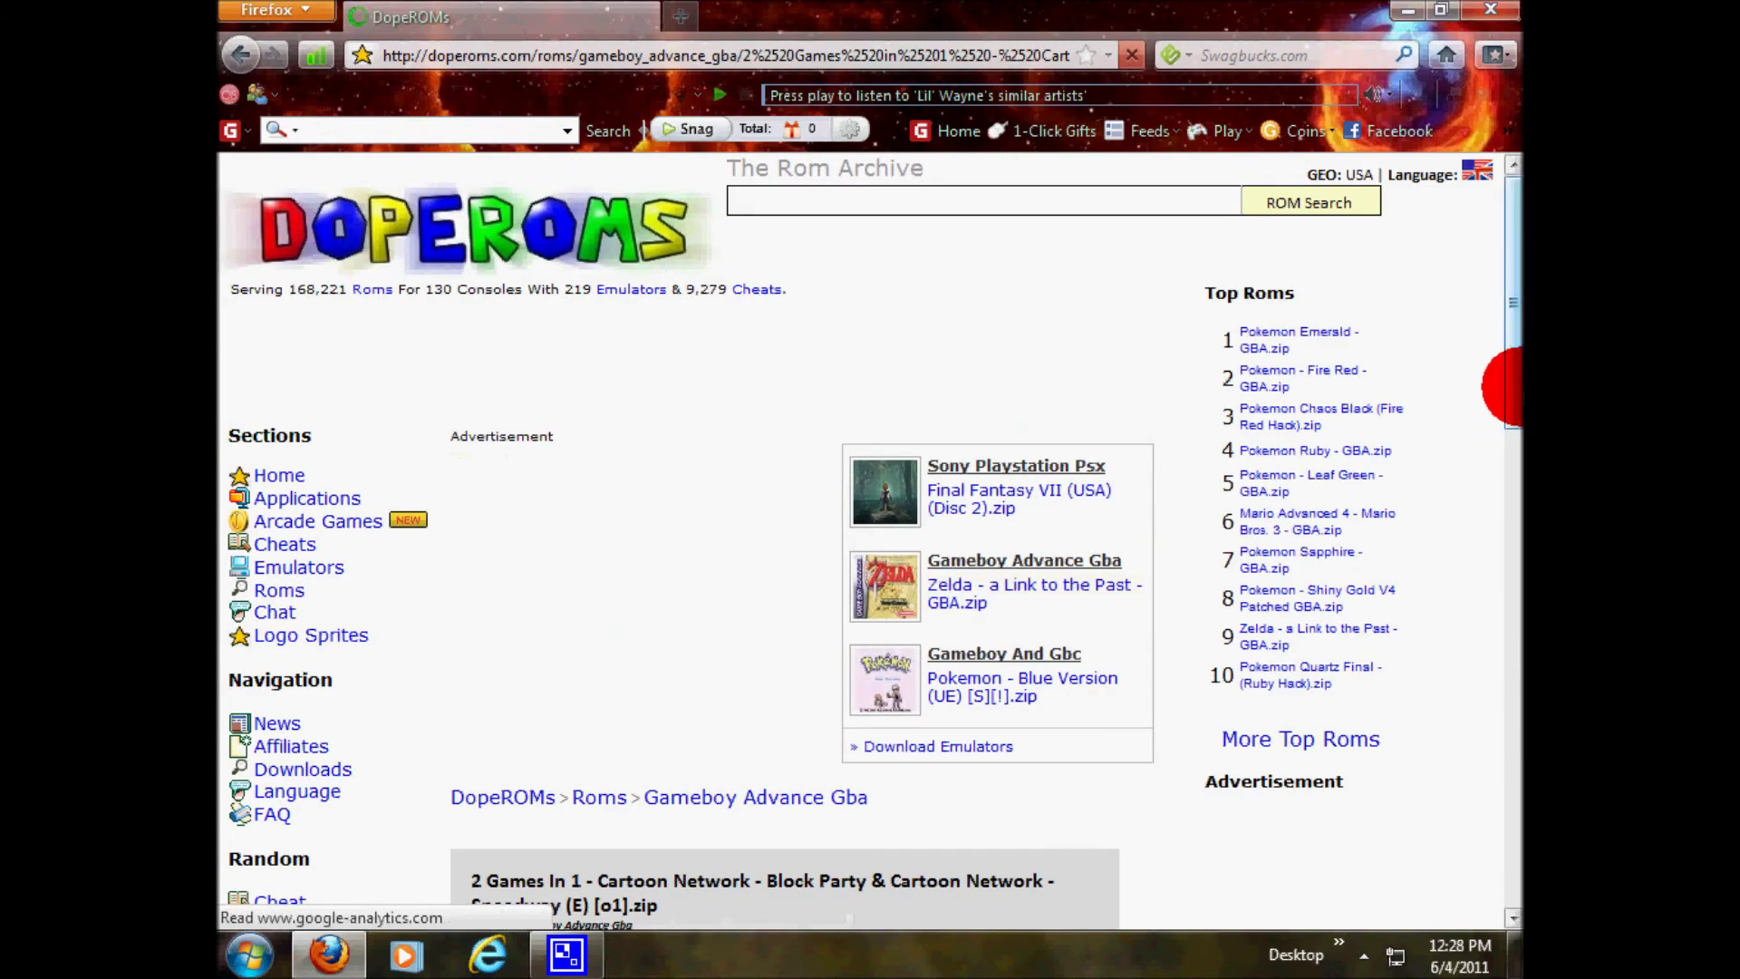
{"action": "left_click_drag", "start_coordinate": [1510, 390], "coordinate": [787, 709]}
{"action": "left_click", "coordinate": [787, 703]}
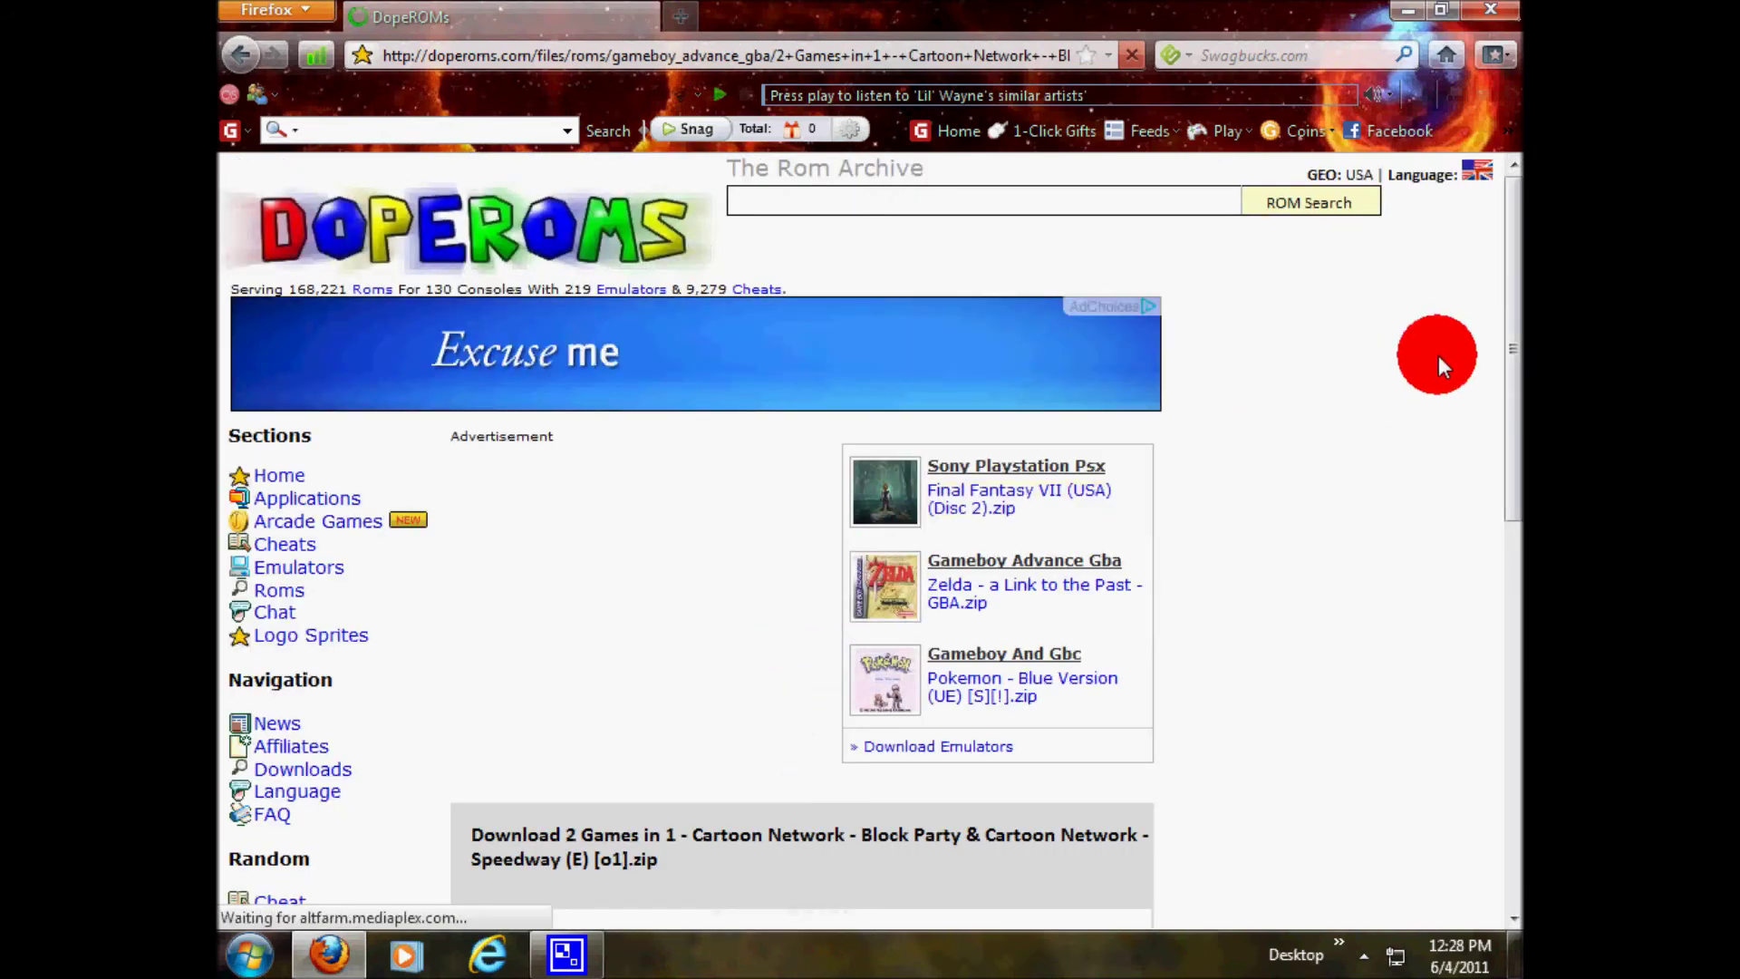
{"action": "left_click_drag", "start_coordinate": [1510, 345], "coordinate": [1440, 732]}
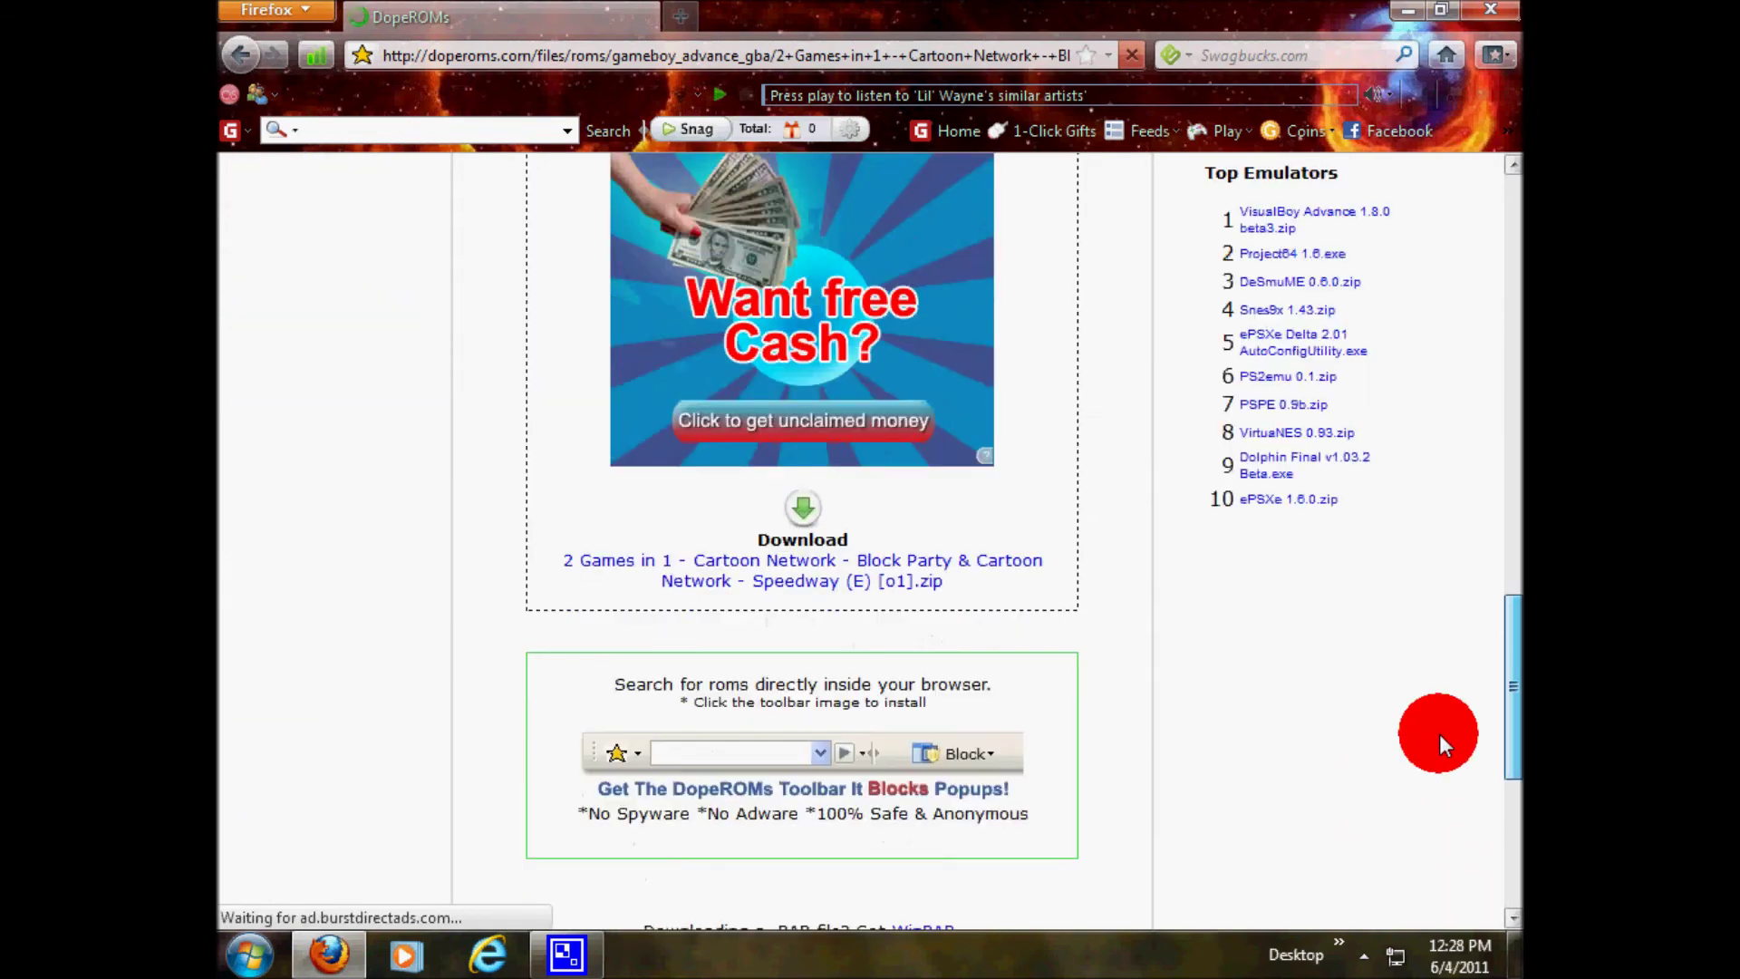
{"action": "left_click", "coordinate": [789, 511]}
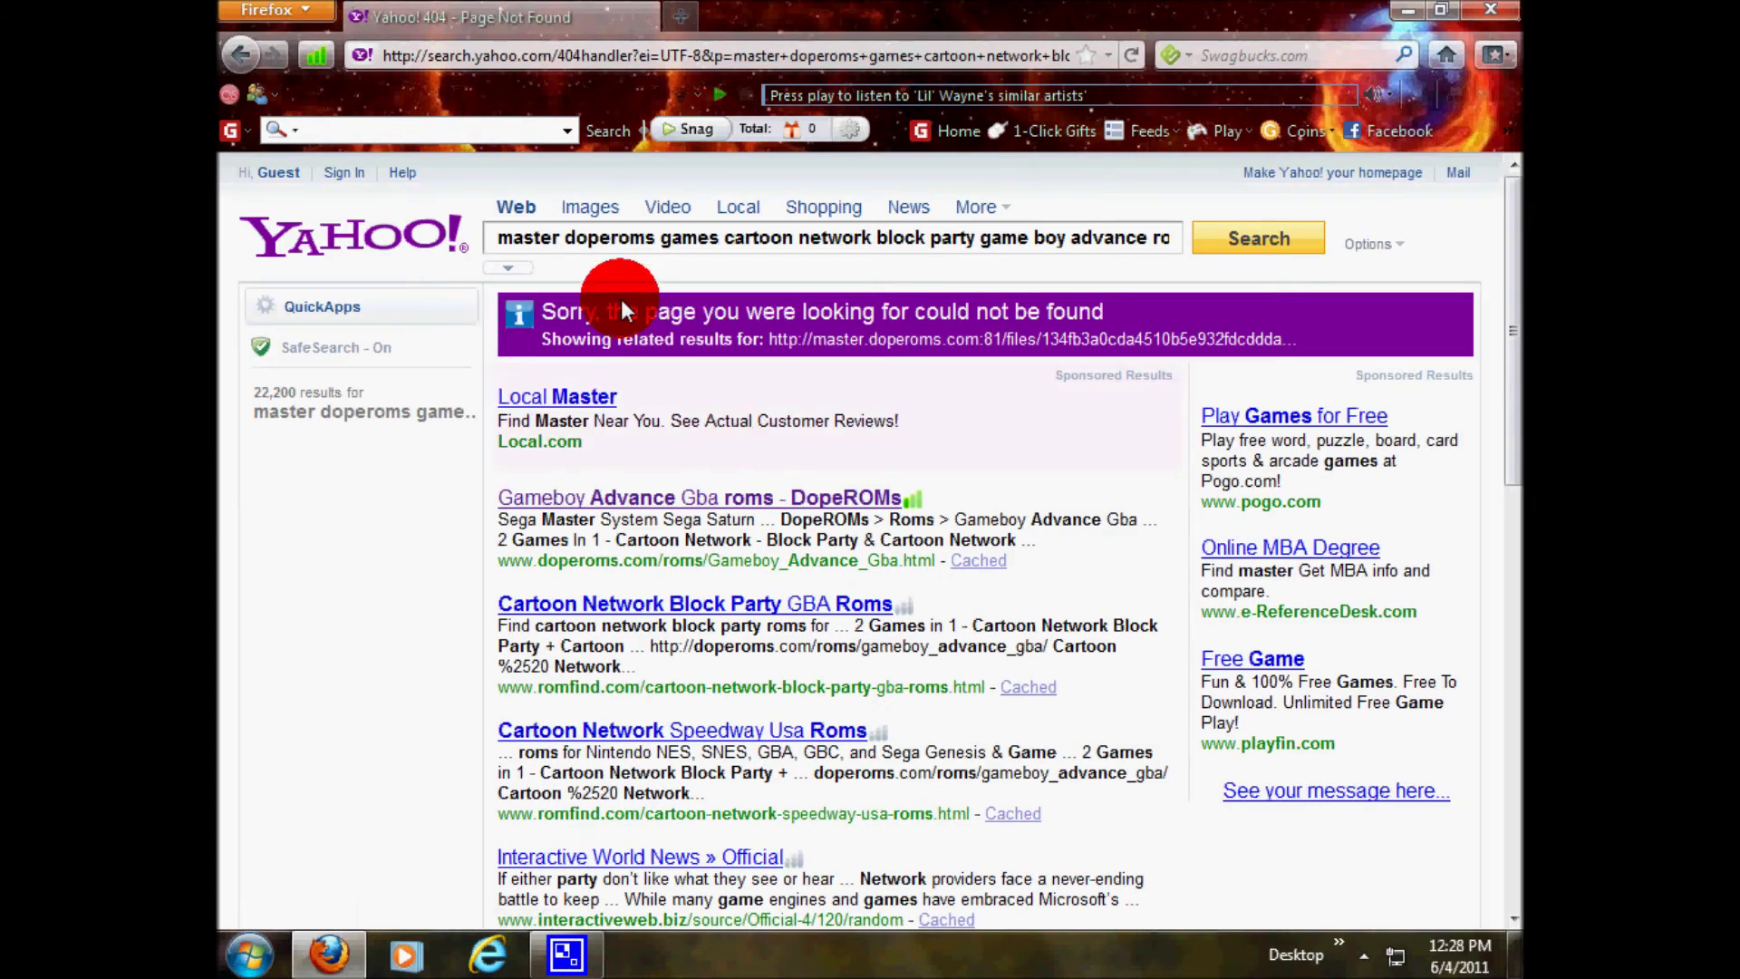
- Return from the Yahoo error page to DopeROMs and open the Nintendo 64 ROM listing
{"action": "left_click", "coordinate": [286, 11]}
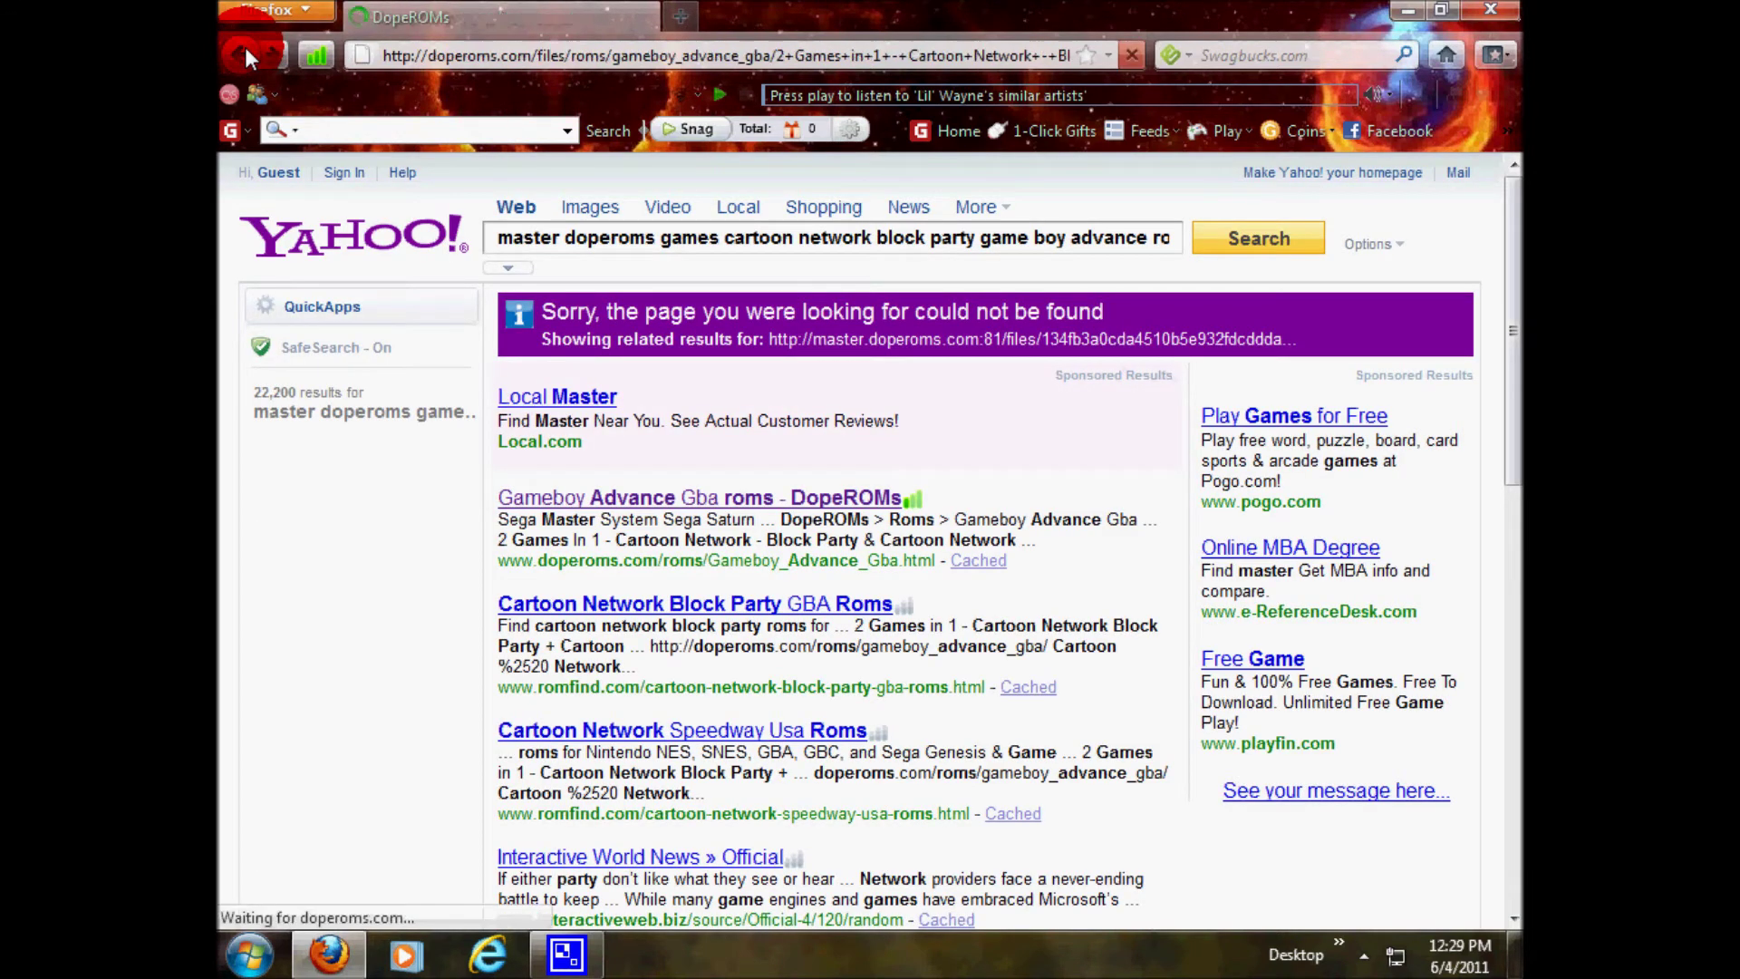
{"action": "left_click", "coordinate": [314, 156]}
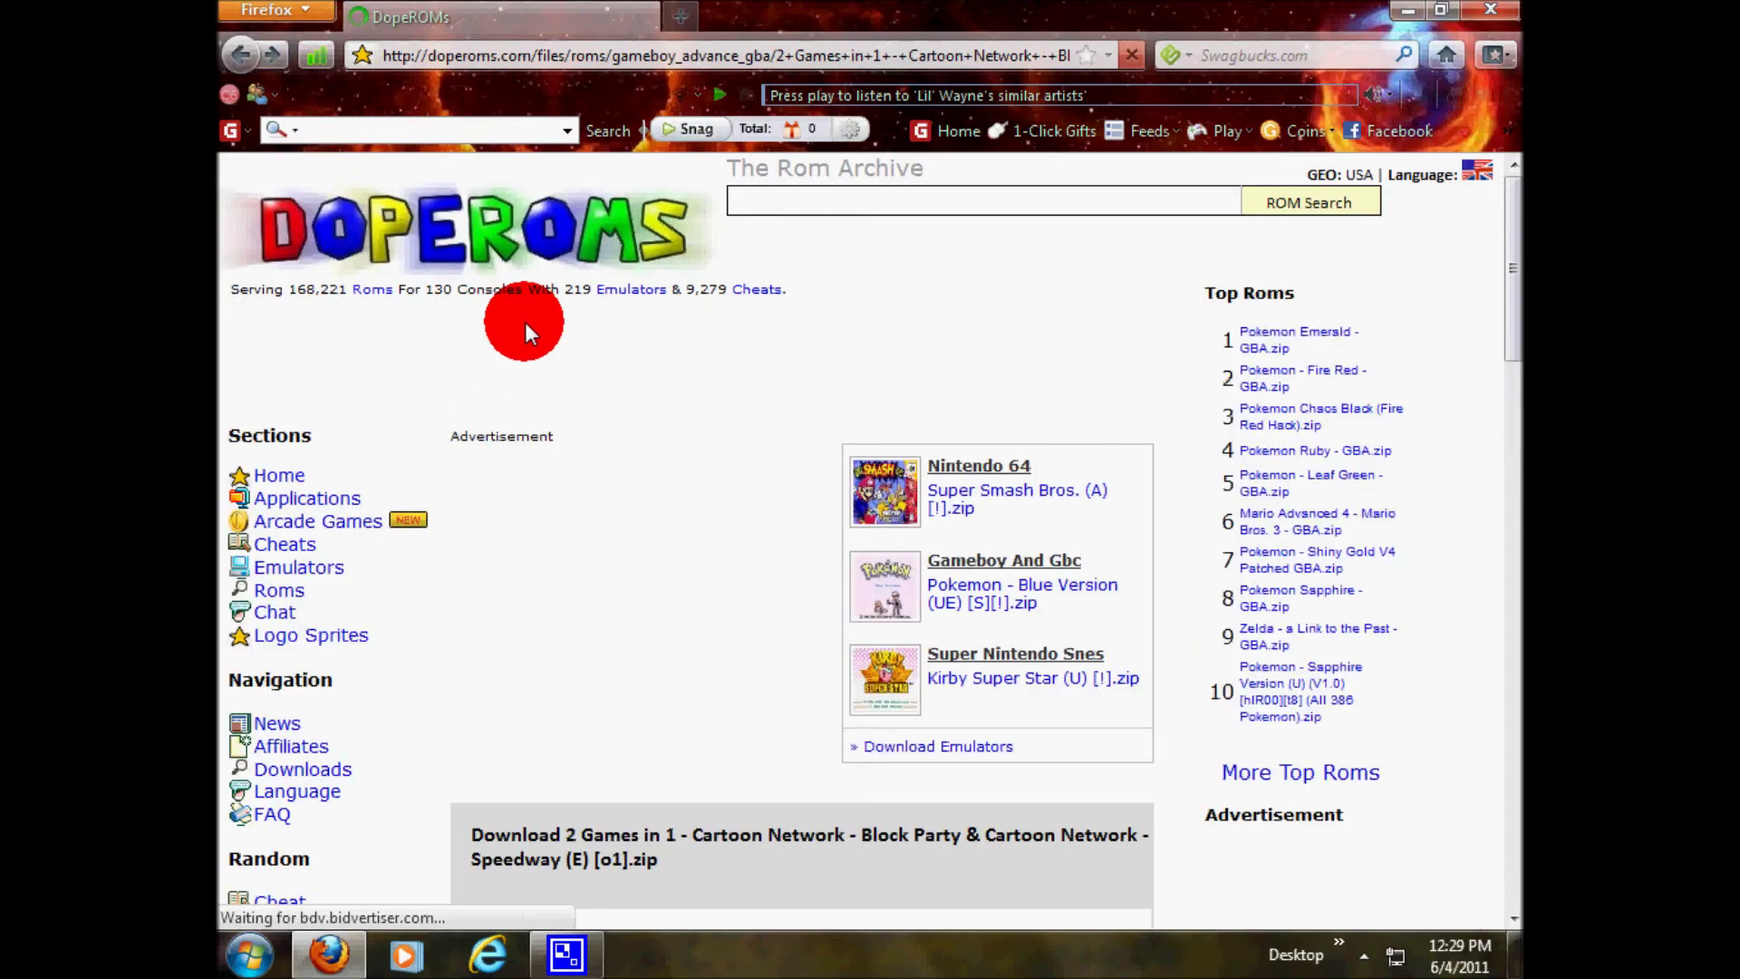
{"action": "scroll", "coordinate": [1423, 309], "scroll_direction": "down", "scroll_amount": 10}
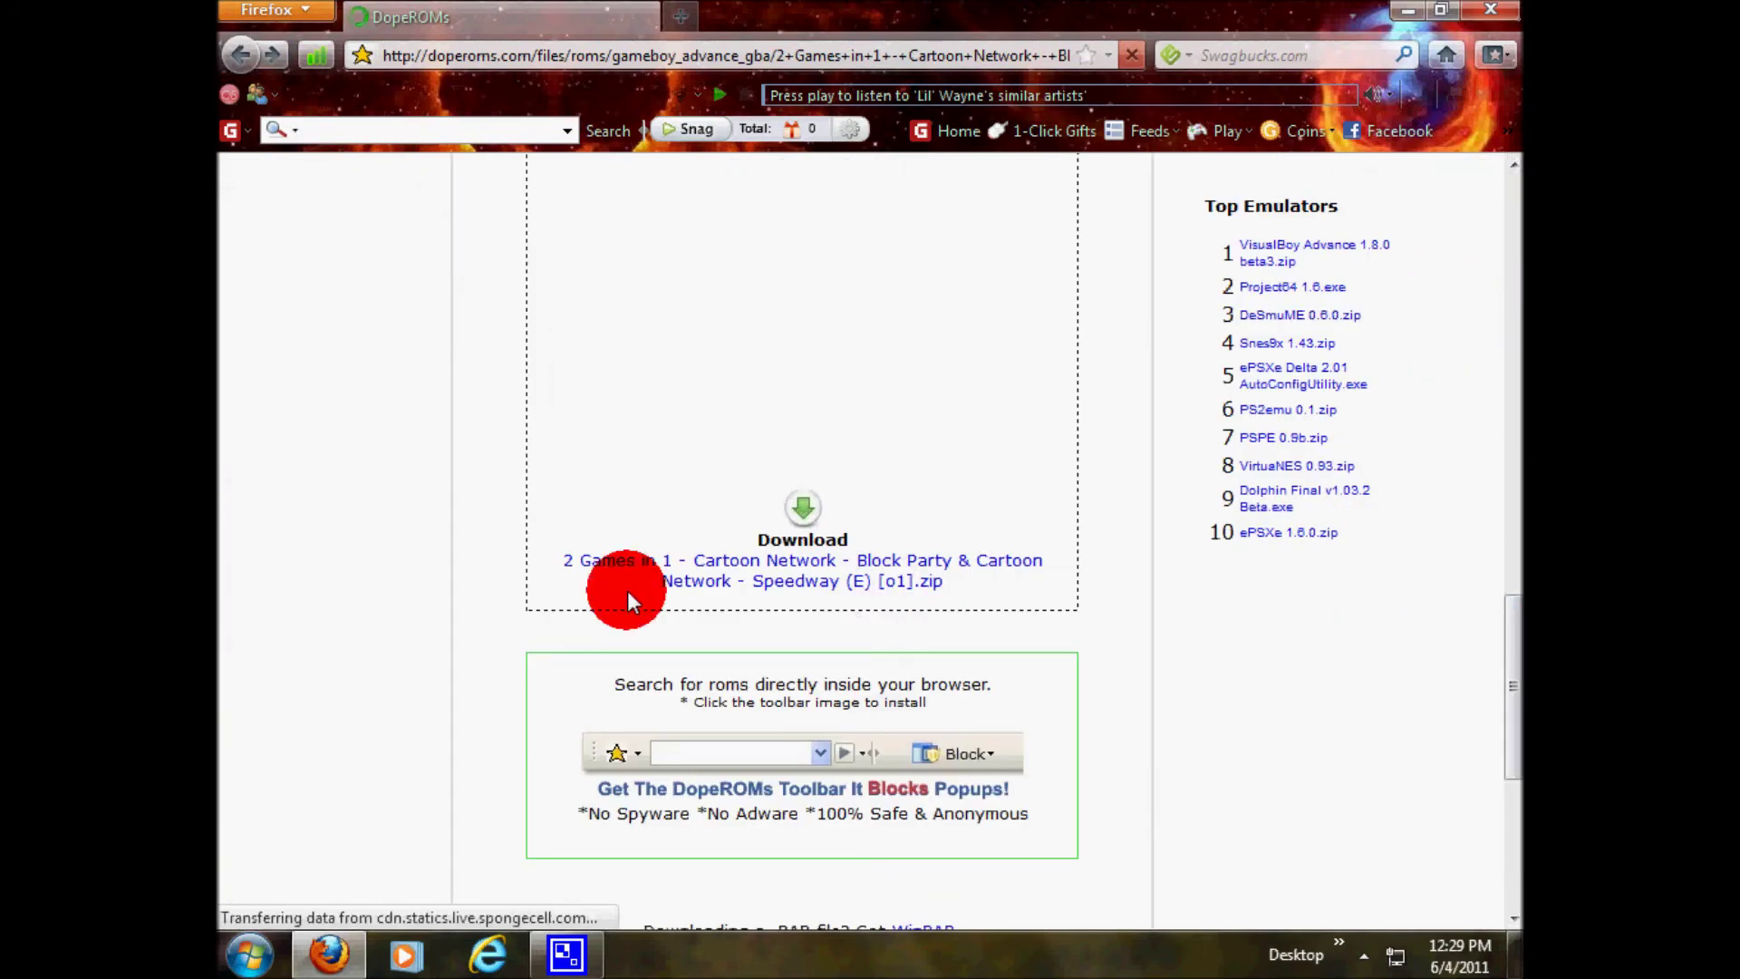
{"action": "left_click_drag", "start_coordinate": [1510, 676], "coordinate": [1493, 453]}
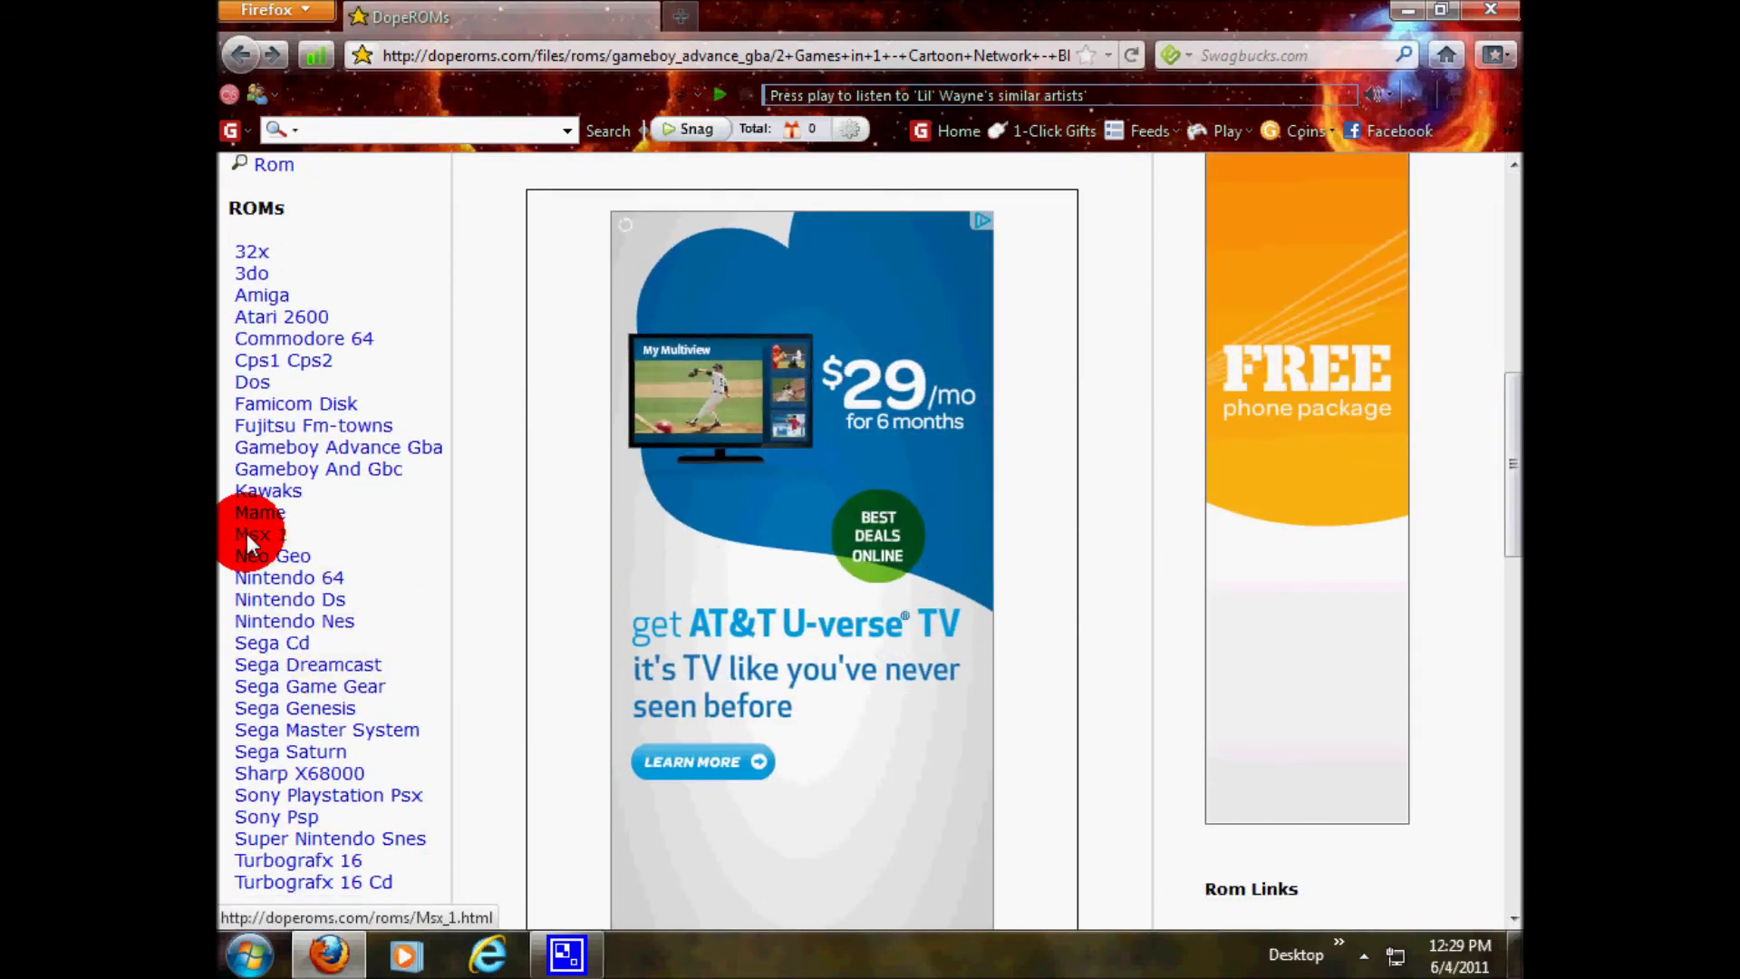
{"action": "left_click", "coordinate": [264, 578]}
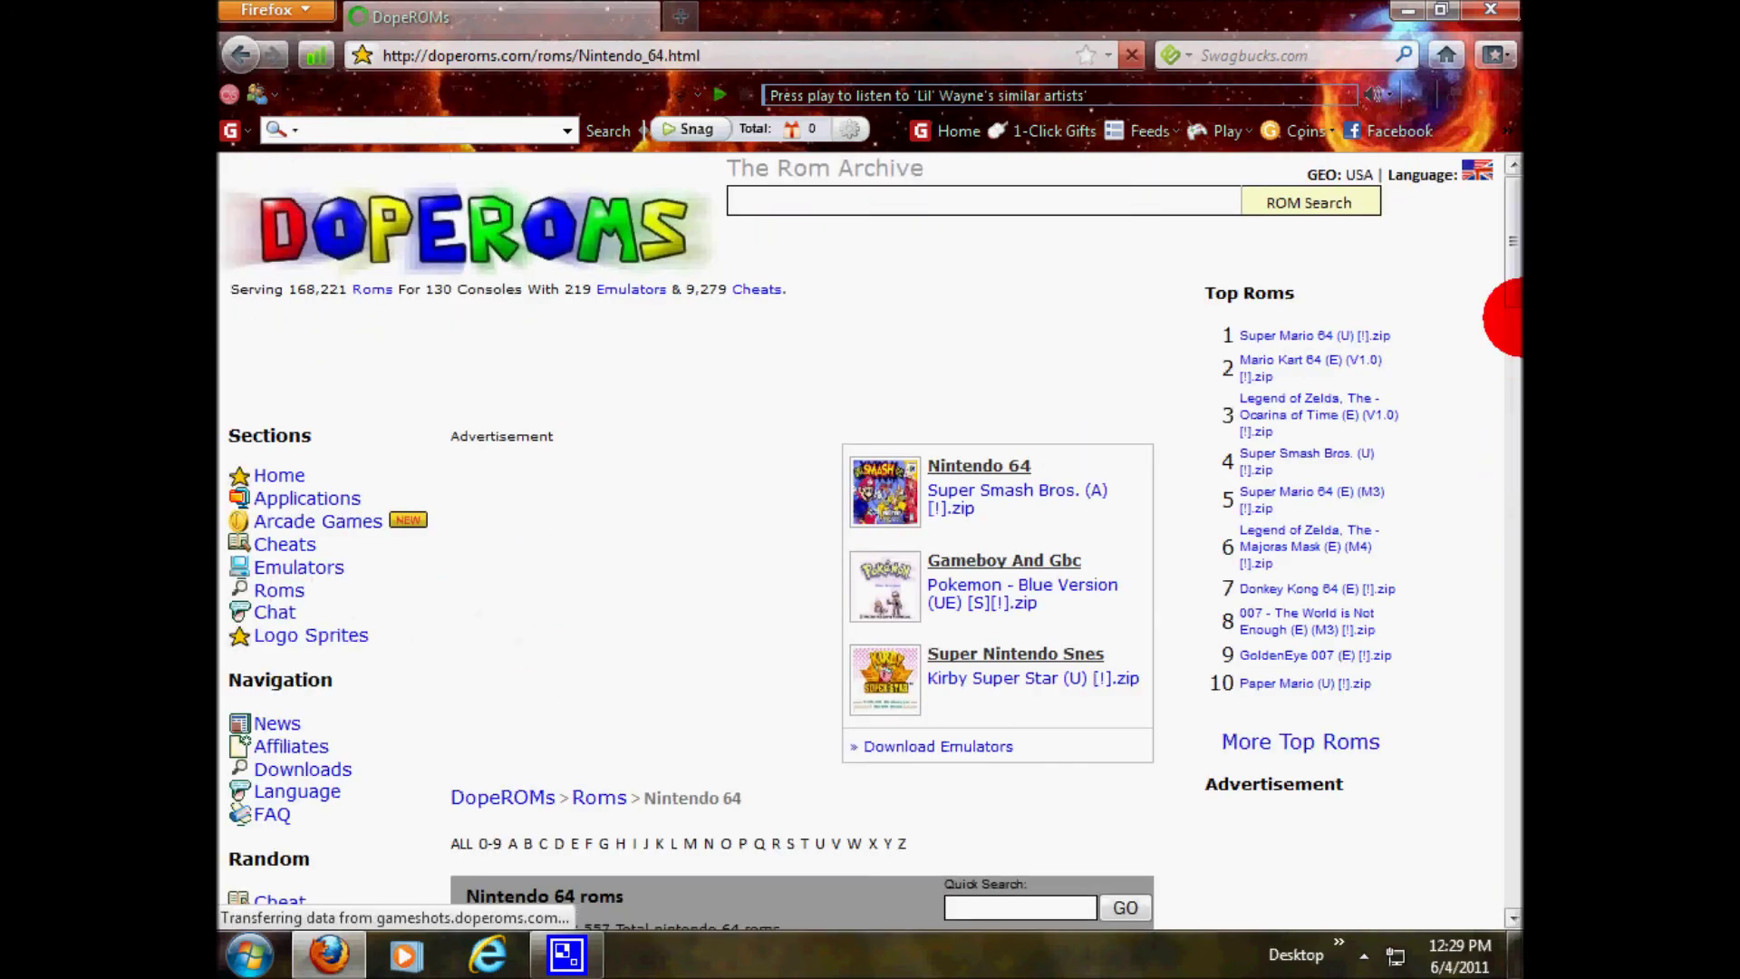
- Filter the Nintendo 64 ROMs to titles starting with S and go to page 4 of the listing
{"action": "left_click_drag", "start_coordinate": [1511, 263], "coordinate": [1511, 325]}
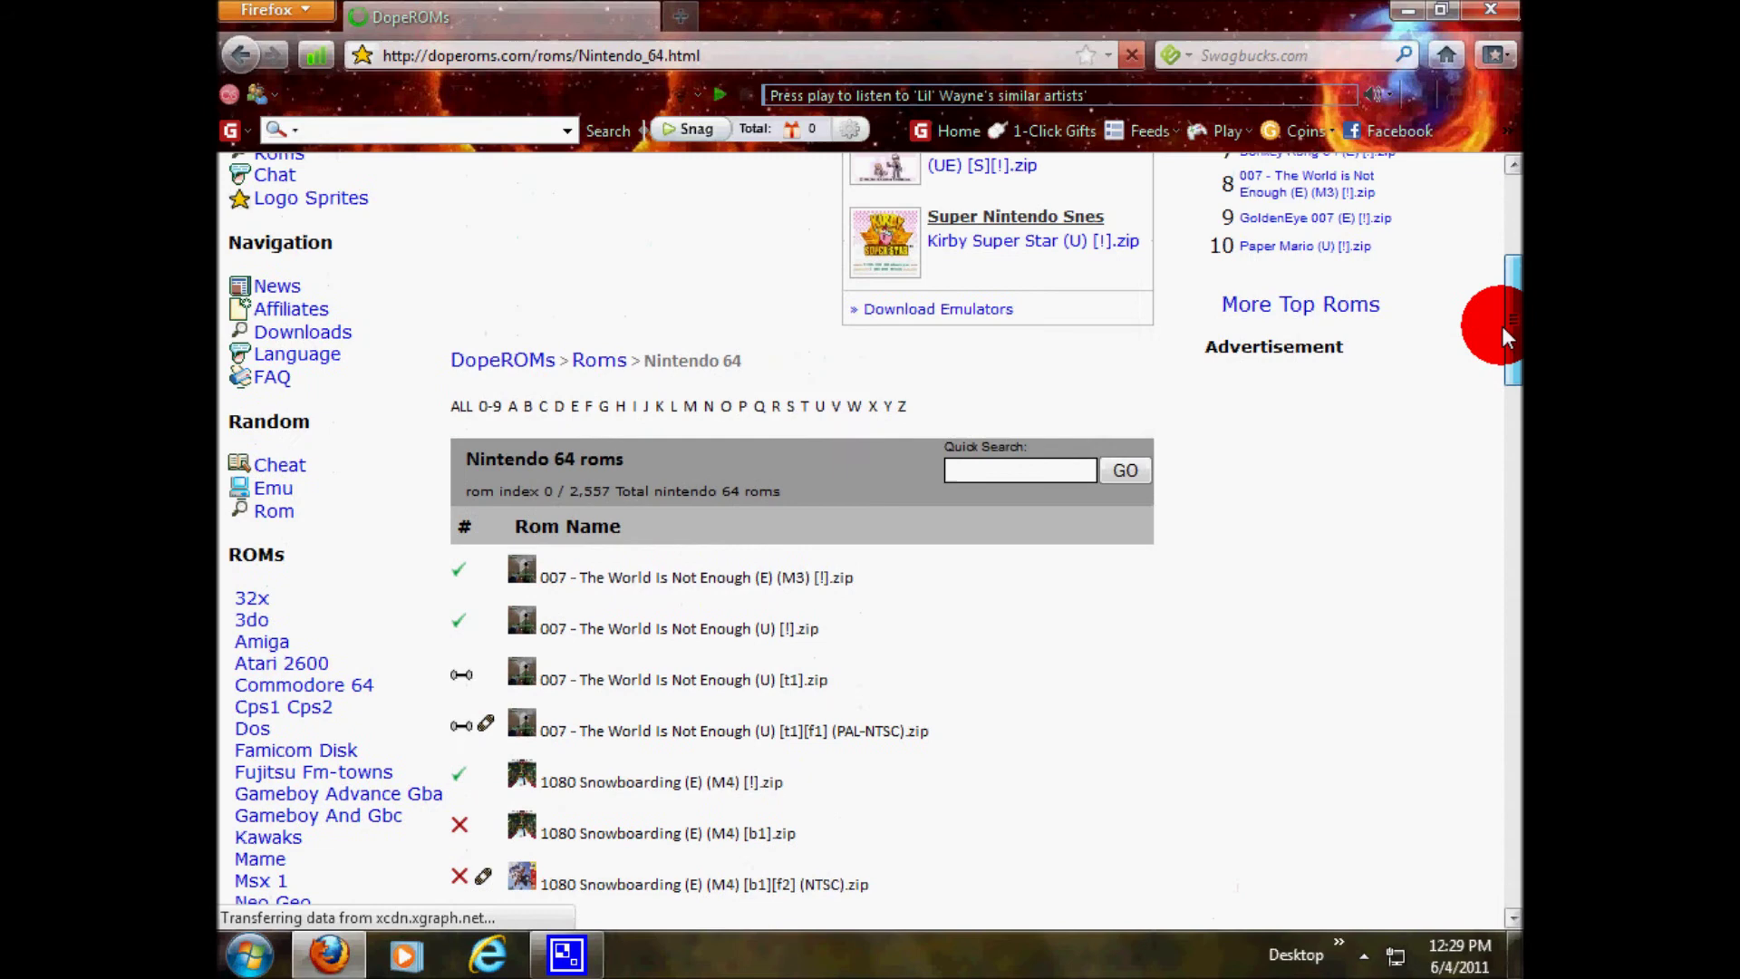
{"action": "left_click", "coordinate": [788, 407]}
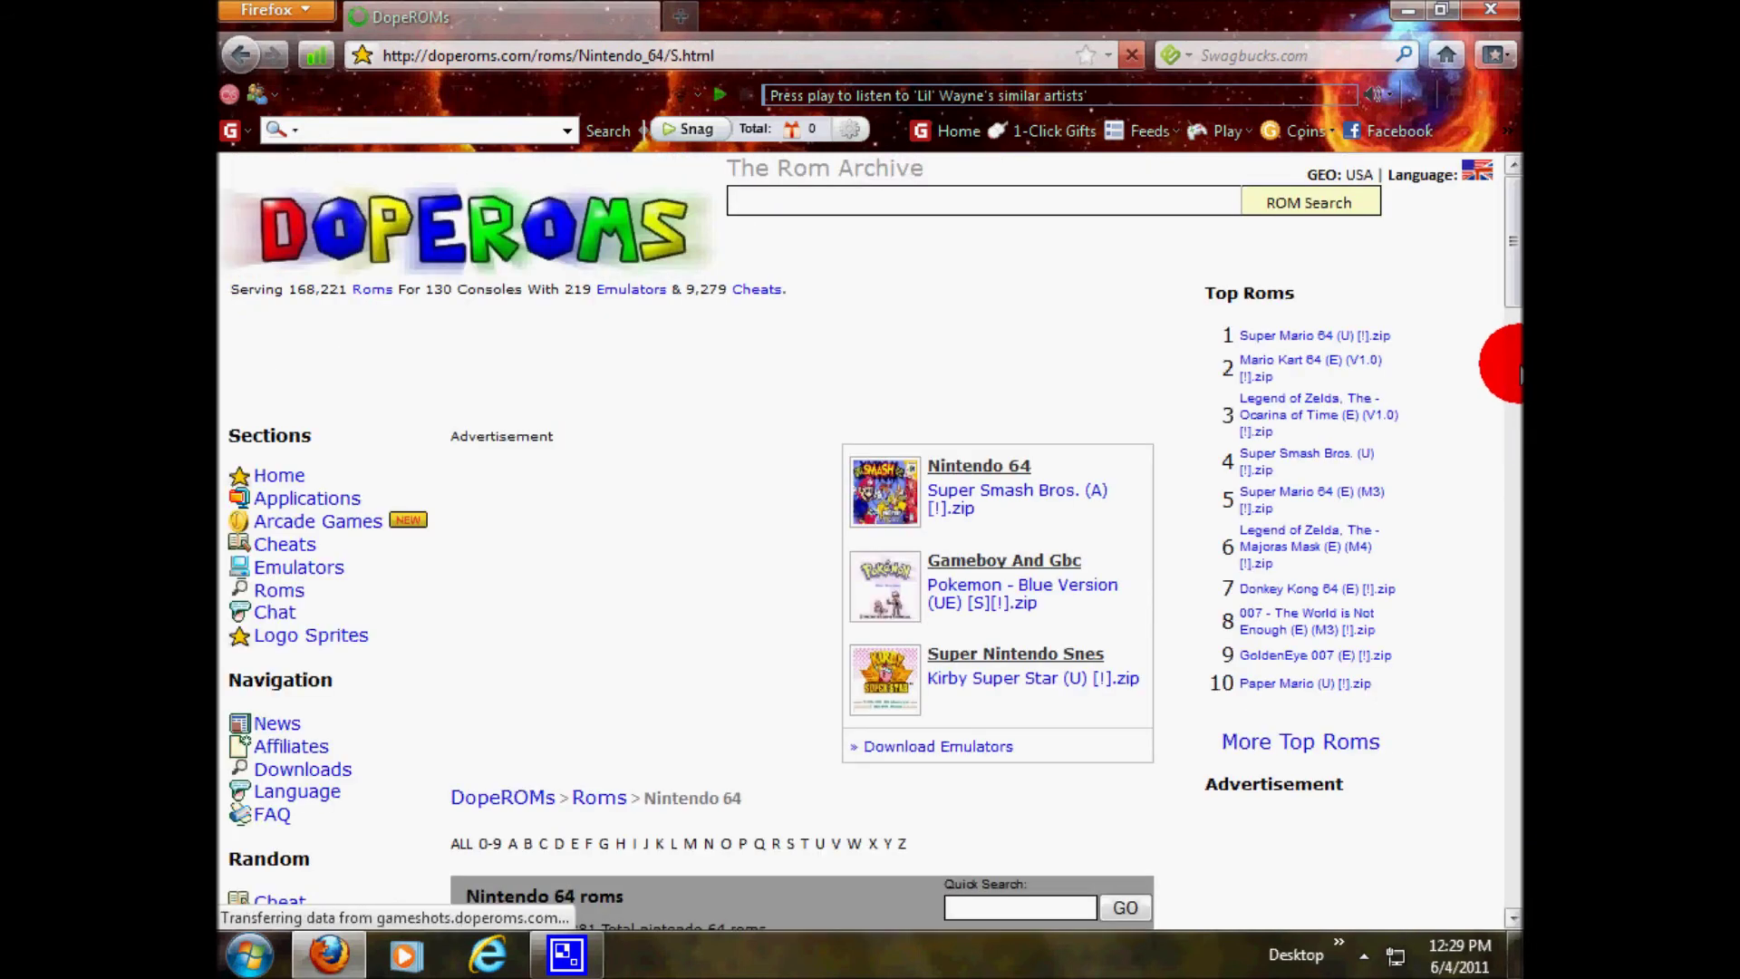
{"action": "left_click_drag", "start_coordinate": [1511, 362], "coordinate": [1508, 780]}
{"action": "left_click", "coordinate": [678, 819]}
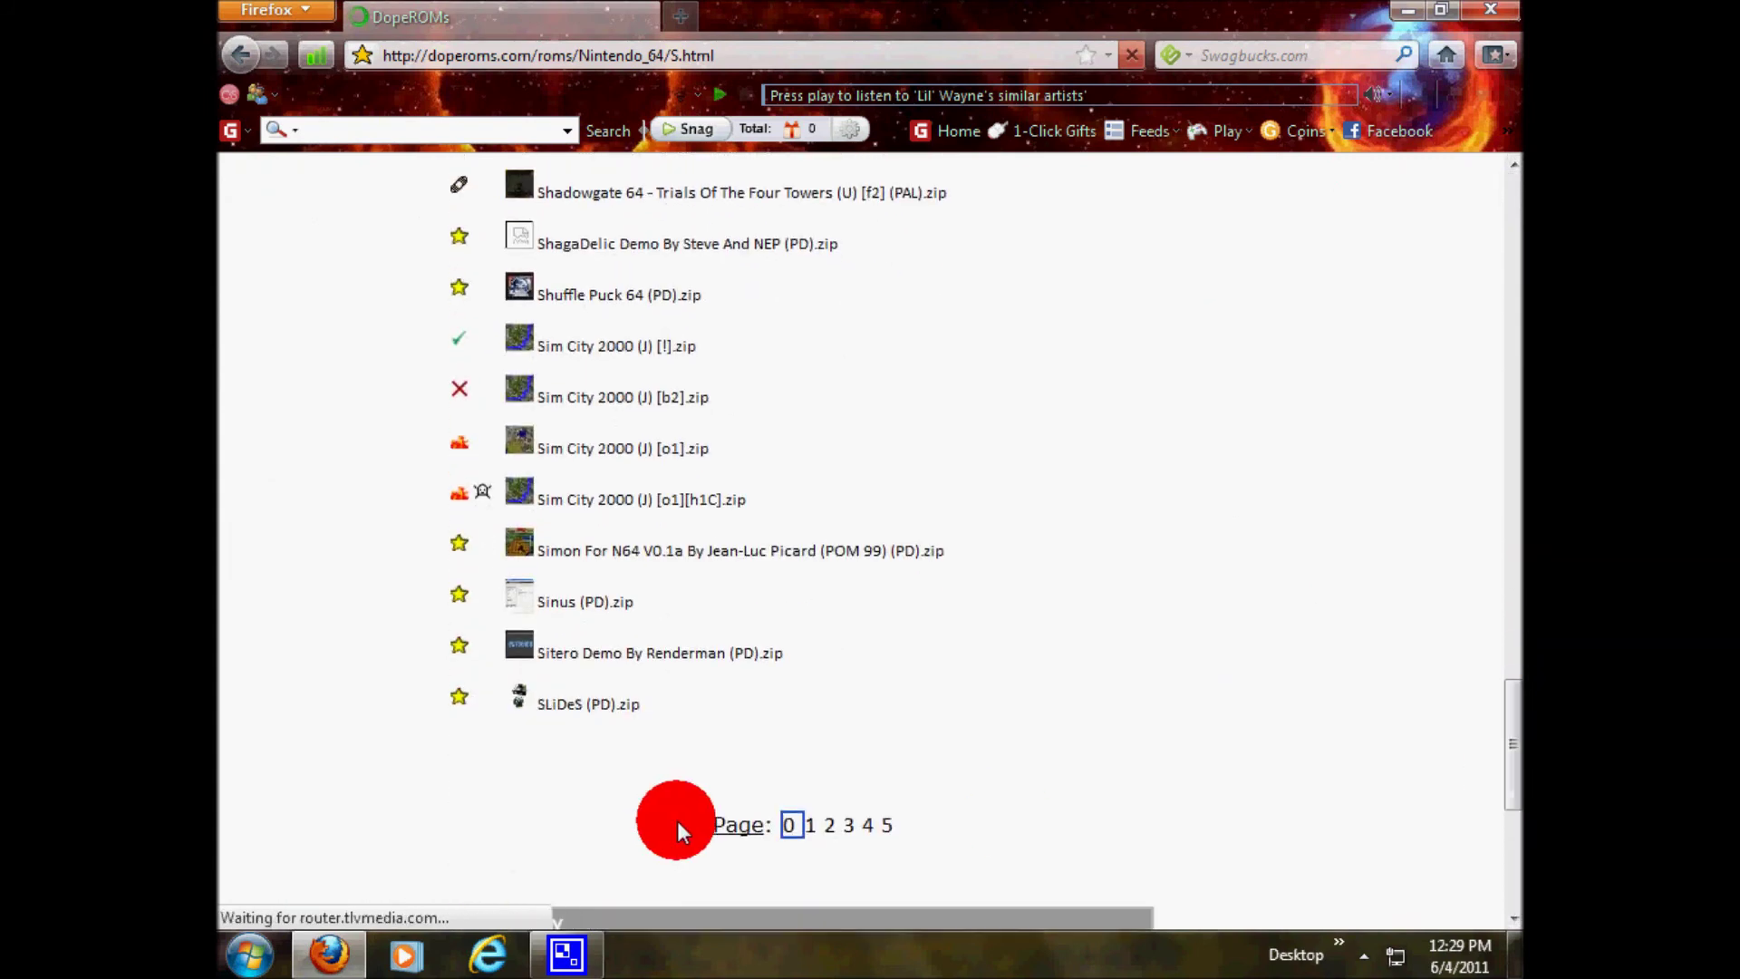
{"action": "left_click", "coordinate": [869, 822]}
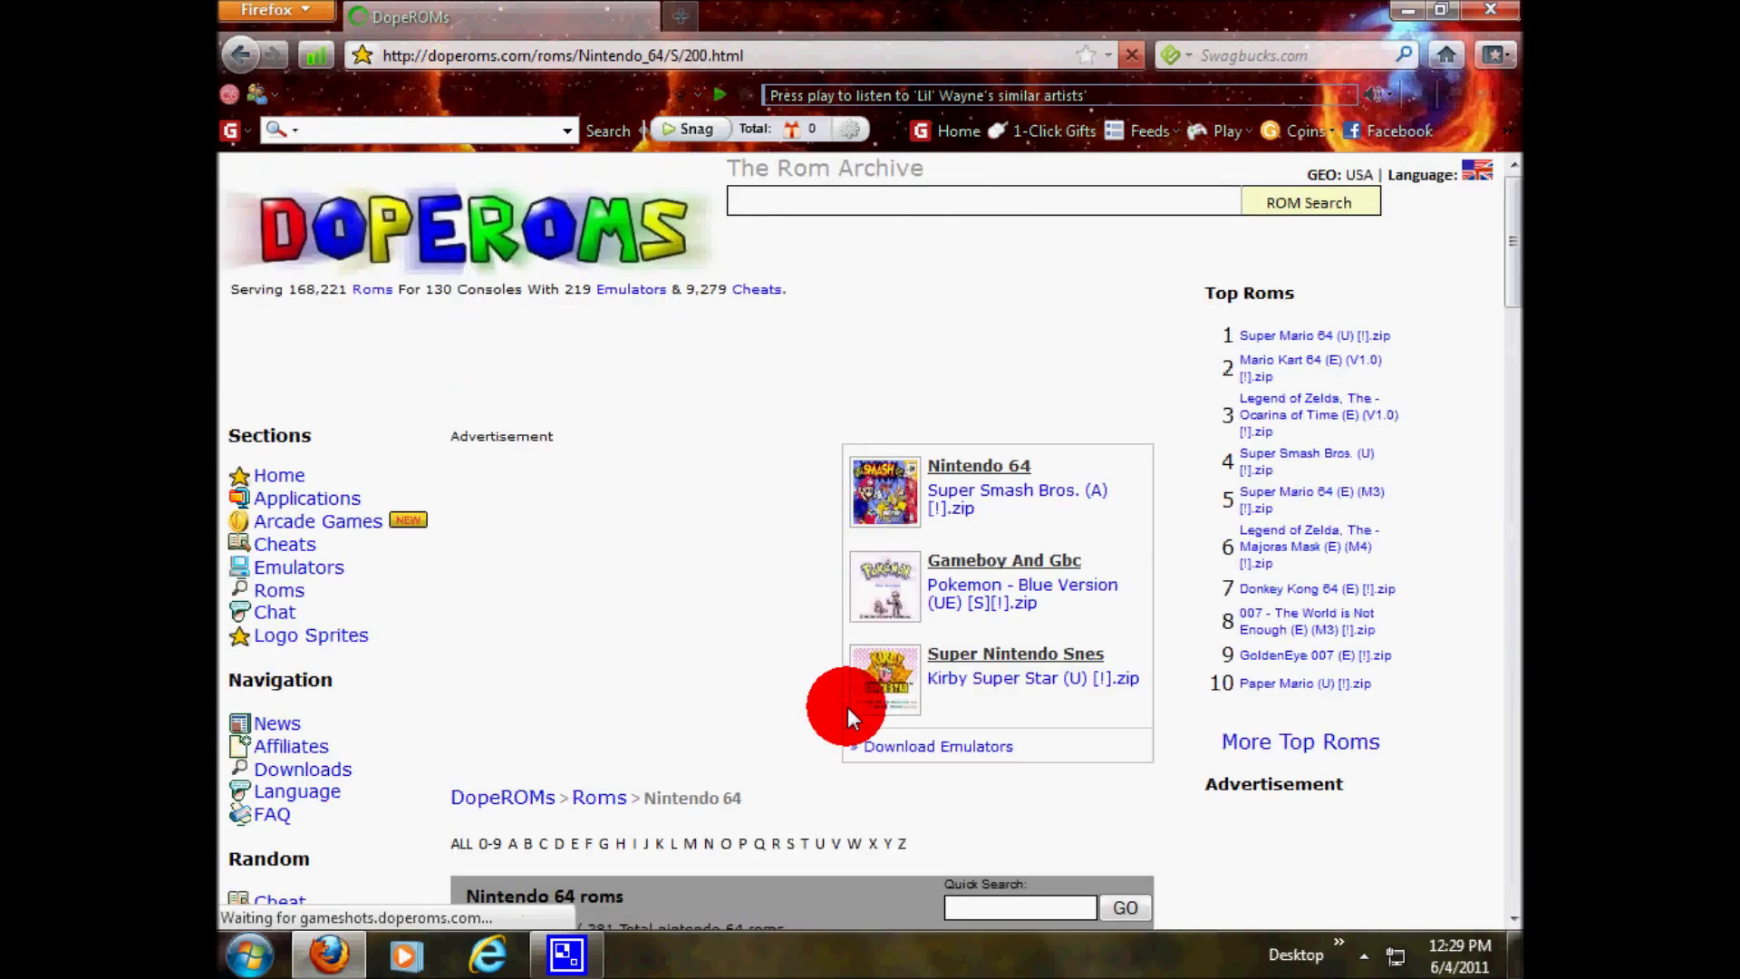
- Find the Super Smash Bros. entries and open the page for Super Smash Bros. (E) (M3) [!].zip
{"action": "left_click_drag", "start_coordinate": [1512, 240], "coordinate": [611, 680]}
{"action": "mouse_move", "coordinate": [611, 678]}
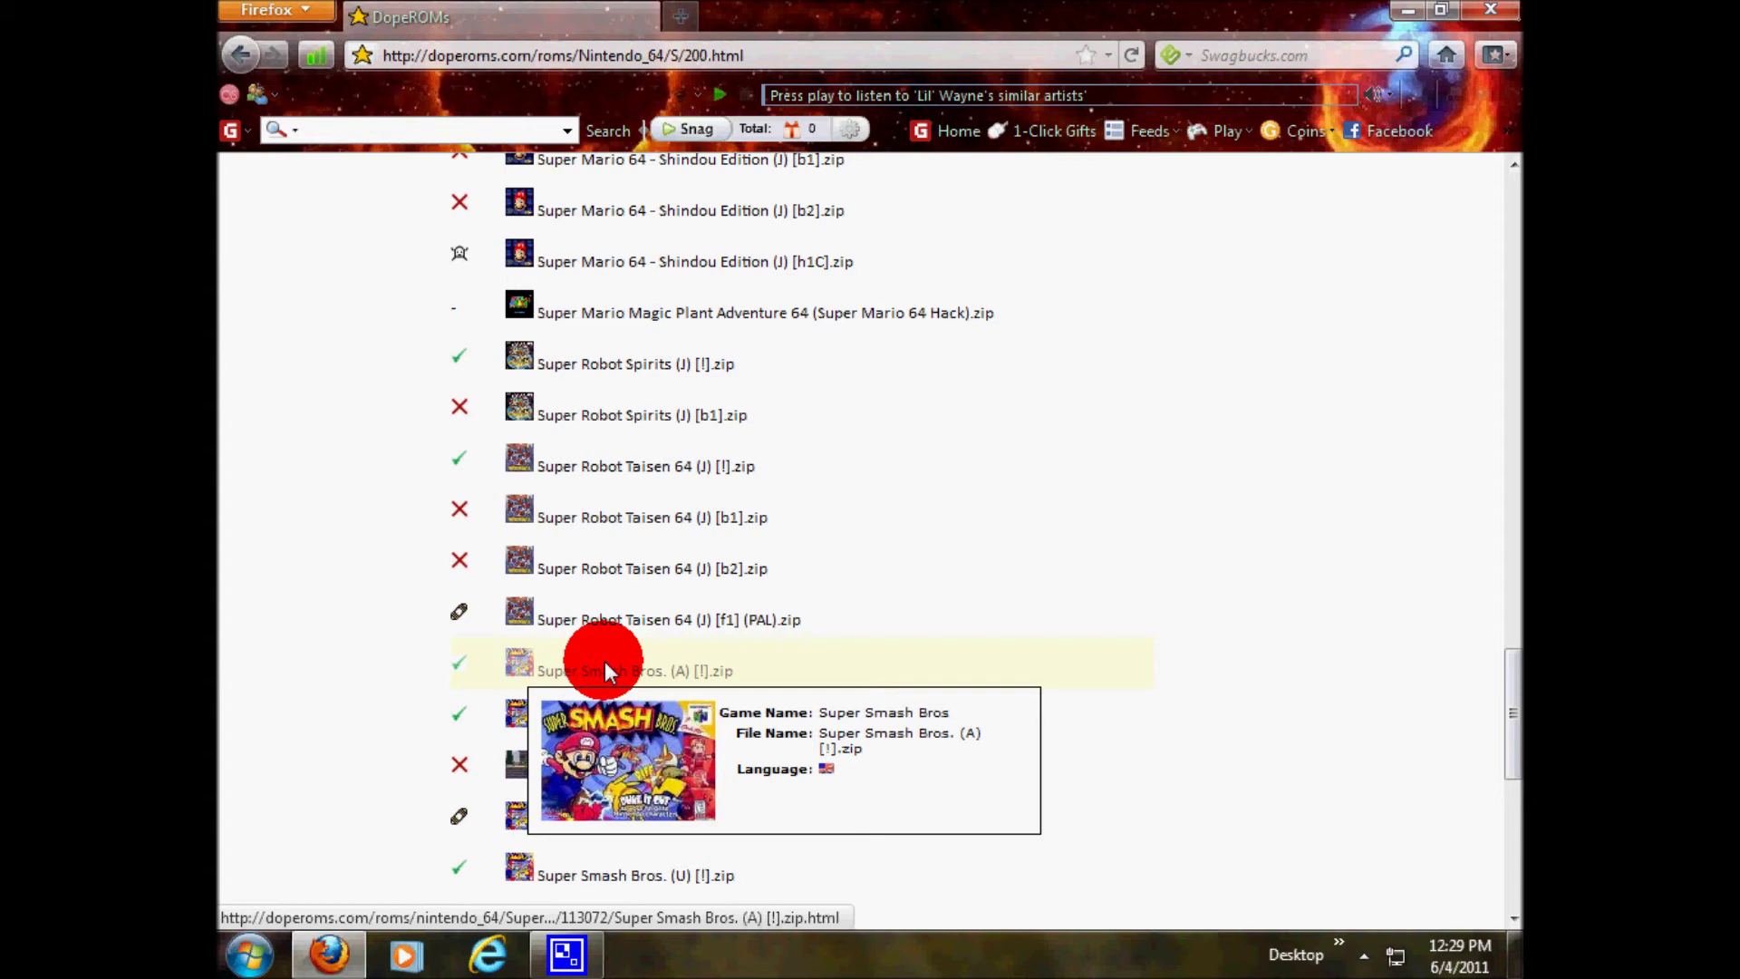
{"action": "left_click", "coordinate": [606, 660]}
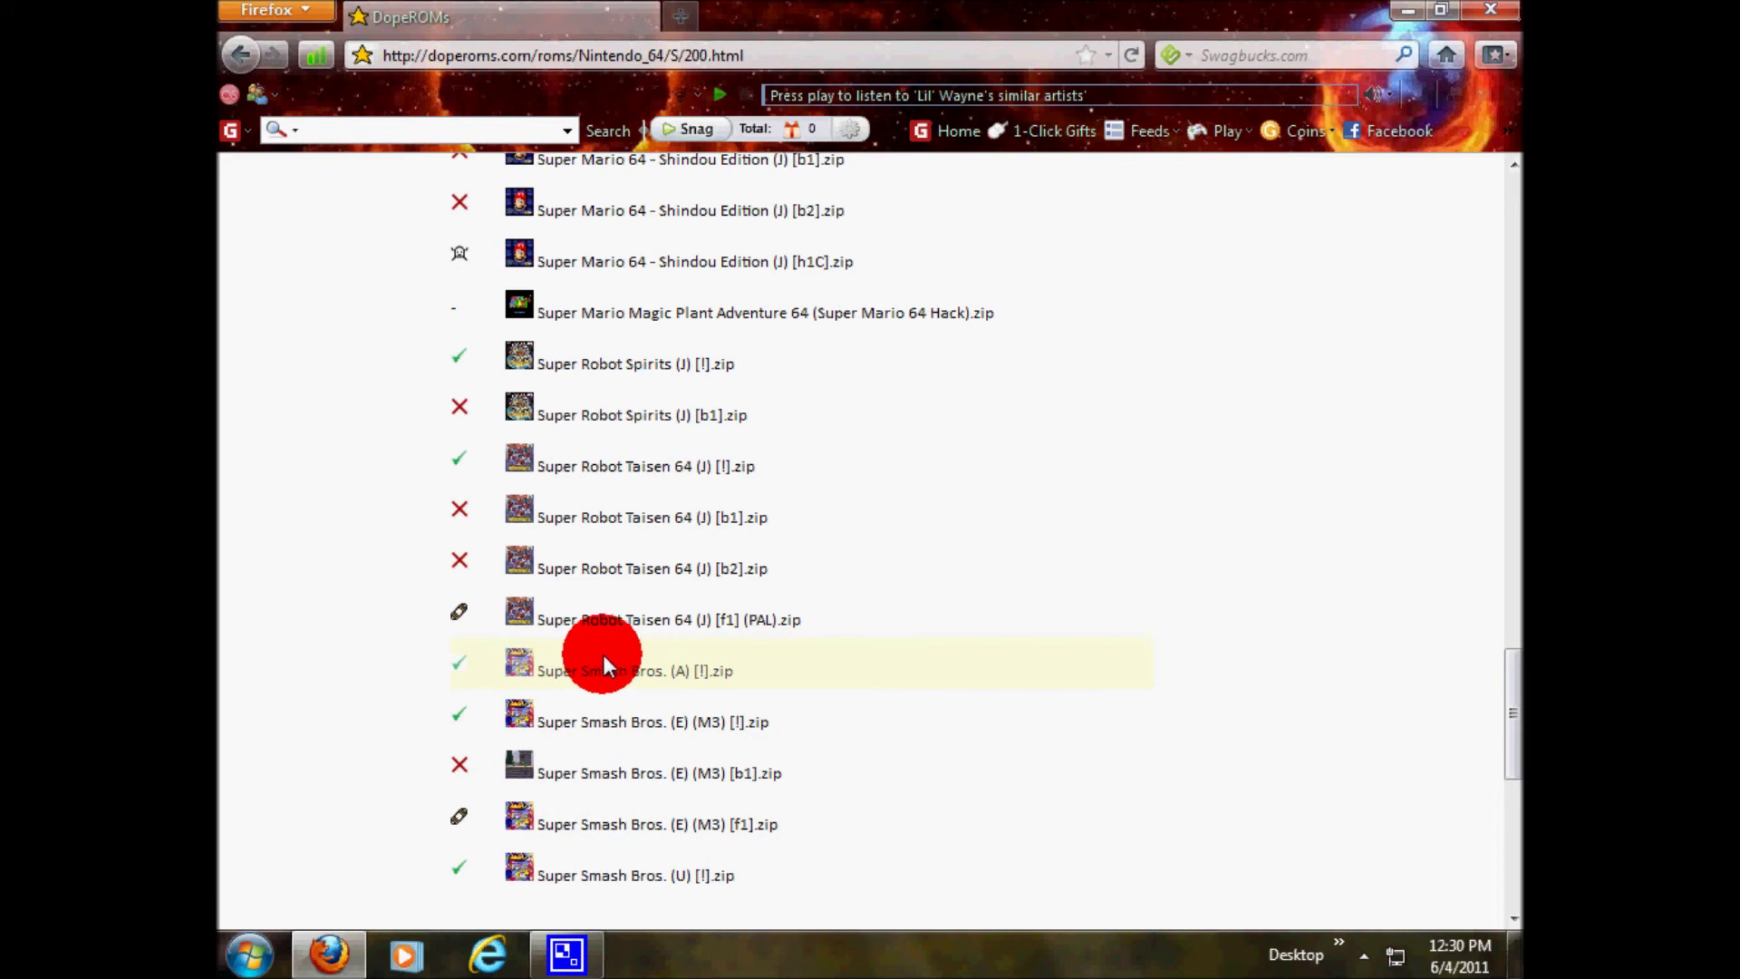
{"action": "mouse_move", "coordinate": [605, 716]}
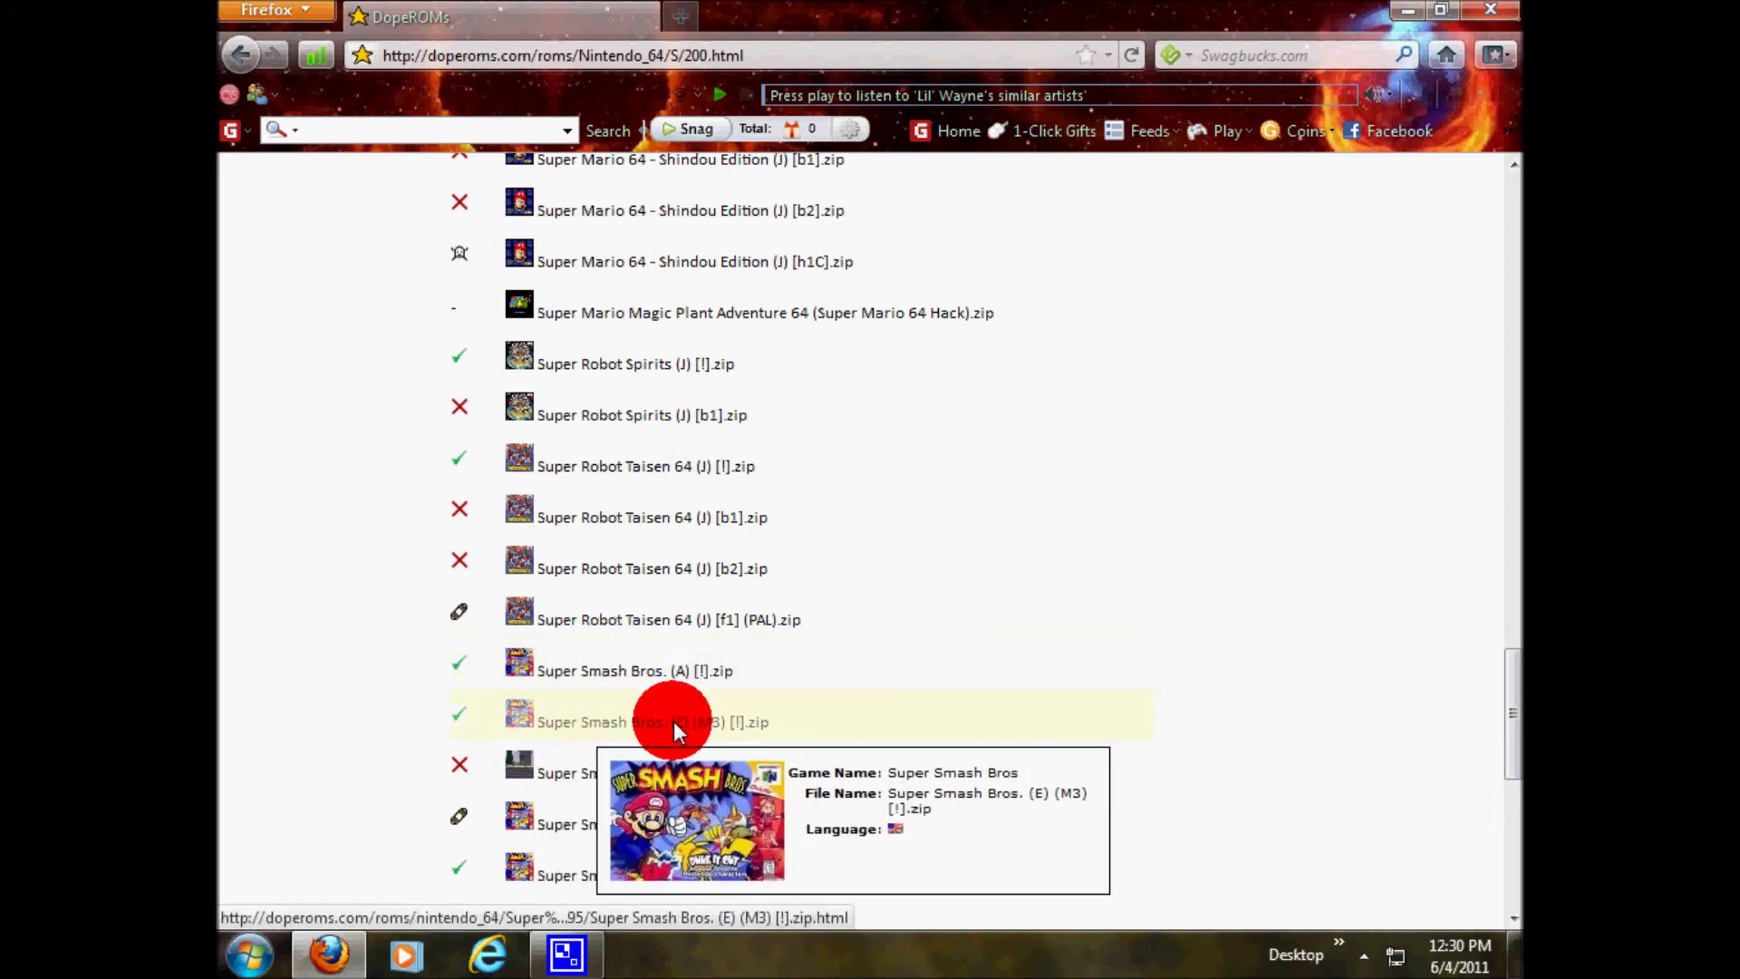
{"action": "mouse_move", "coordinate": [677, 670]}
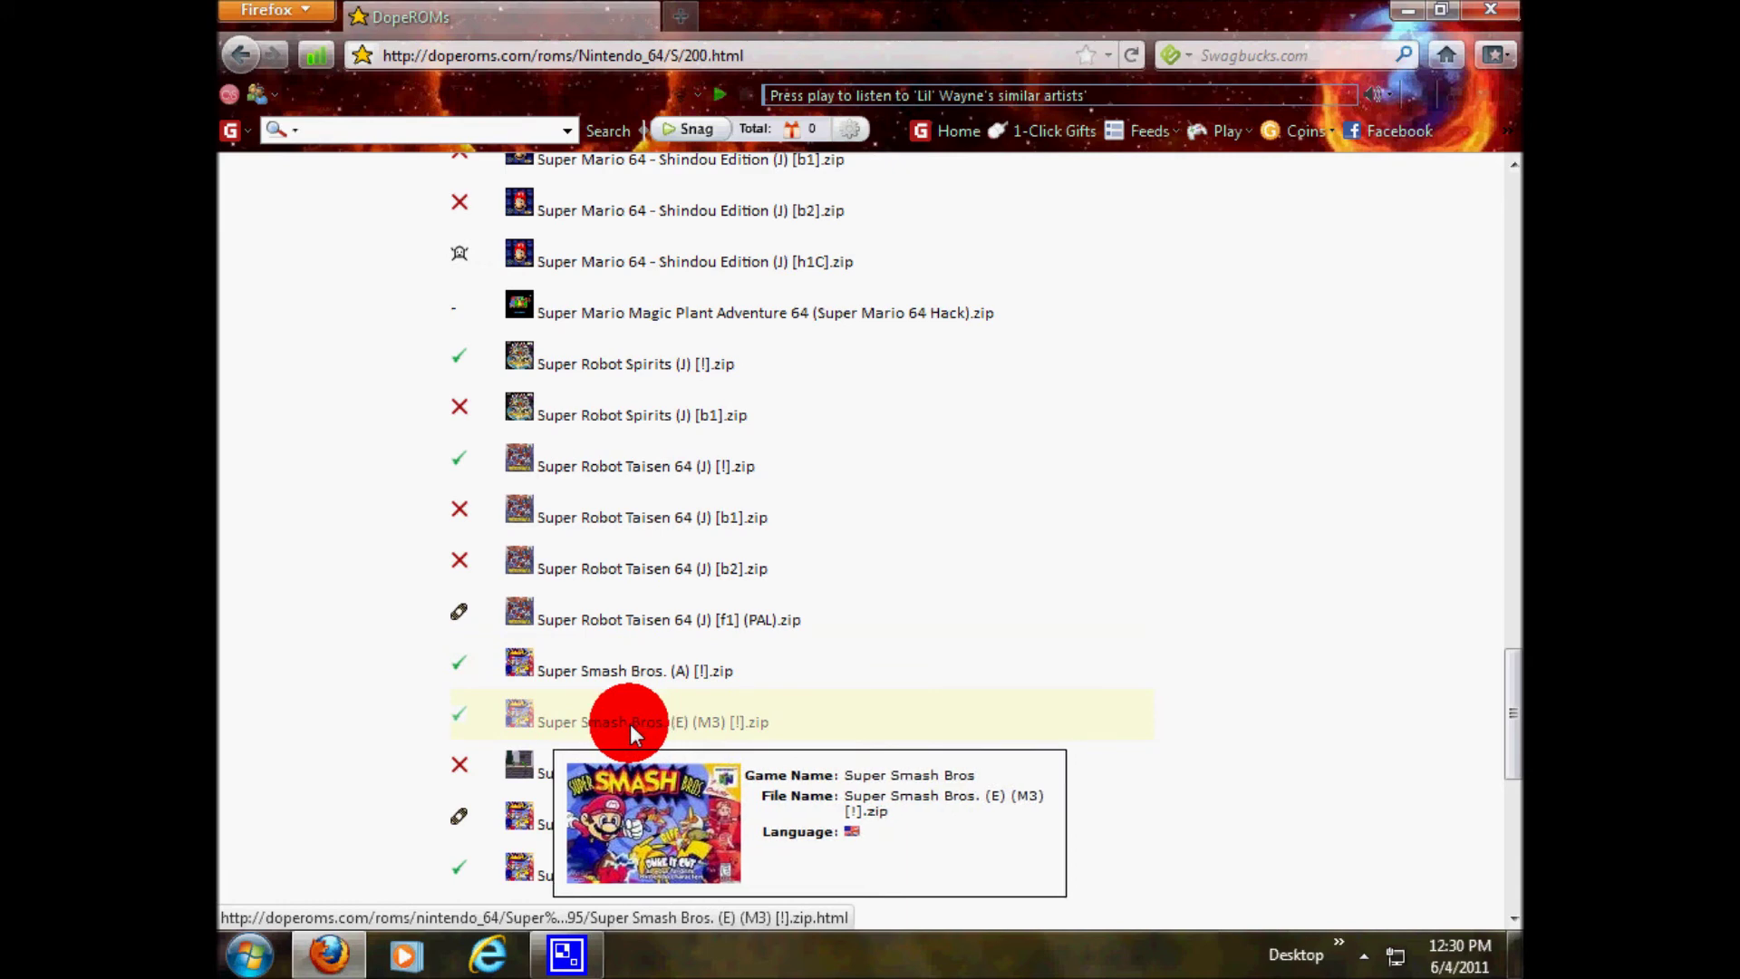
{"action": "left_click", "coordinate": [630, 722]}
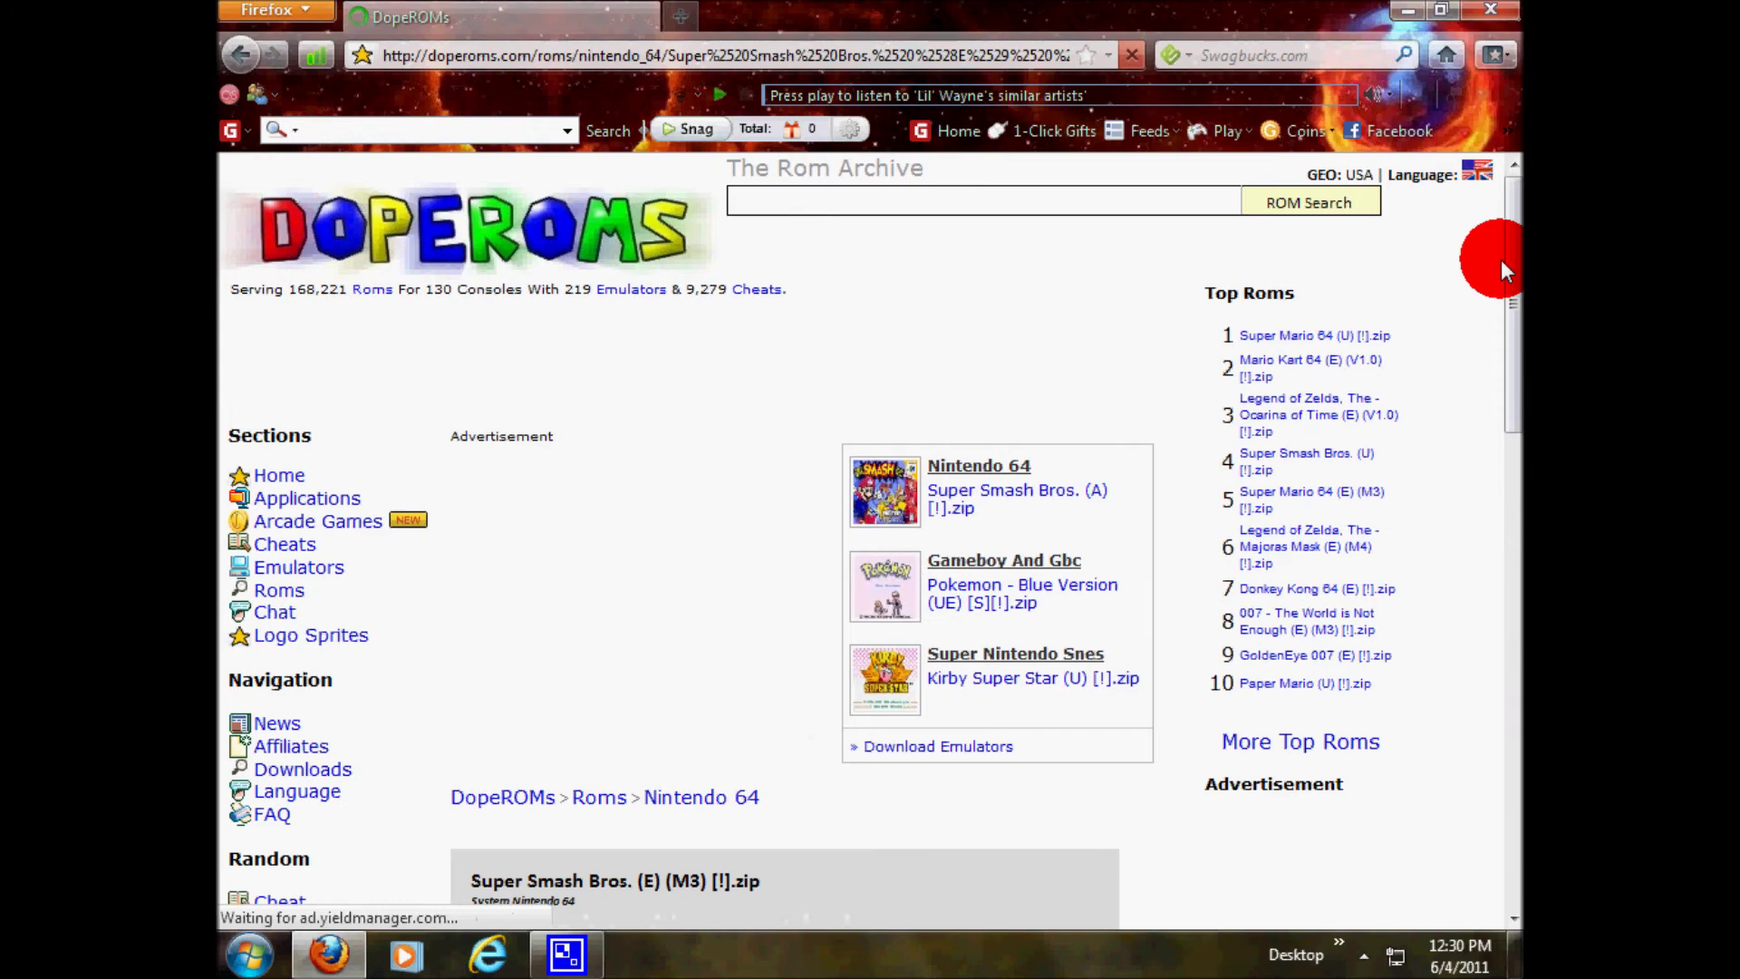
- Download Super Smash Bros. (E) (M3) [!].zip and have it opened with WinRAR.ZIP (default)
{"action": "left_click_drag", "start_coordinate": [1503, 263], "coordinate": [1514, 518]}
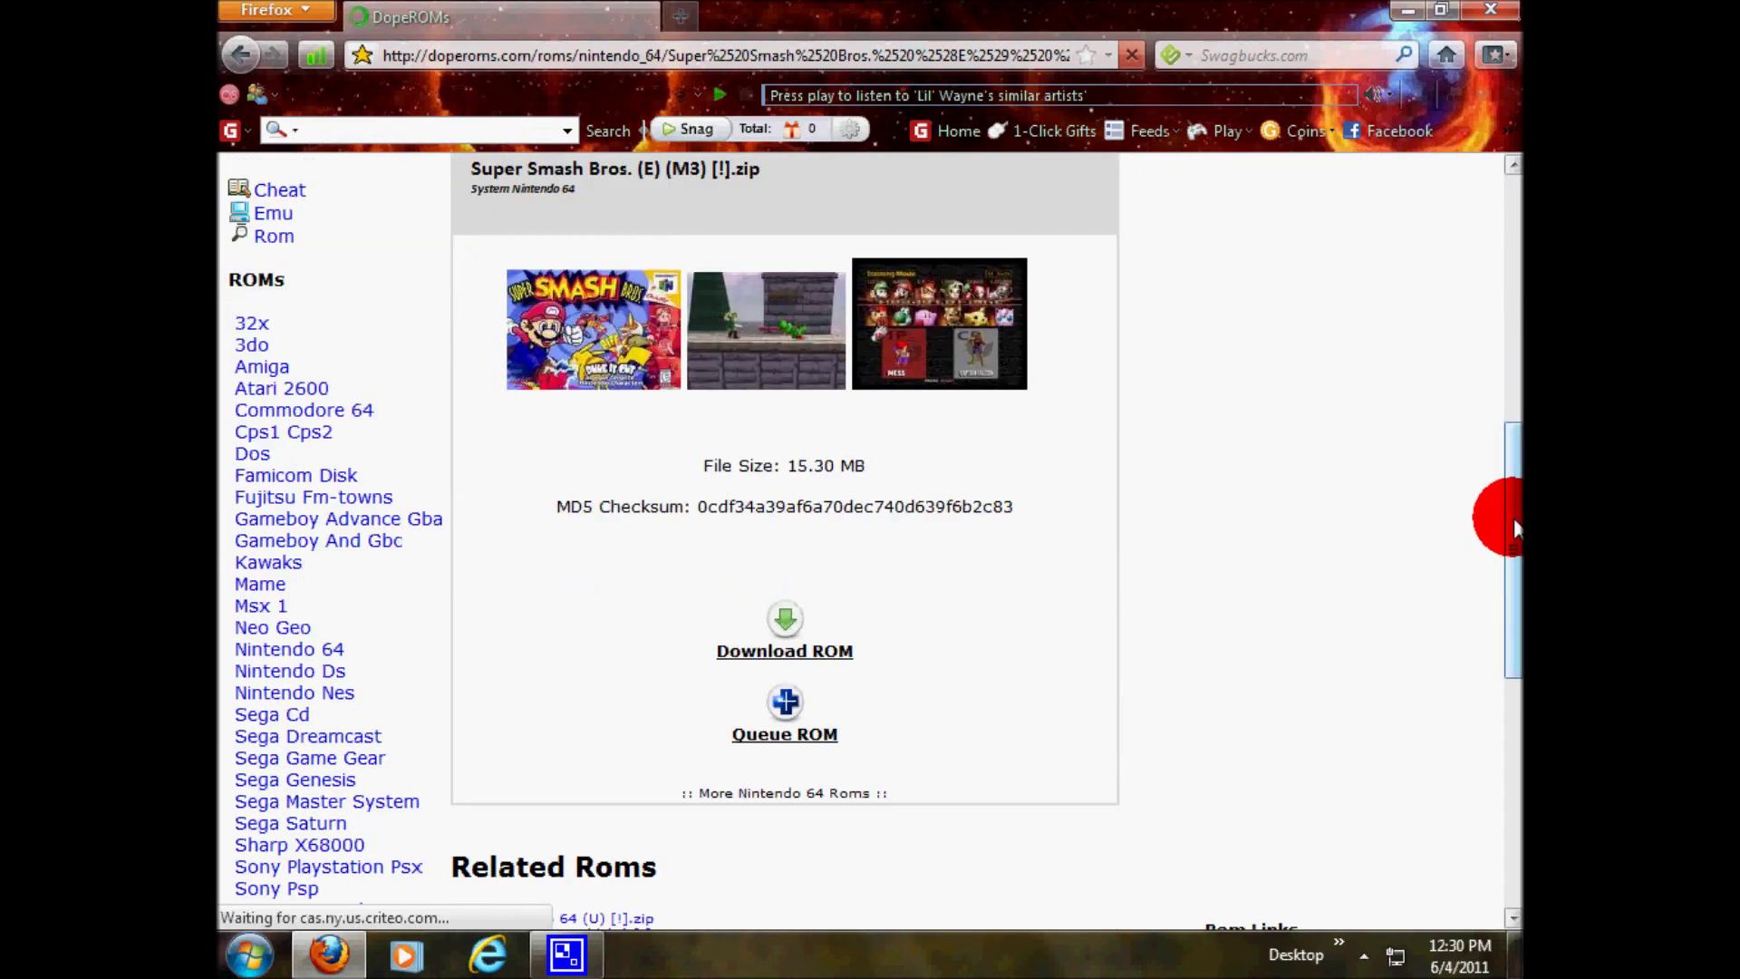
{"action": "left_click", "coordinate": [780, 620]}
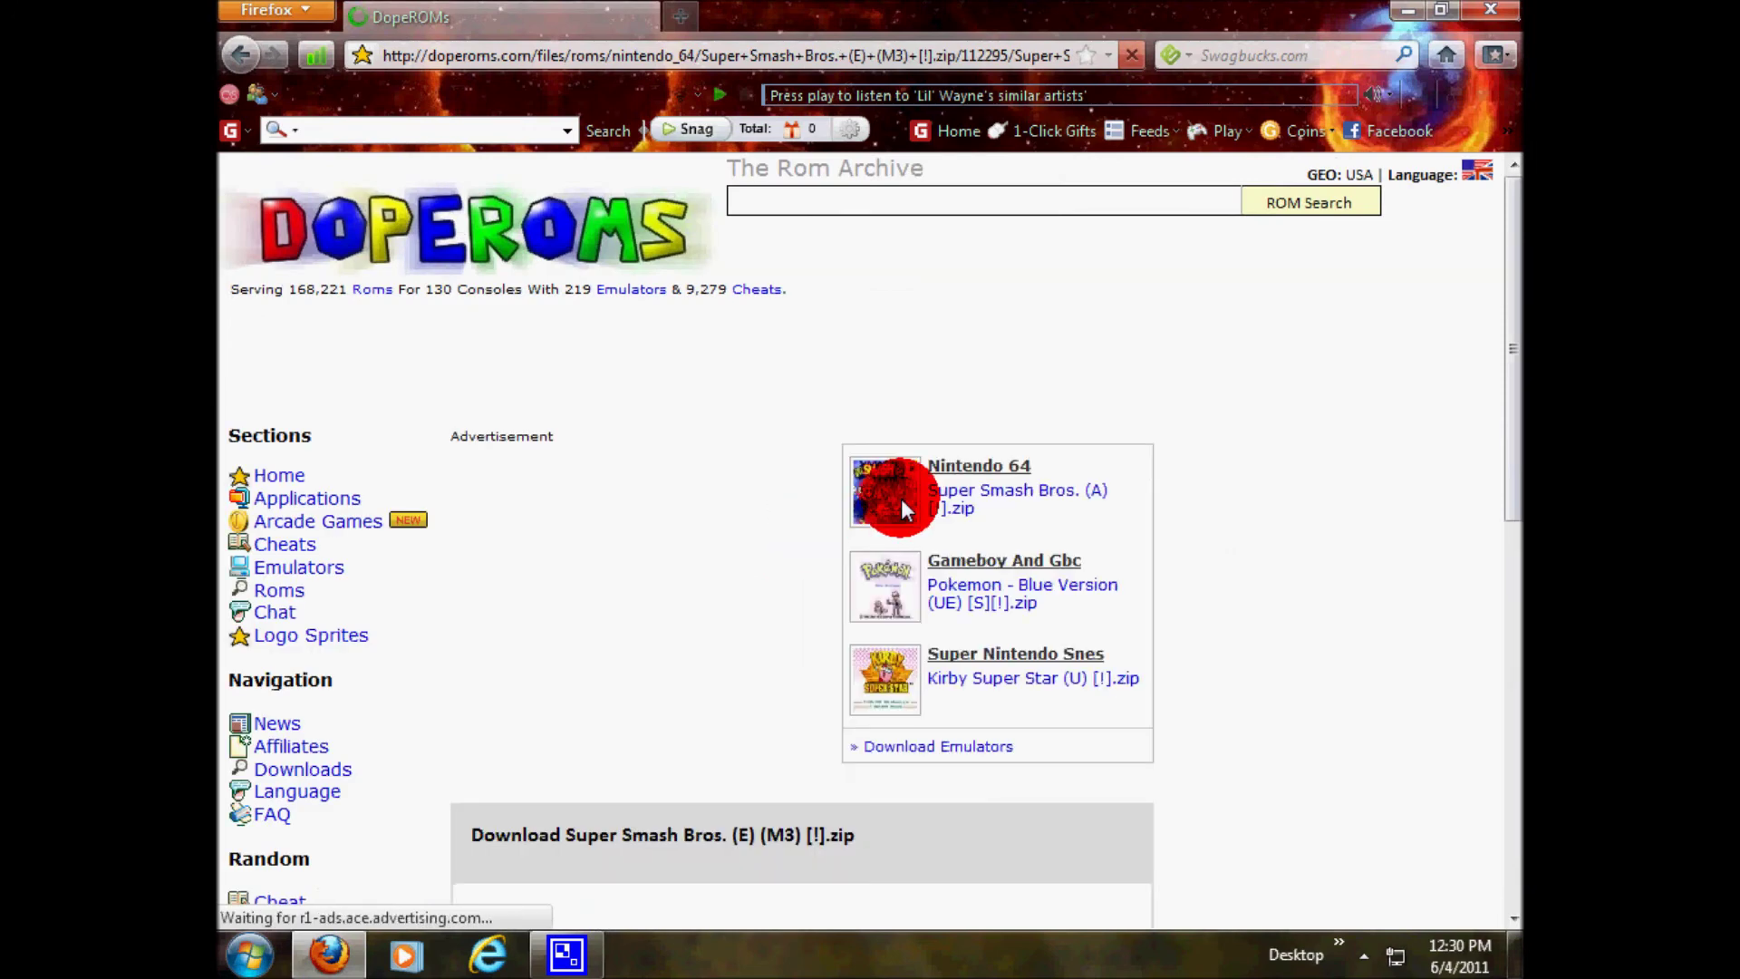
{"action": "left_click_drag", "start_coordinate": [1510, 253], "coordinate": [1509, 633]}
{"action": "left_click", "coordinate": [645, 616]}
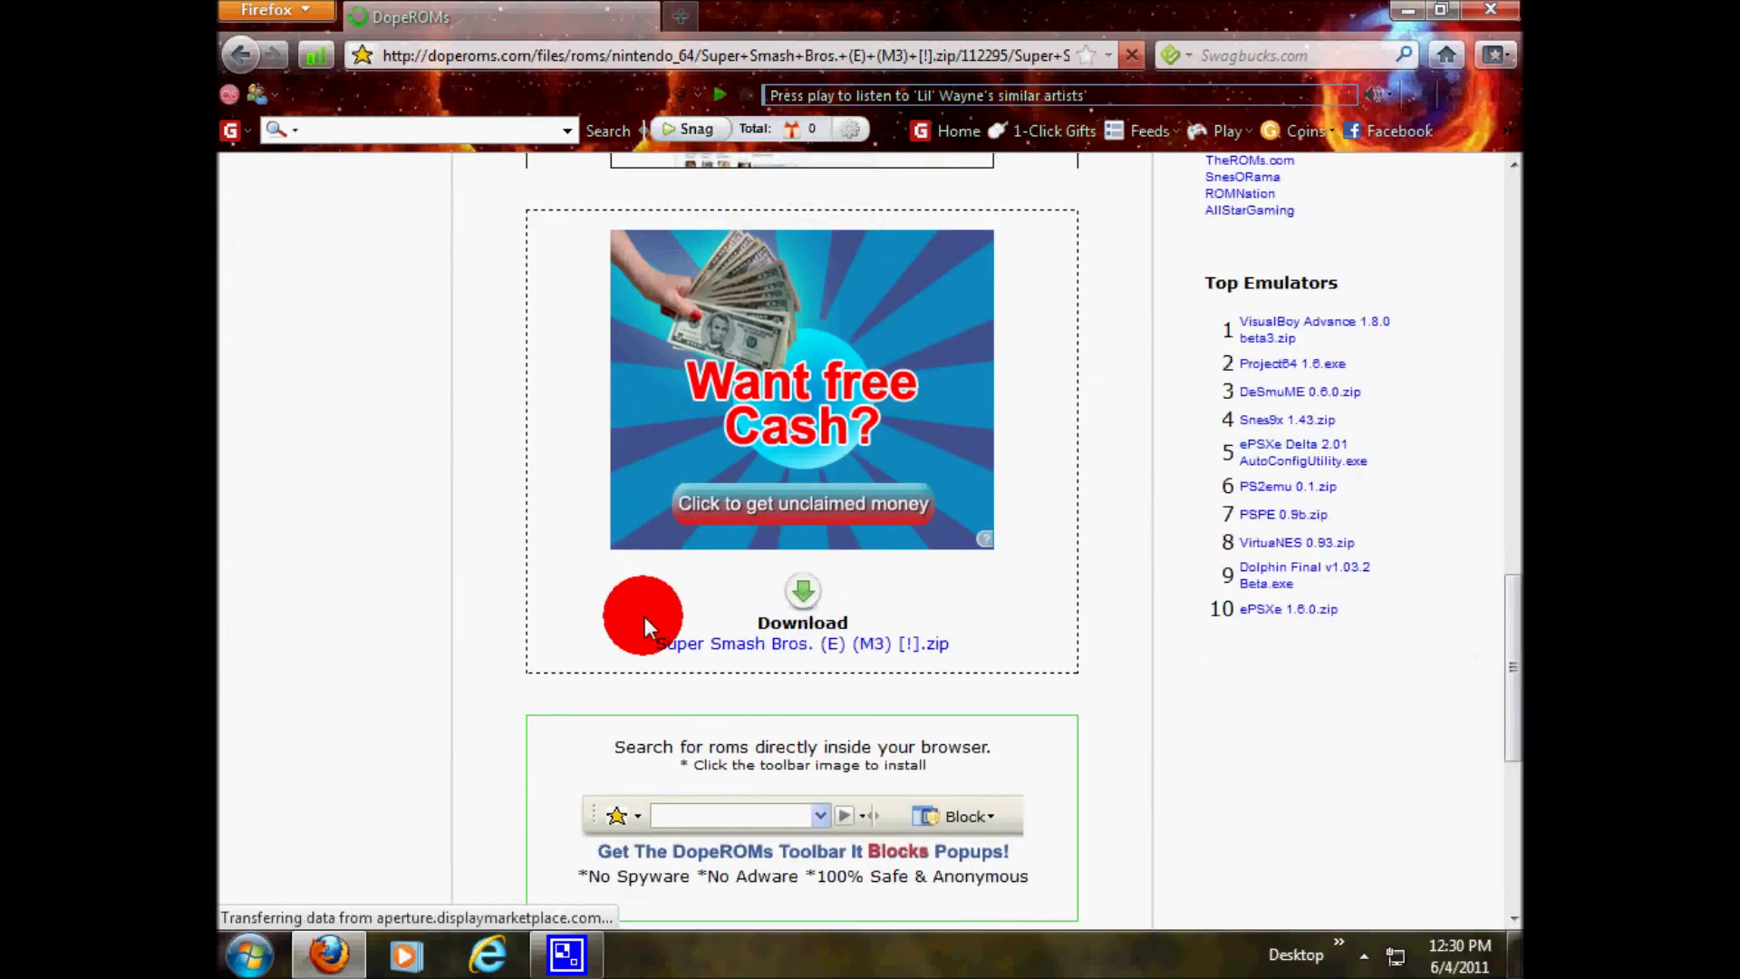
{"action": "left_click", "coordinate": [801, 589]}
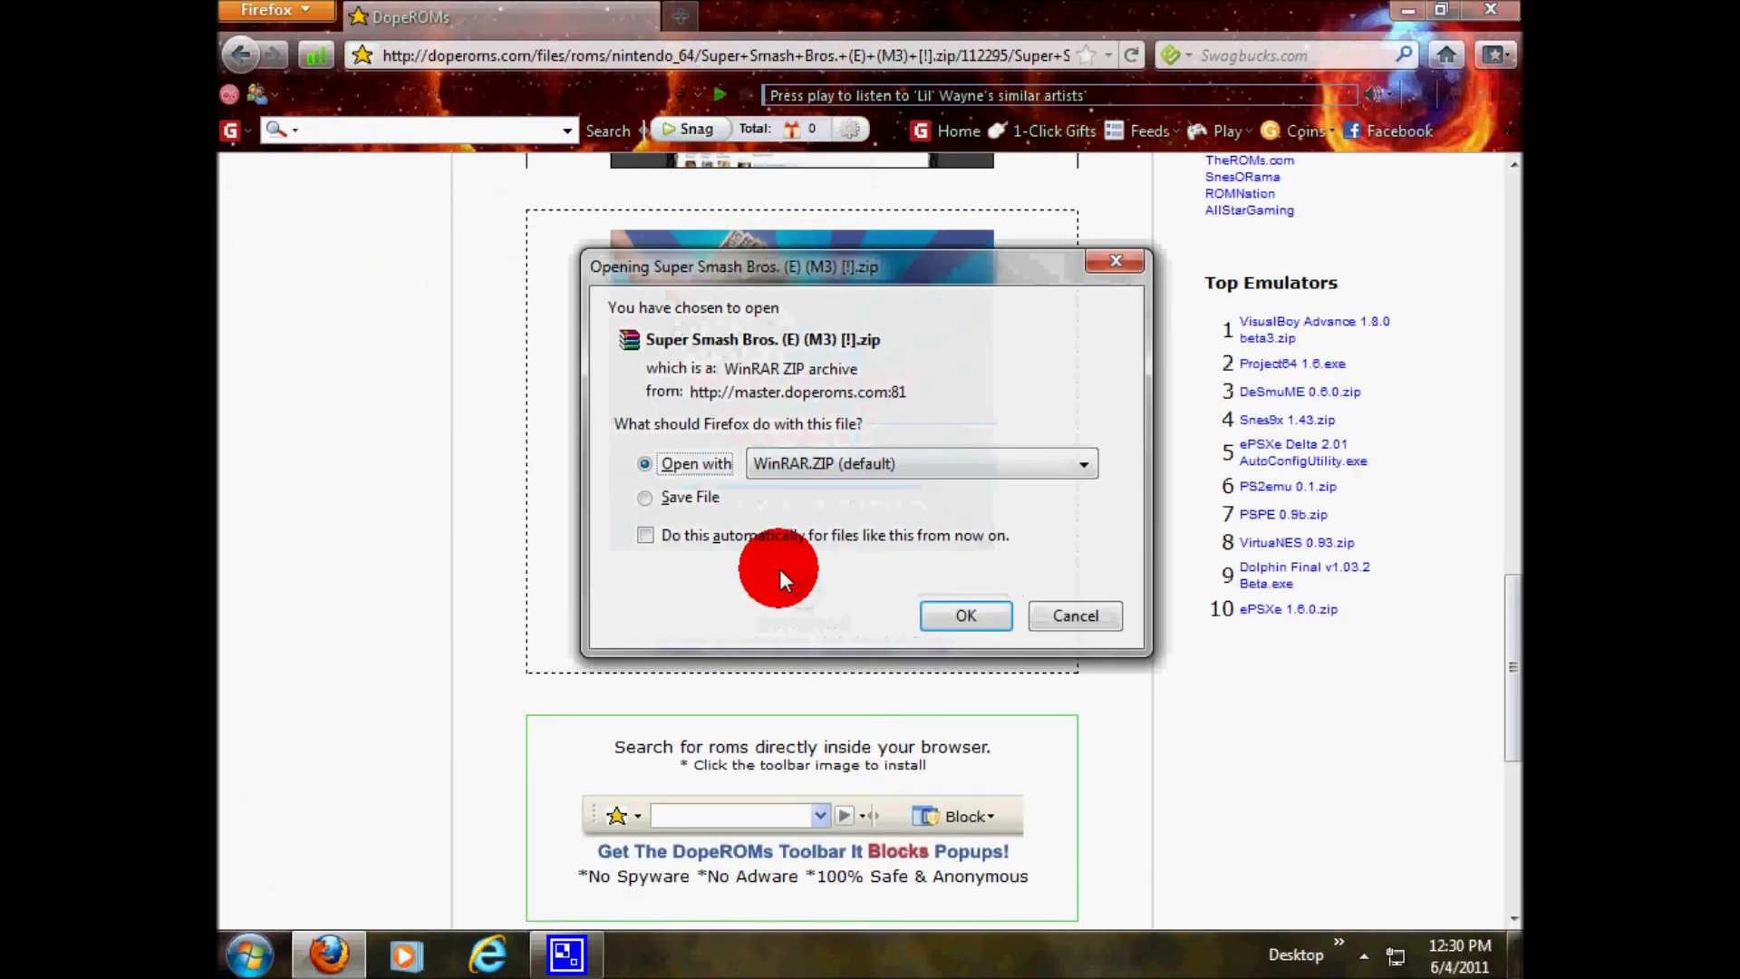
{"action": "left_click", "coordinate": [953, 620]}
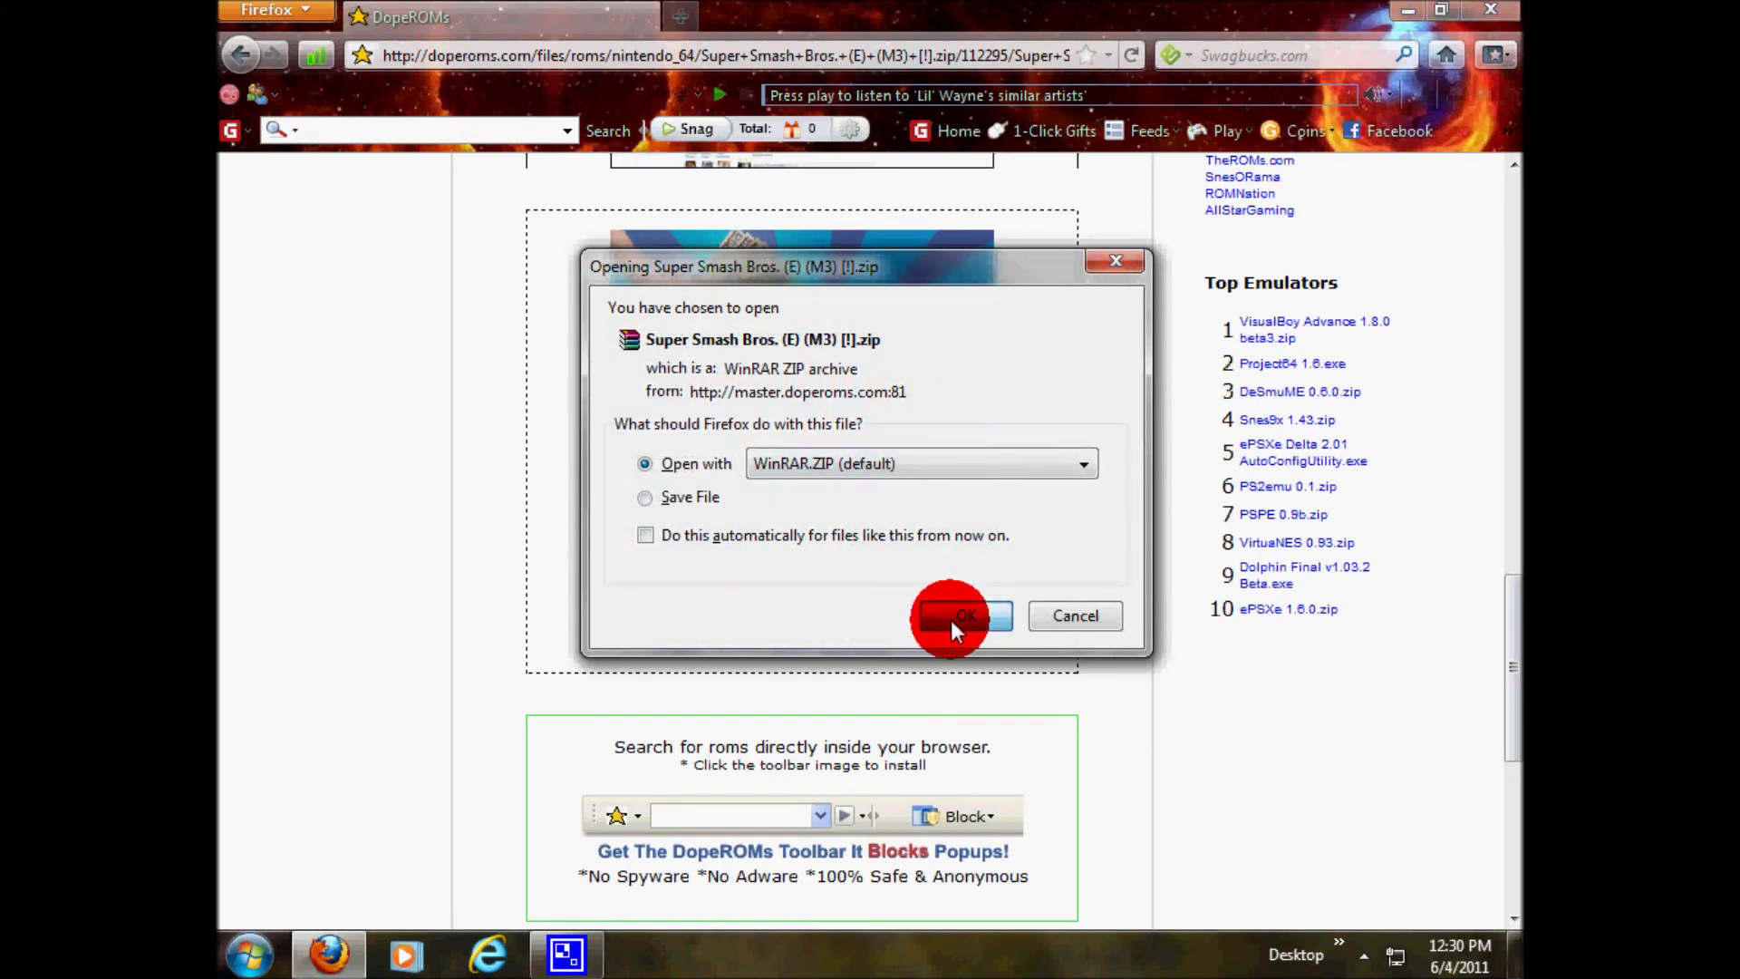
- Minimize Firefox, dismiss WinRAR's license reminder, and extract the Super Smash Bros. Z64 file into the desktop's Gba folder
{"action": "left_click", "coordinate": [1401, 9]}
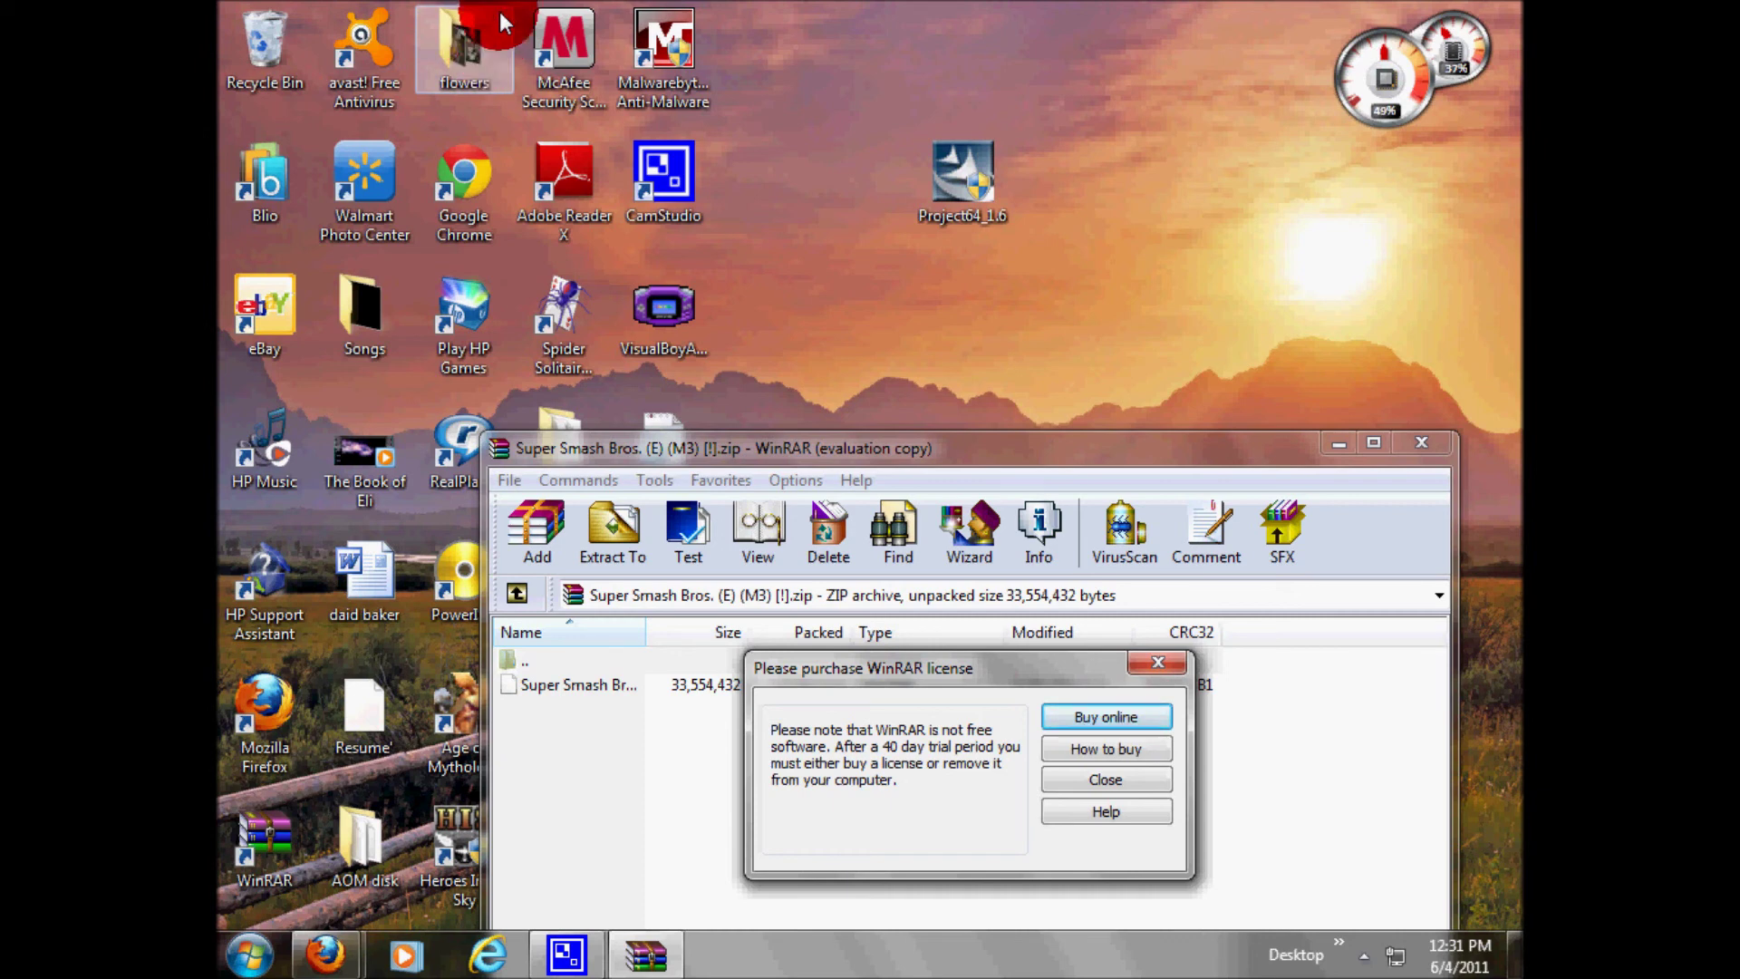
{"action": "left_click", "coordinate": [1045, 780]}
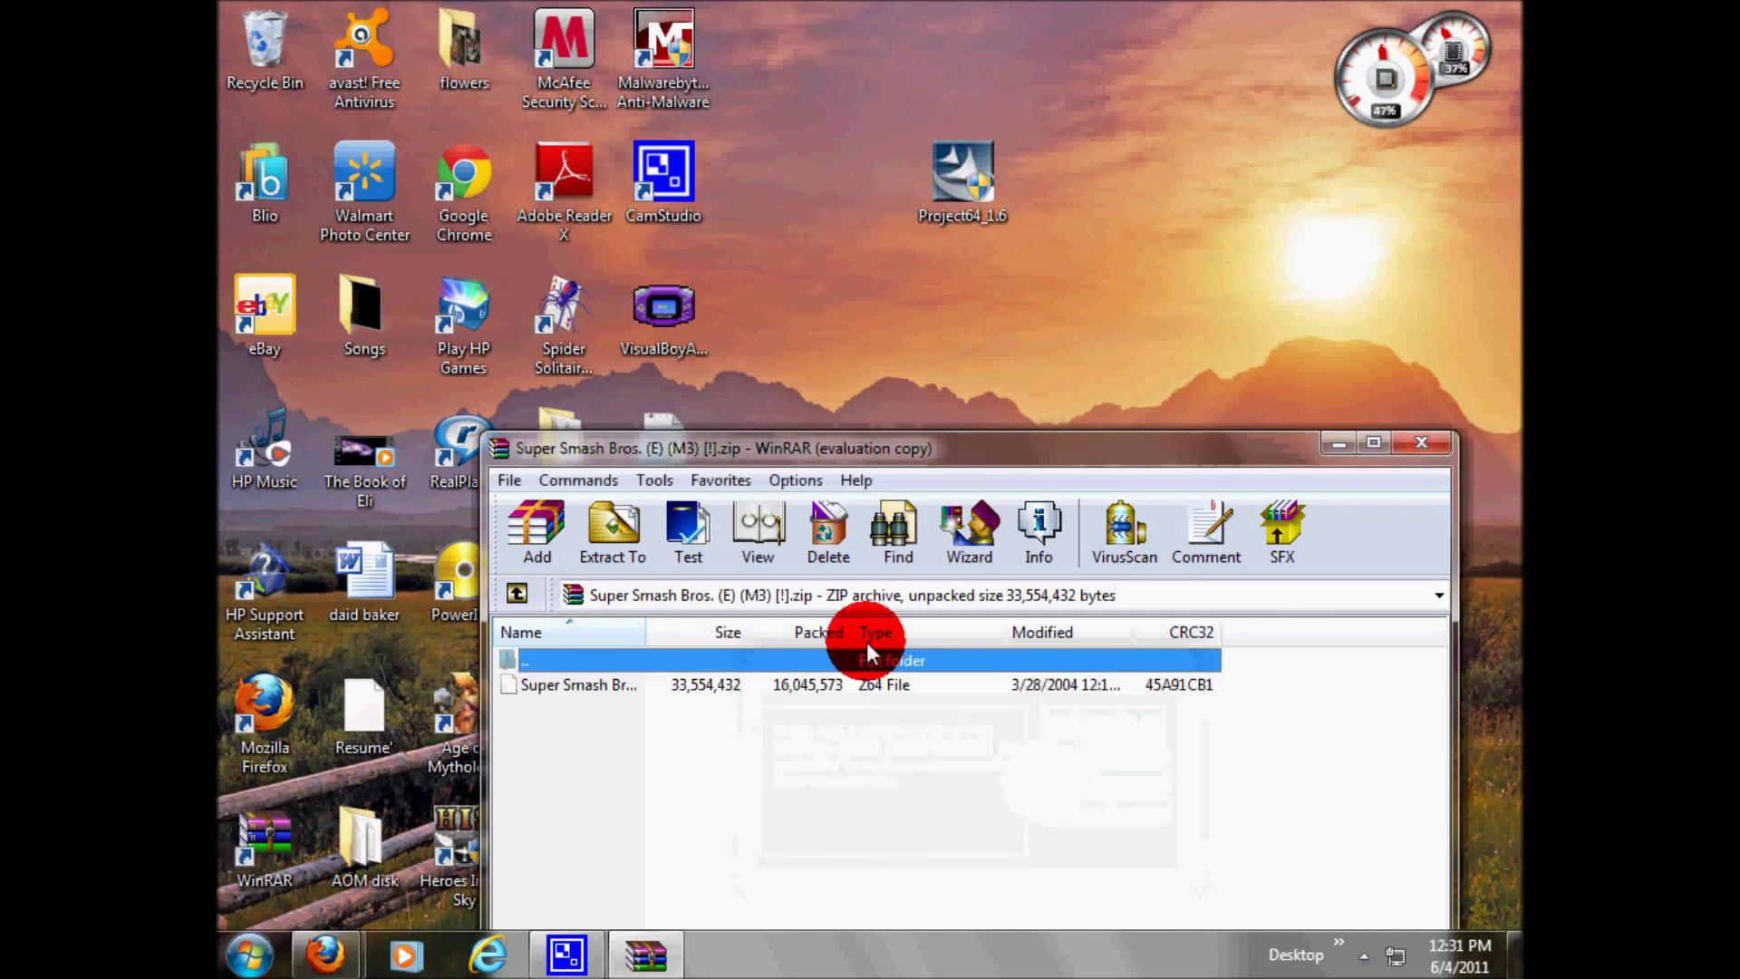
{"action": "left_click_drag", "start_coordinate": [633, 449], "coordinate": [793, 472]}
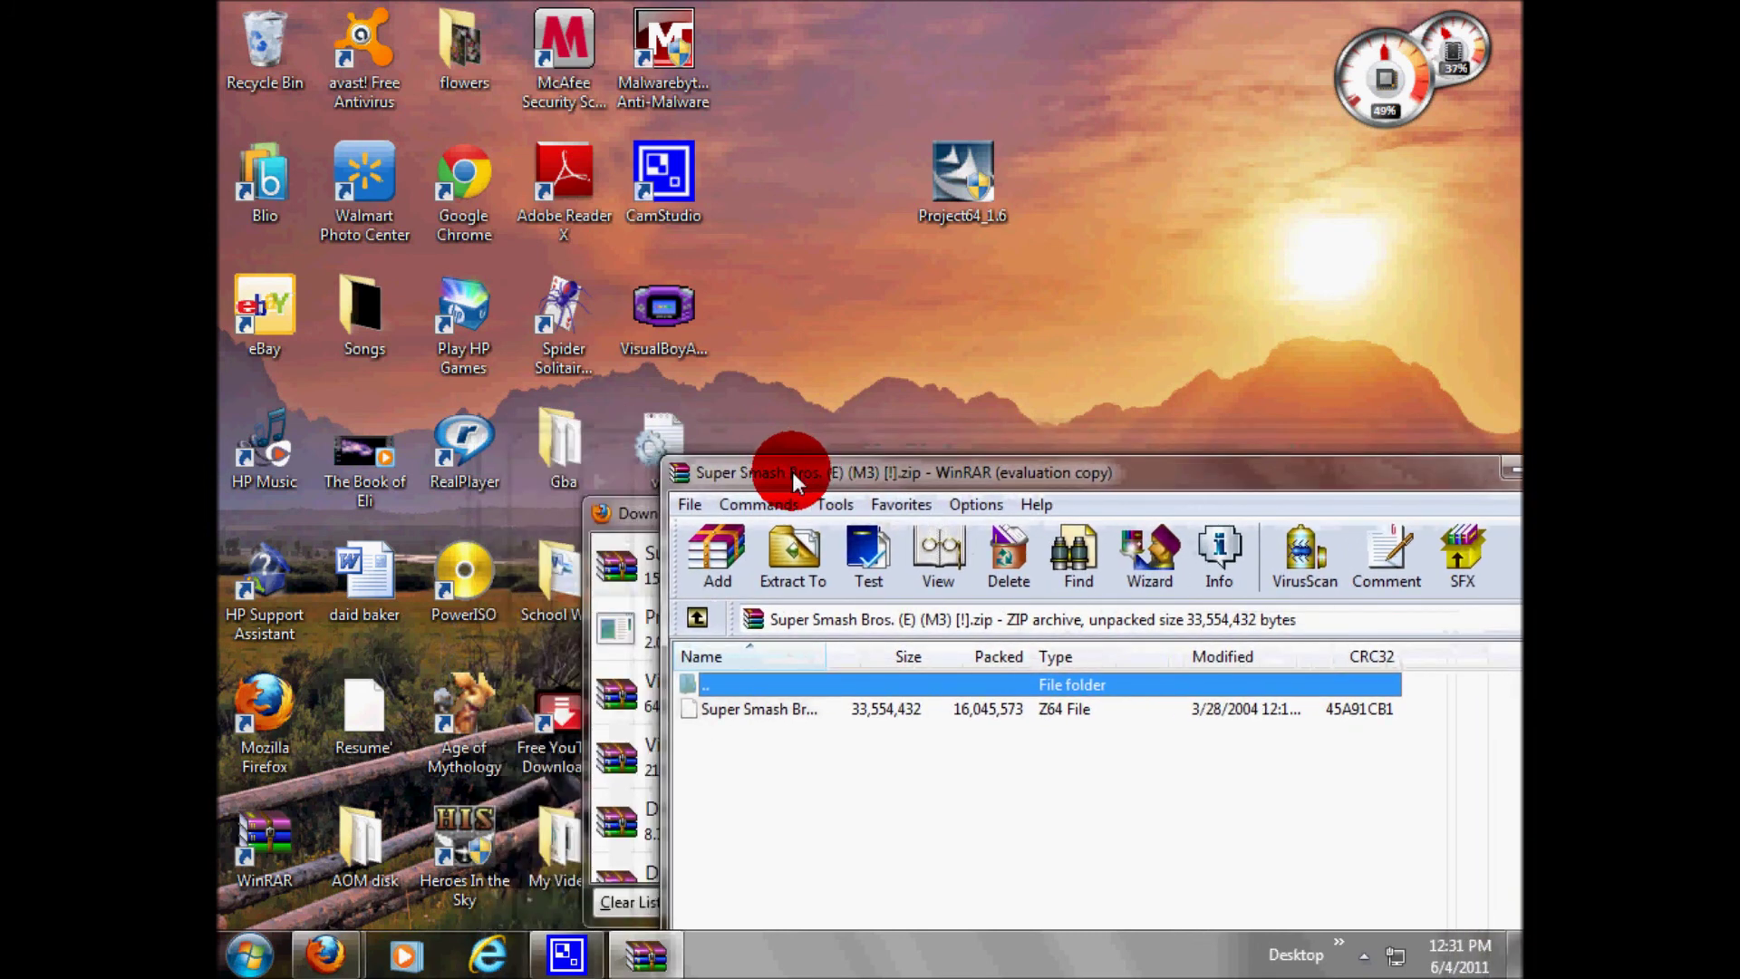
{"action": "left_click", "coordinate": [758, 713]}
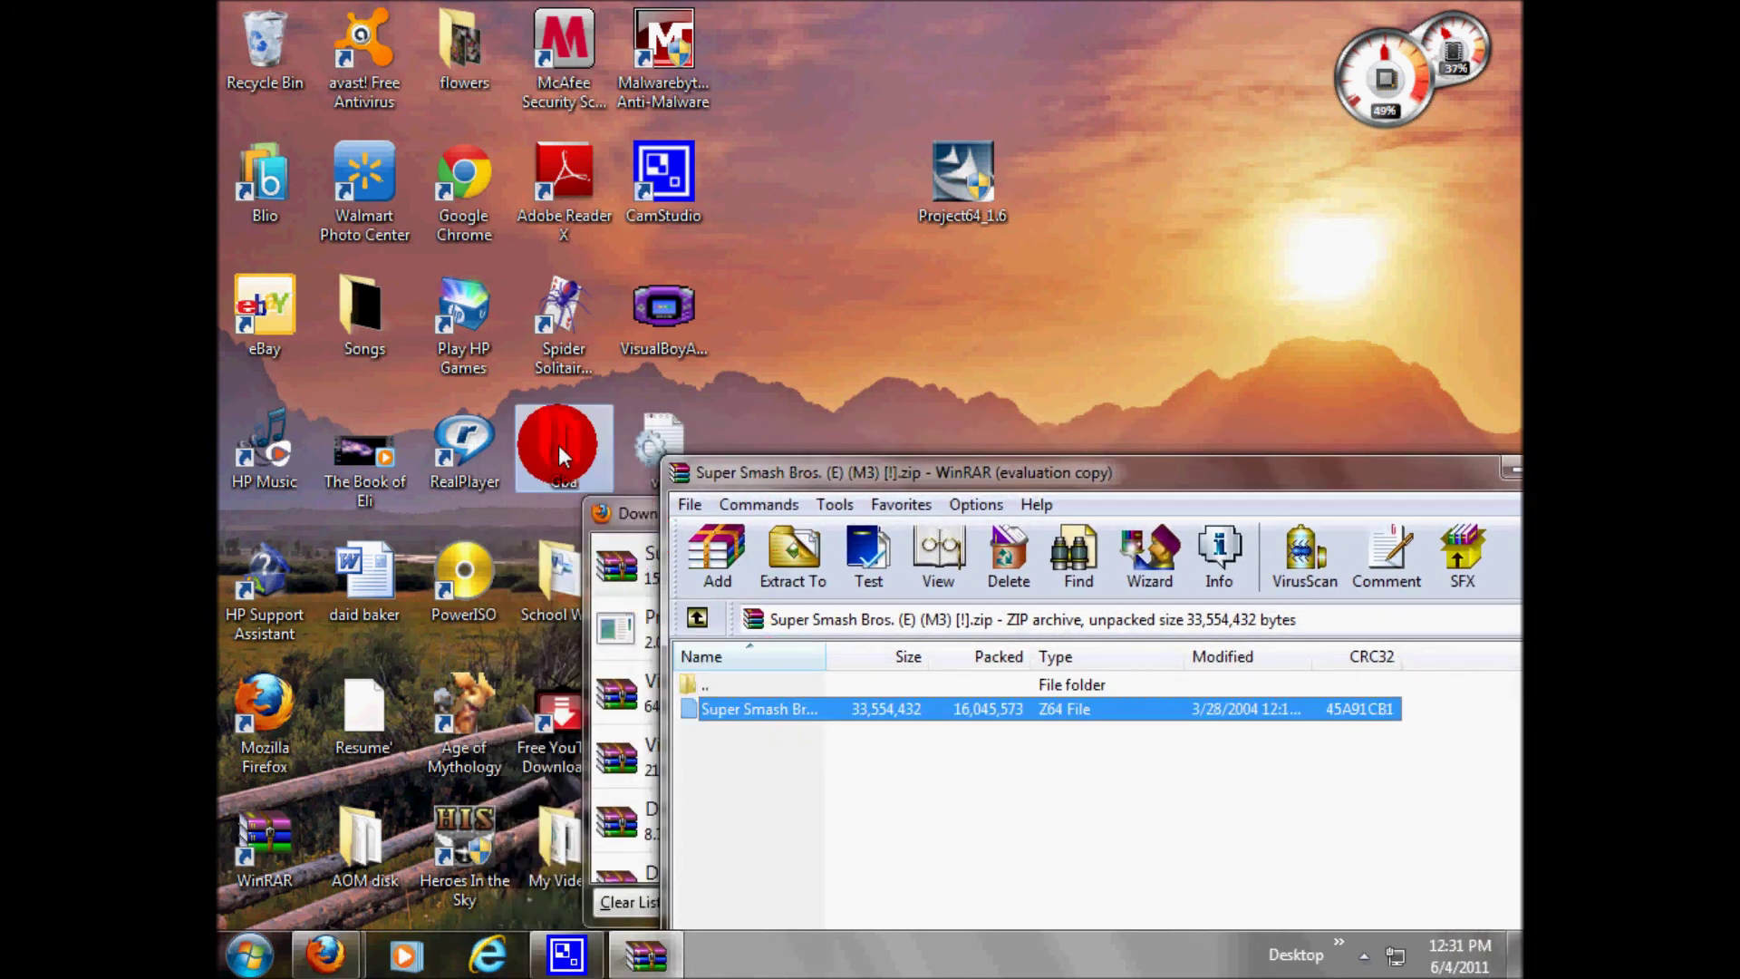
{"action": "left_click_drag", "start_coordinate": [558, 452], "coordinate": [559, 453]}
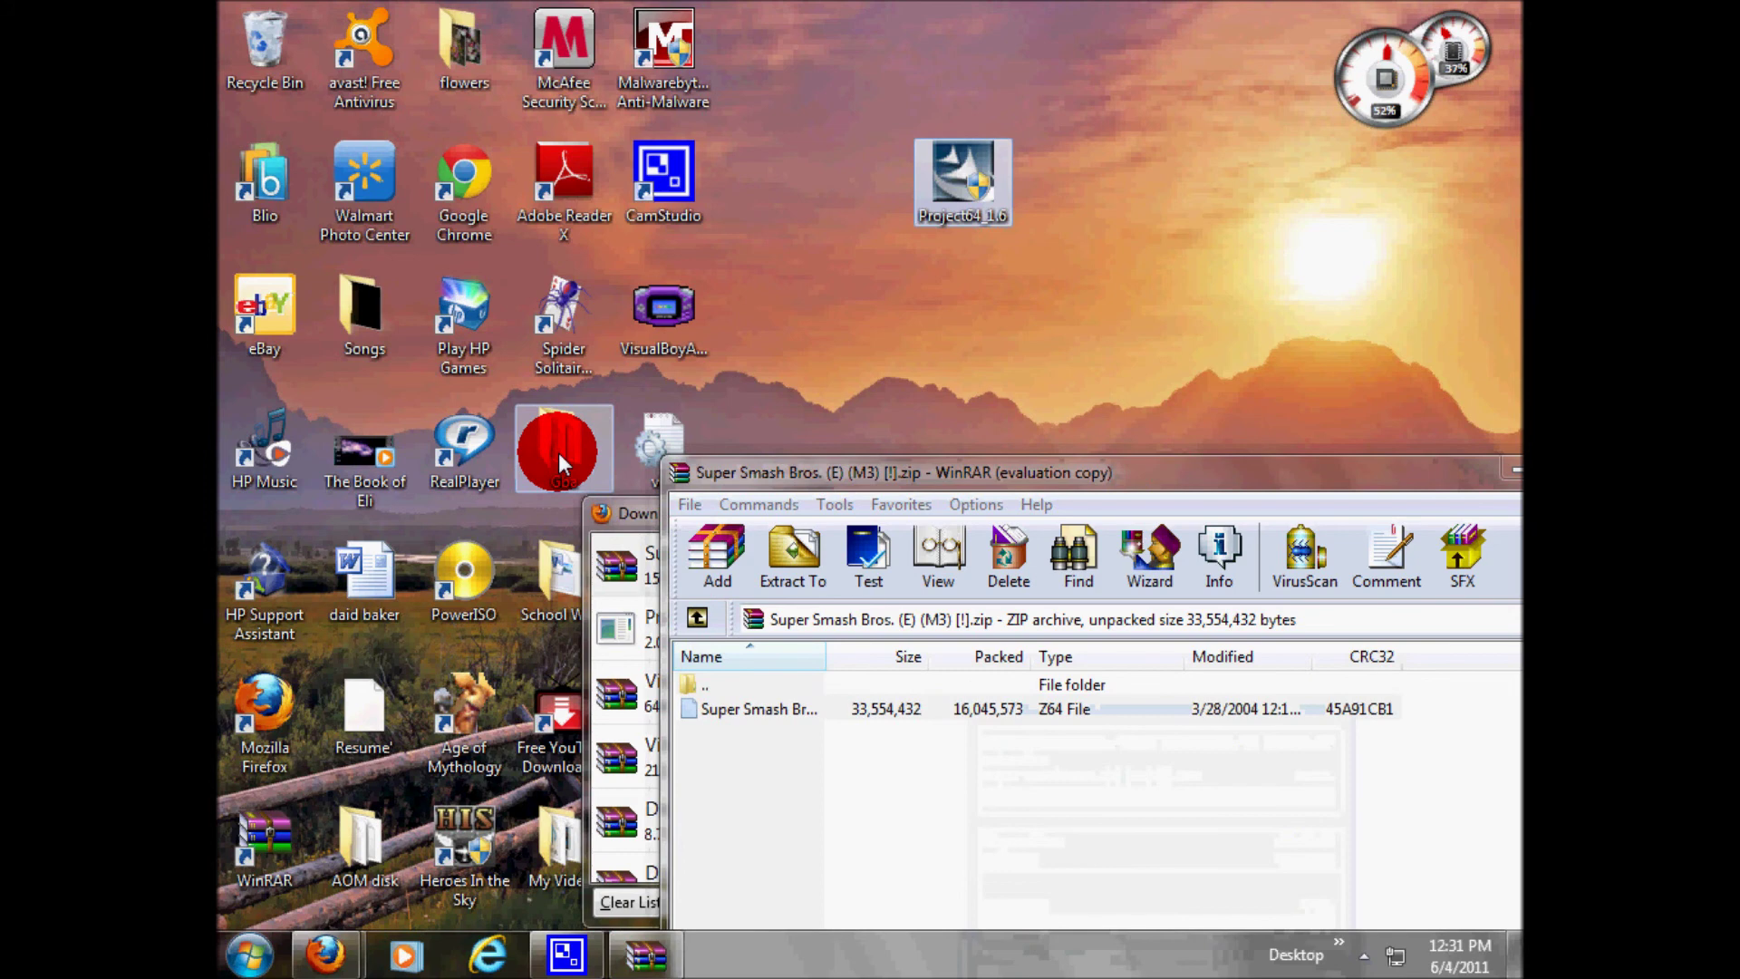
- Move the WinRAR window clear of the desktop icons, and close it together with the Firefox Downloads window
{"action": "left_click_drag", "start_coordinate": [975, 477], "coordinate": [767, 501]}
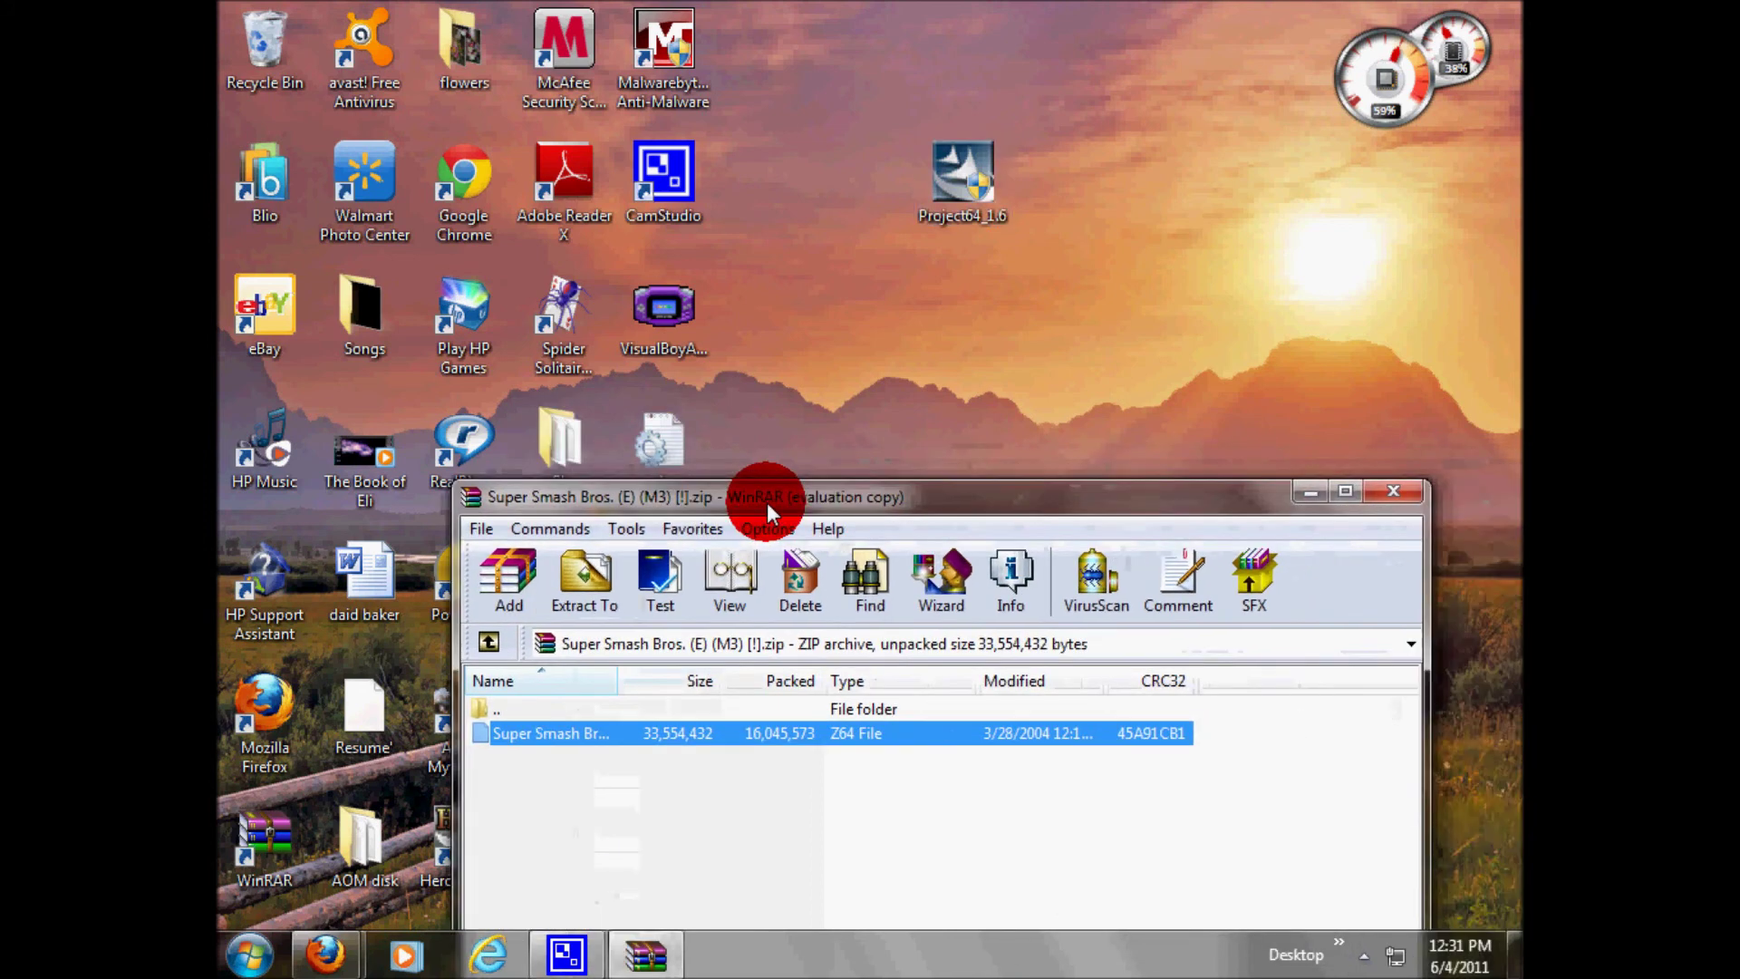
{"action": "left_click", "coordinate": [1373, 495]}
{"action": "left_click", "coordinate": [1387, 506]}
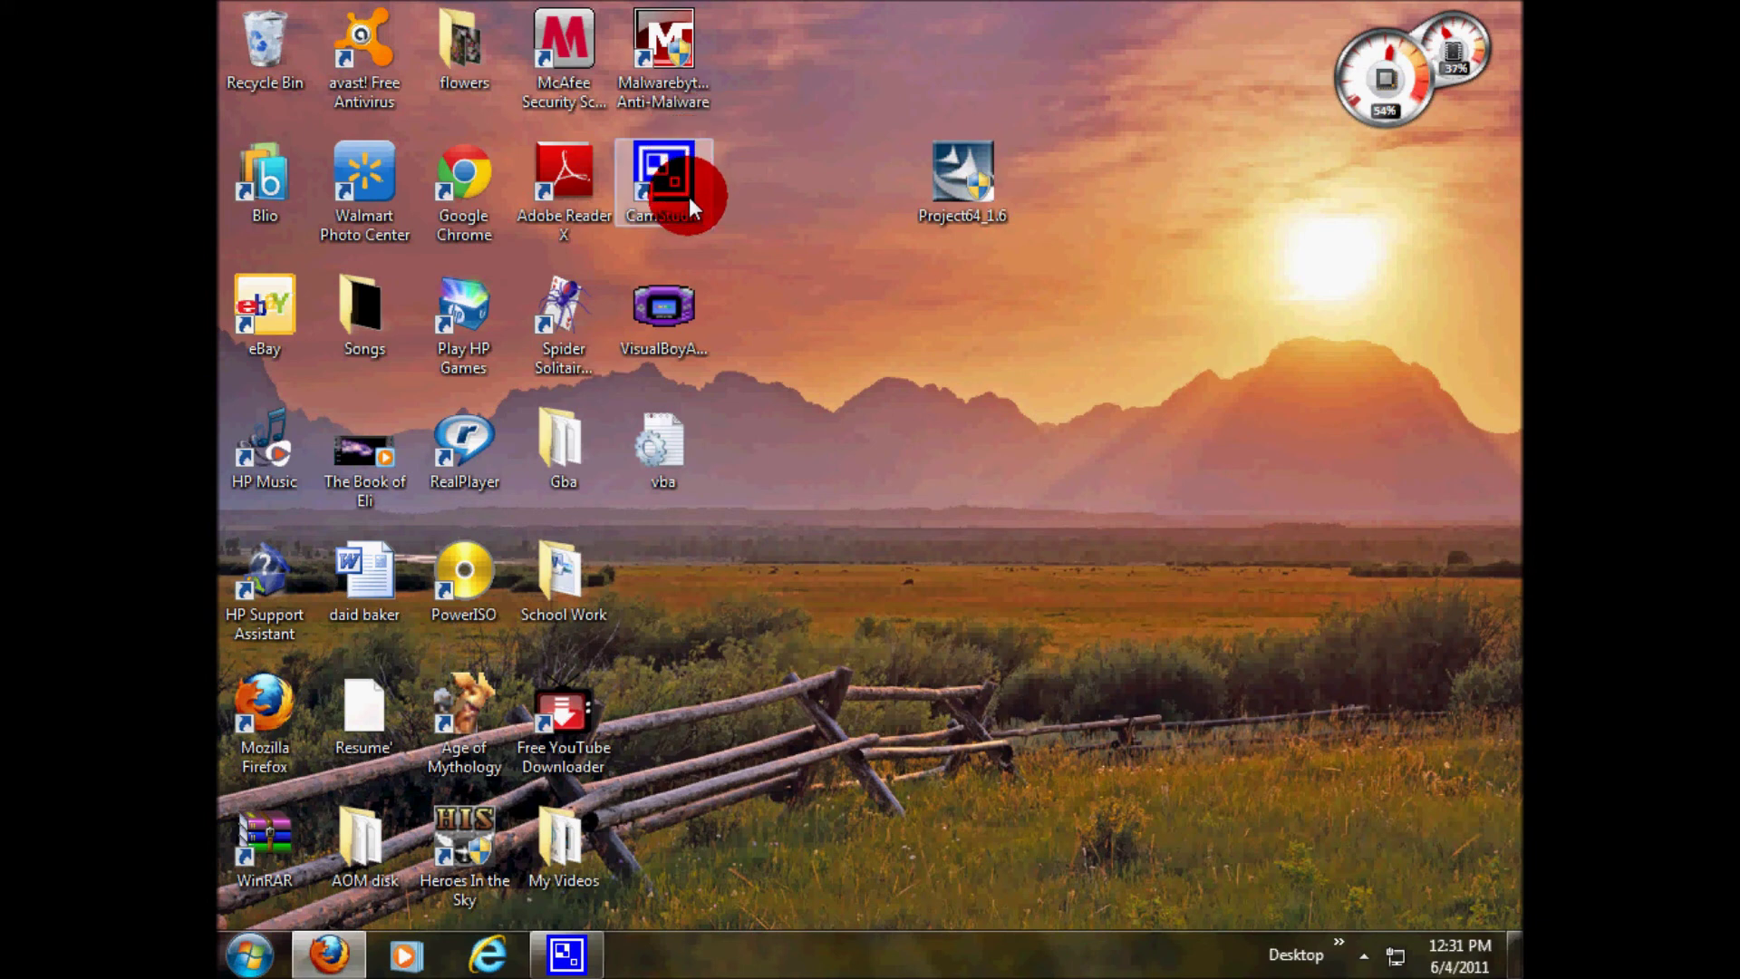
- Move the Project64_1.6 installer below the vba file on the desktop and run it through to the Program Maintenance page
{"action": "left_click_drag", "start_coordinate": [960, 181], "coordinate": [659, 545]}
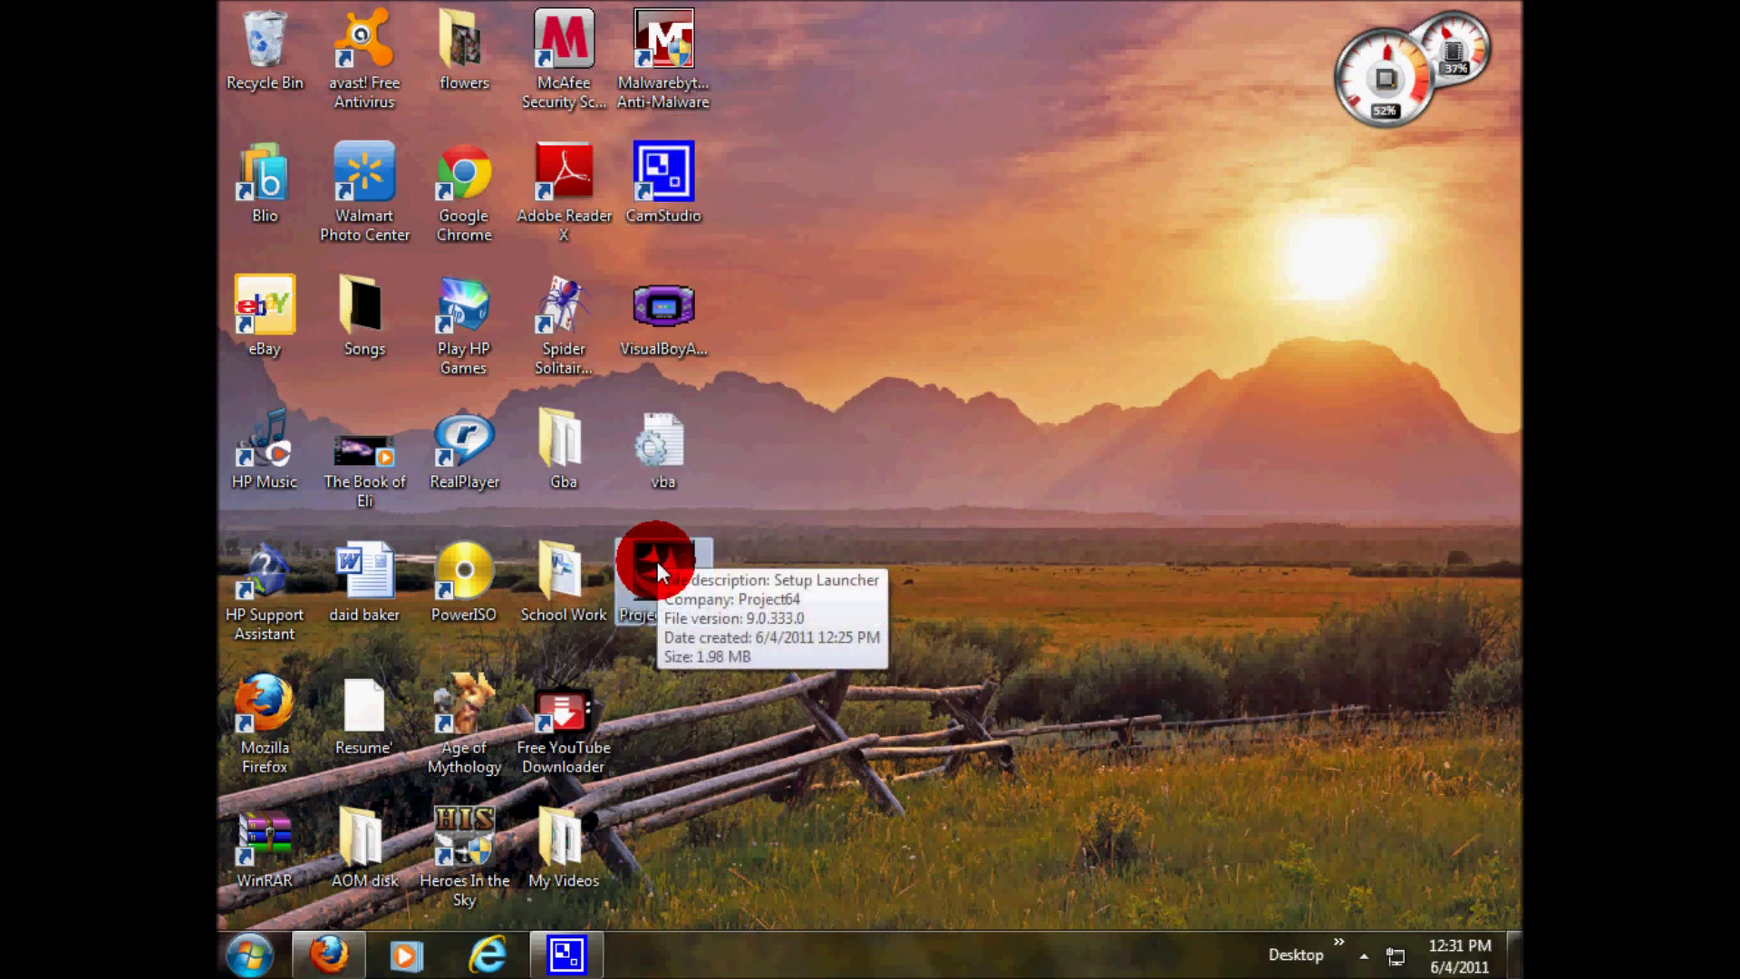
{"action": "double_click", "coordinate": [656, 562]}
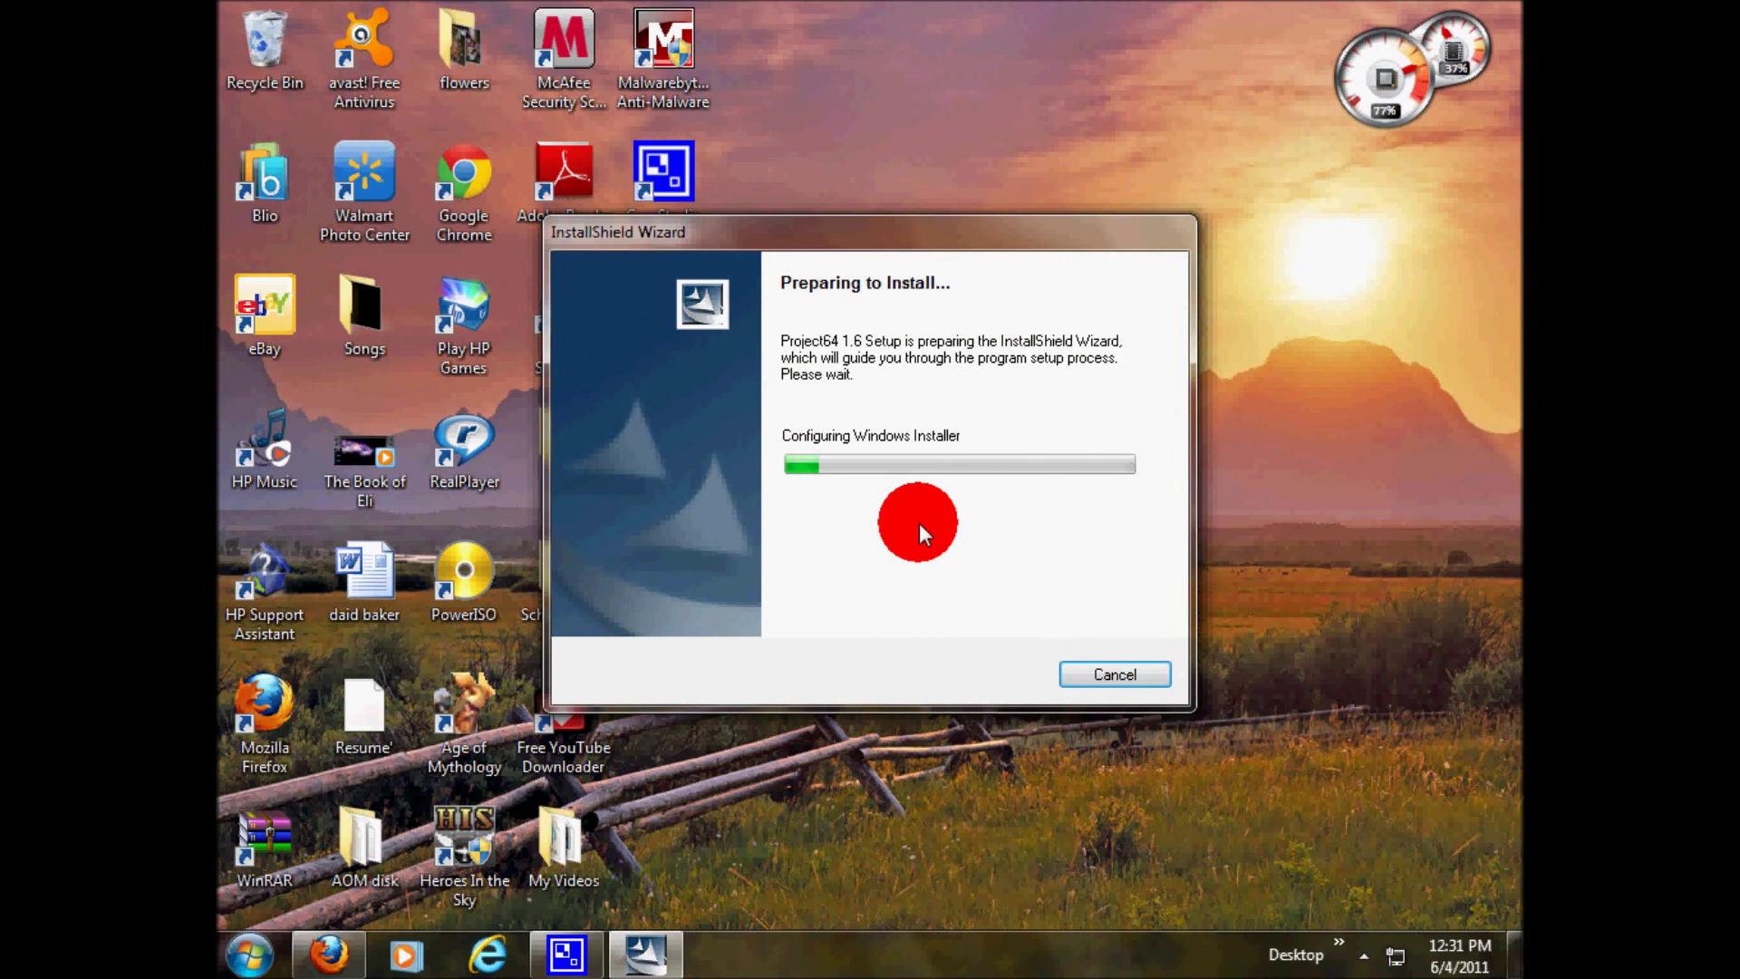
{"action": "left_click", "coordinate": [978, 673]}
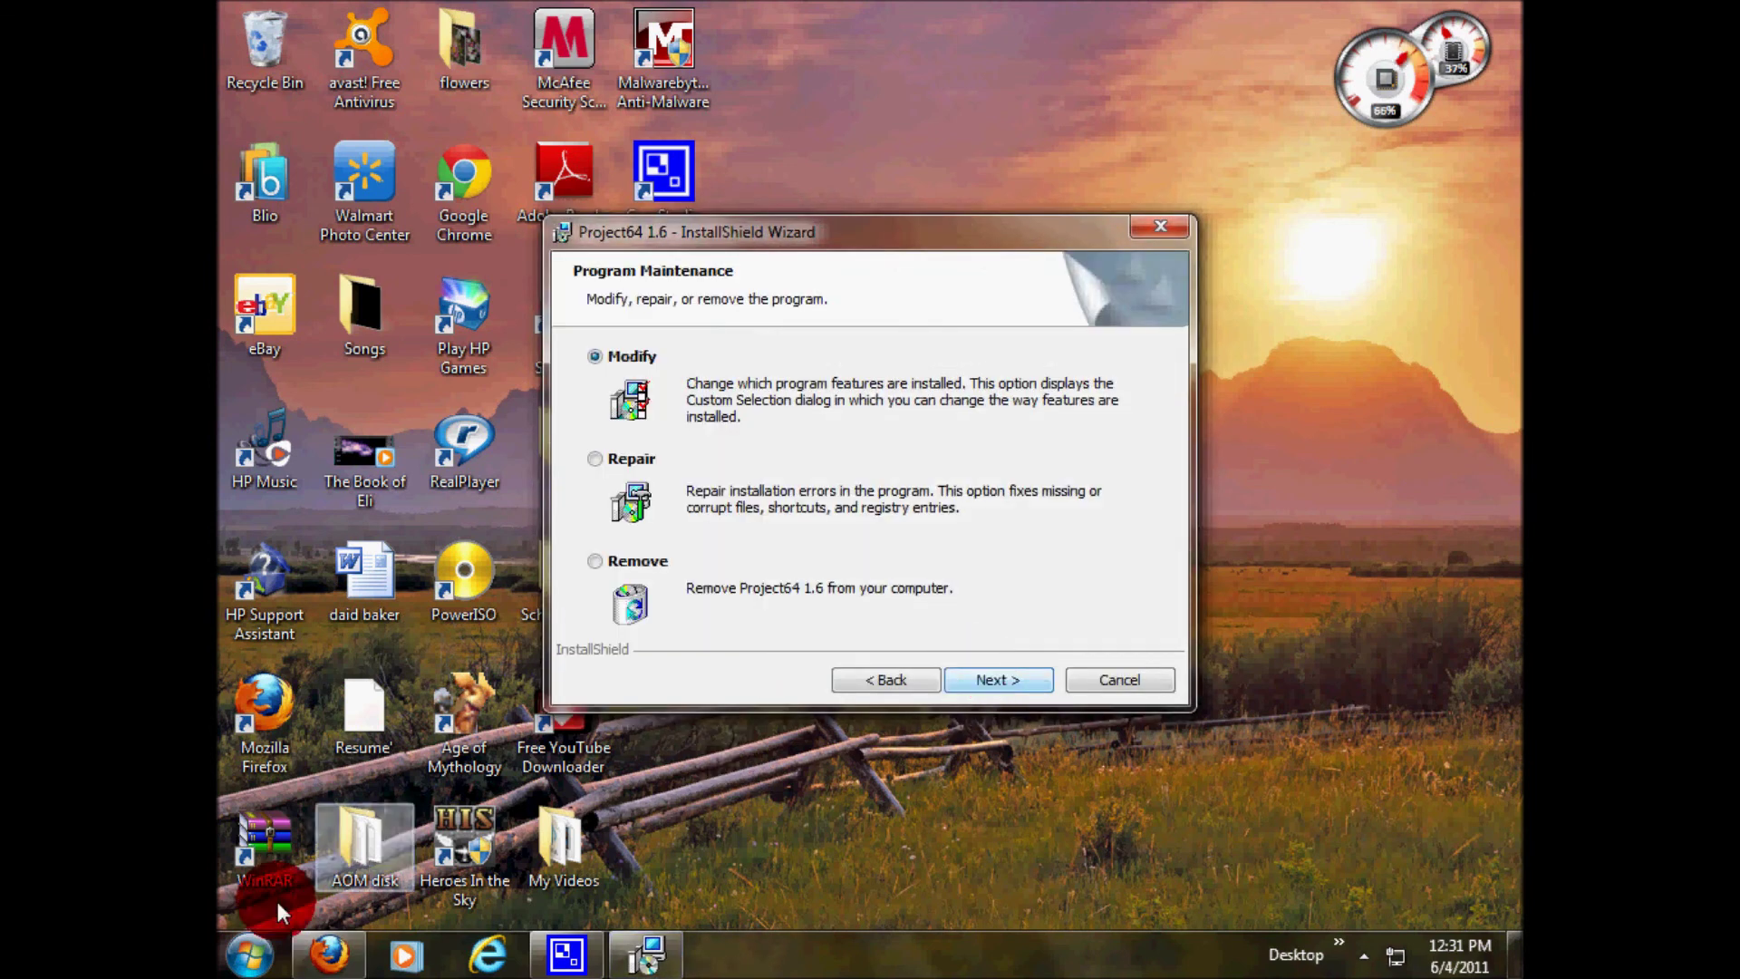
- Launch the already installed Project64 1.6 and have avast! open it normally instead of in the sandbox
{"action": "left_click", "coordinate": [249, 955]}
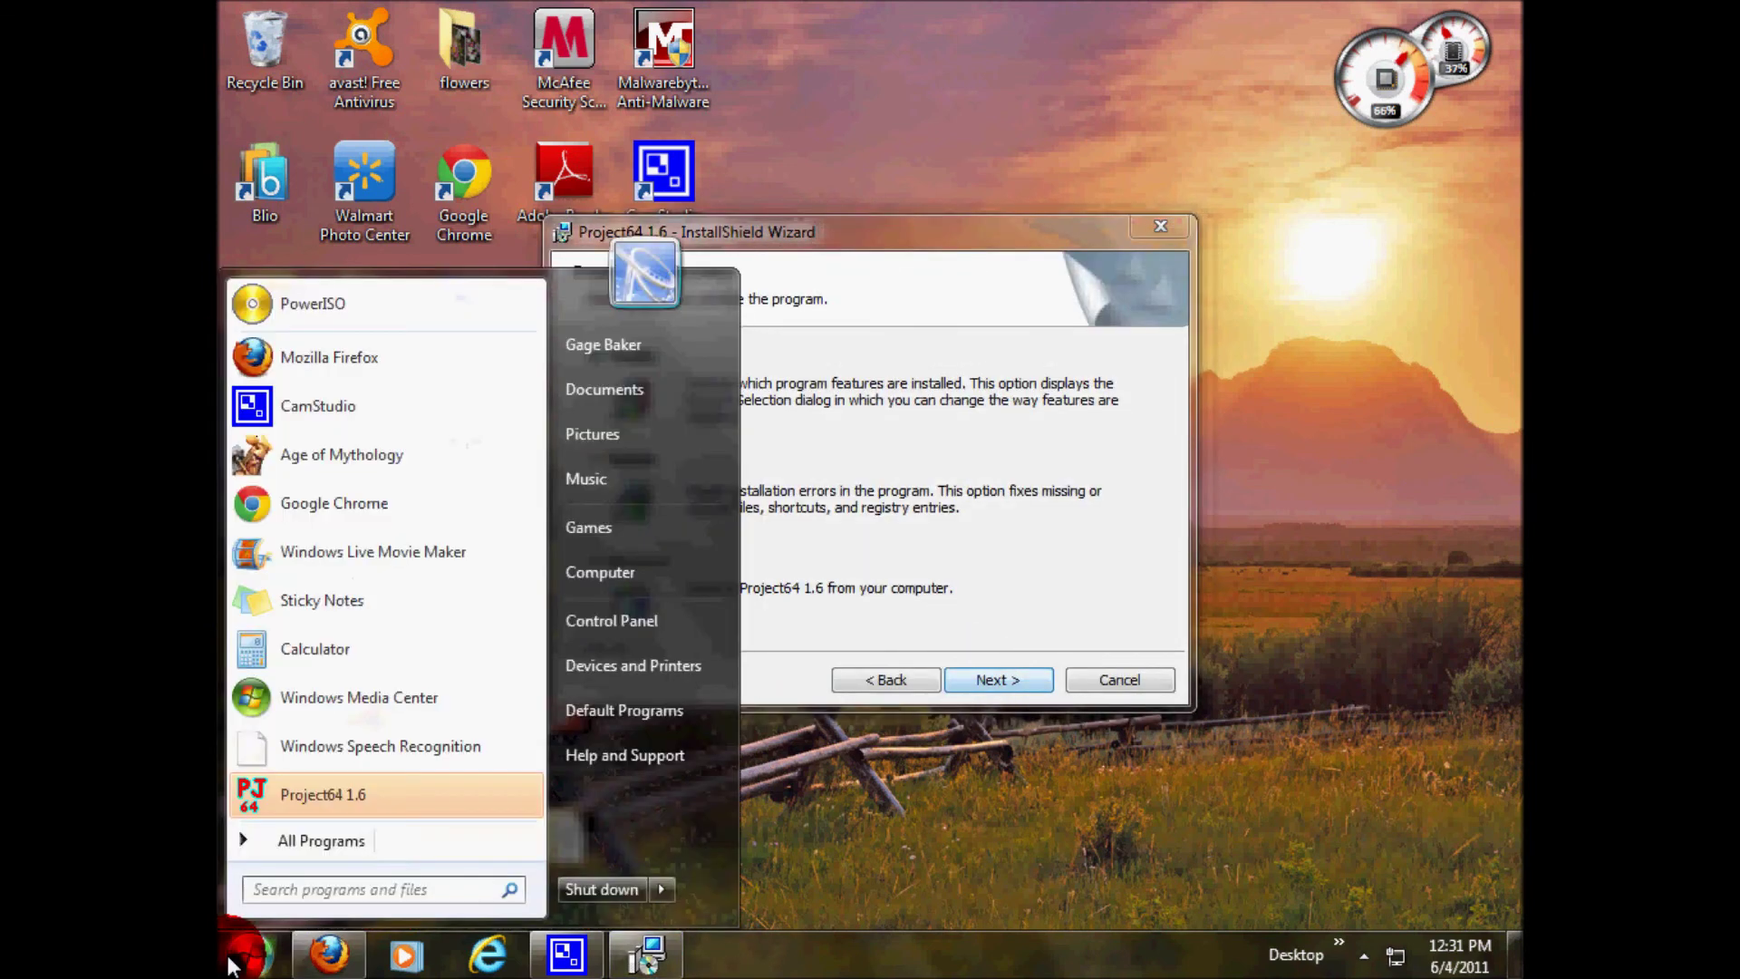
{"action": "left_click", "coordinate": [269, 796]}
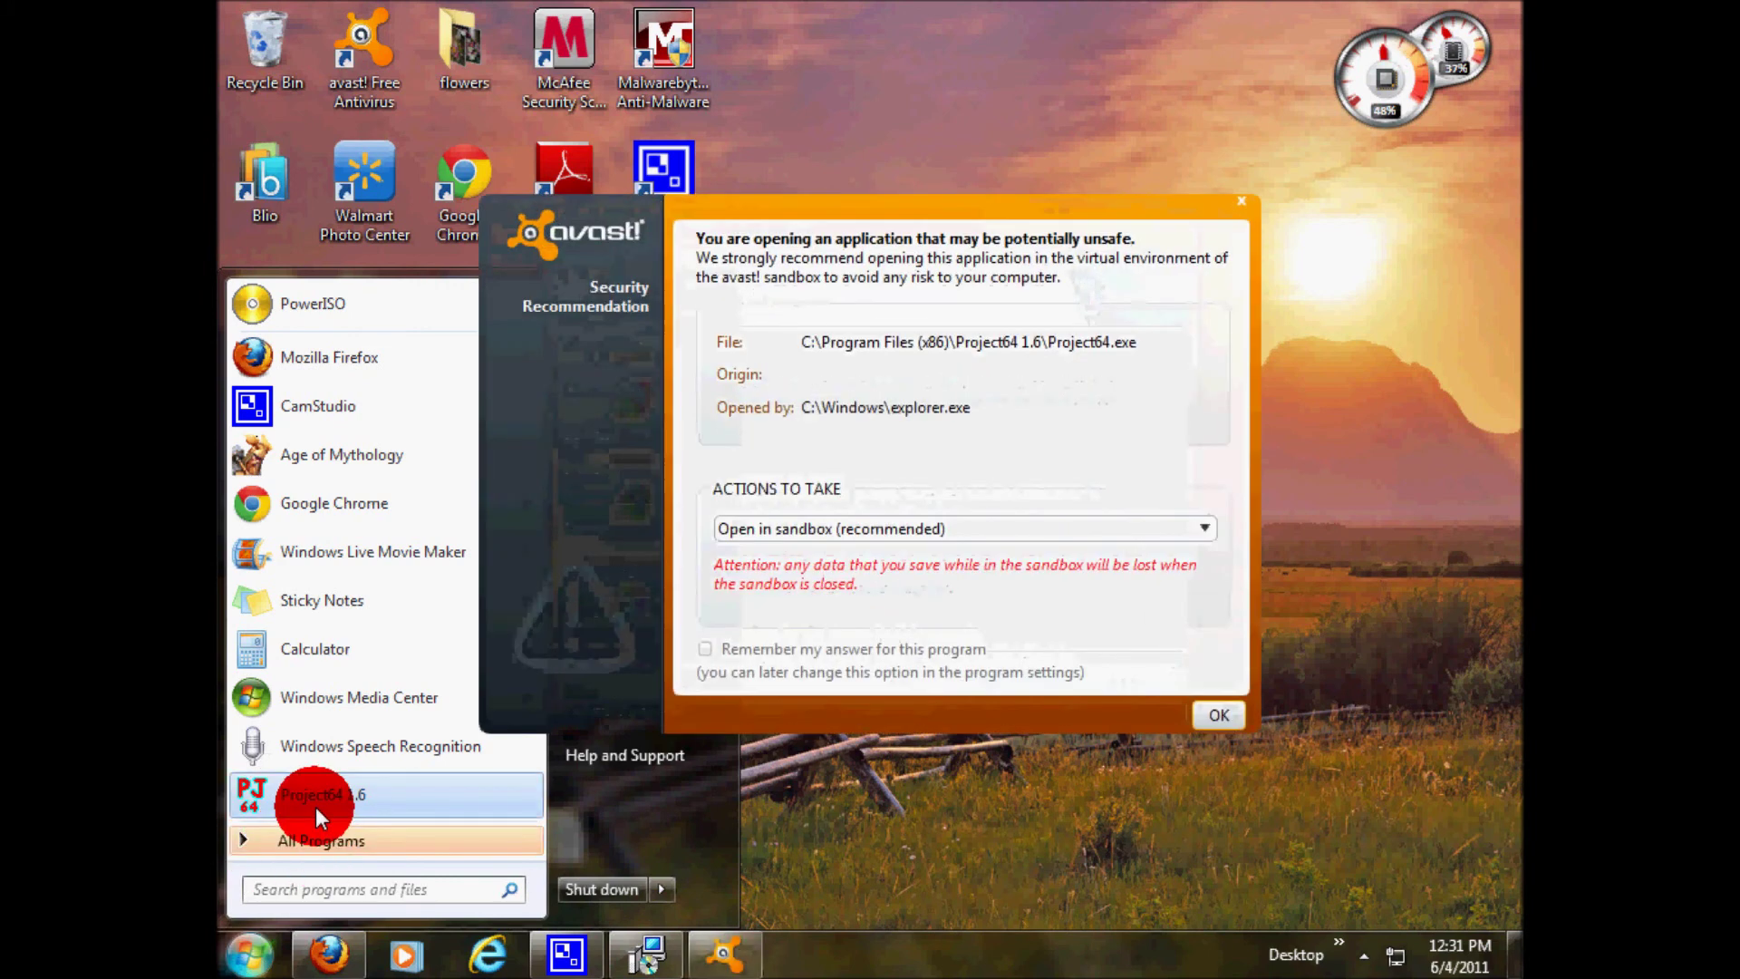
{"action": "left_click", "coordinate": [1019, 529]}
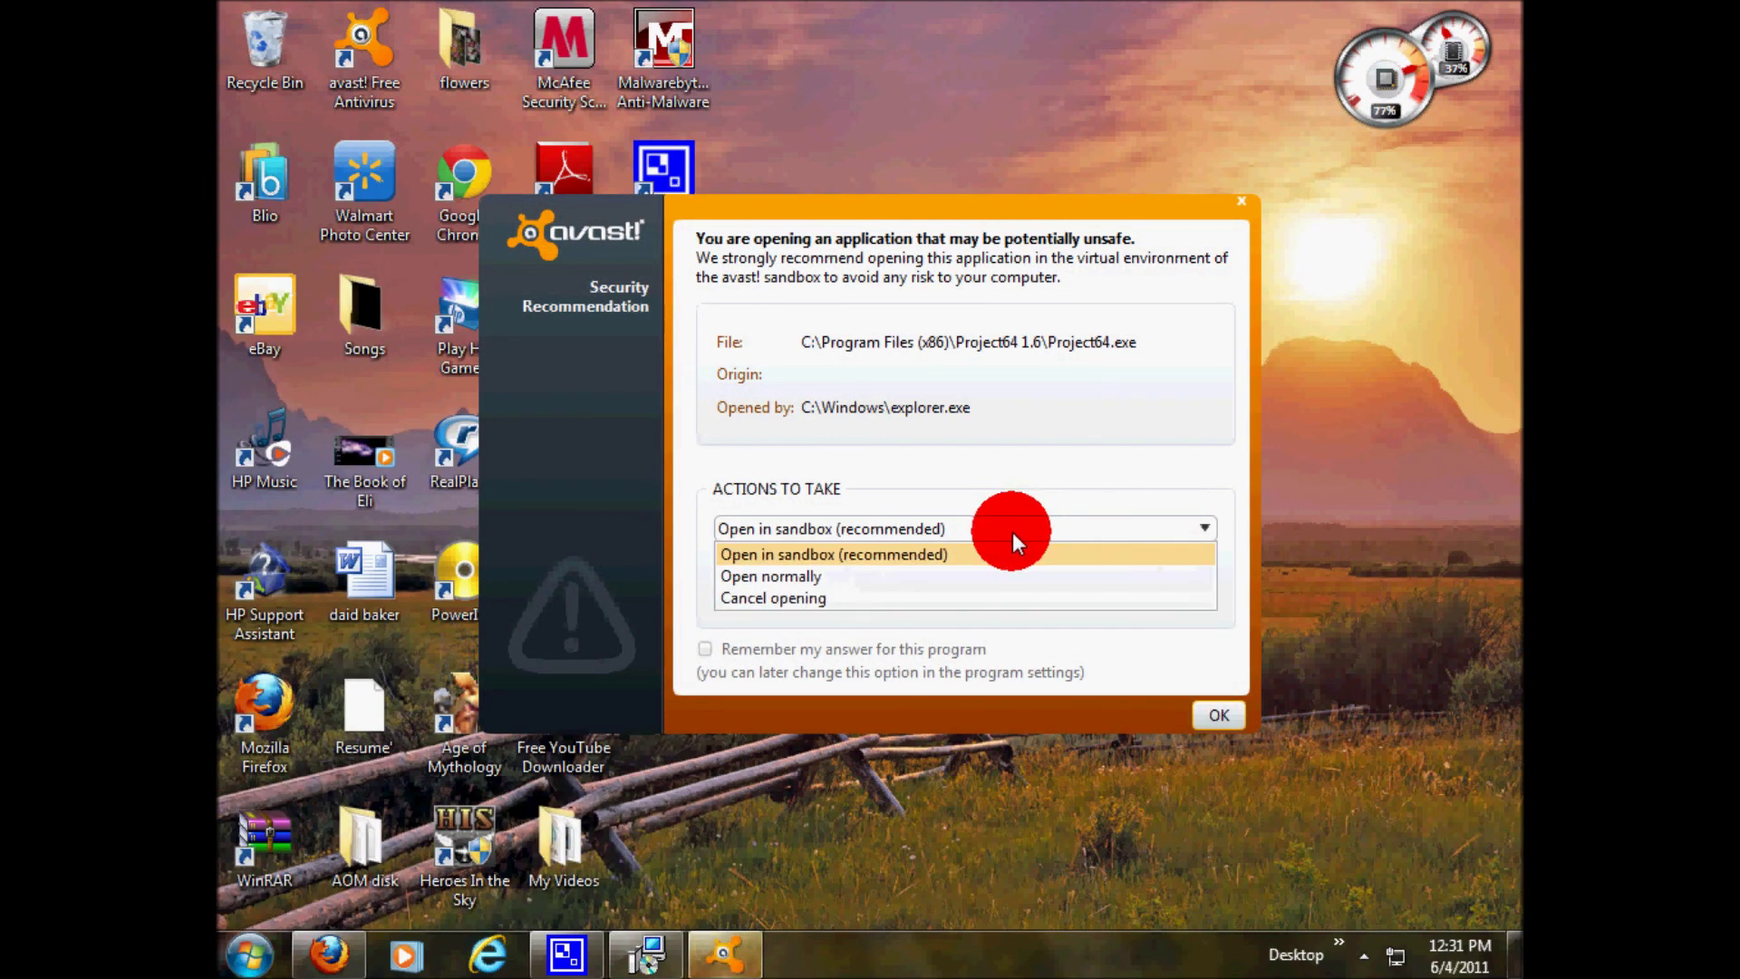
{"action": "left_click", "coordinate": [934, 578]}
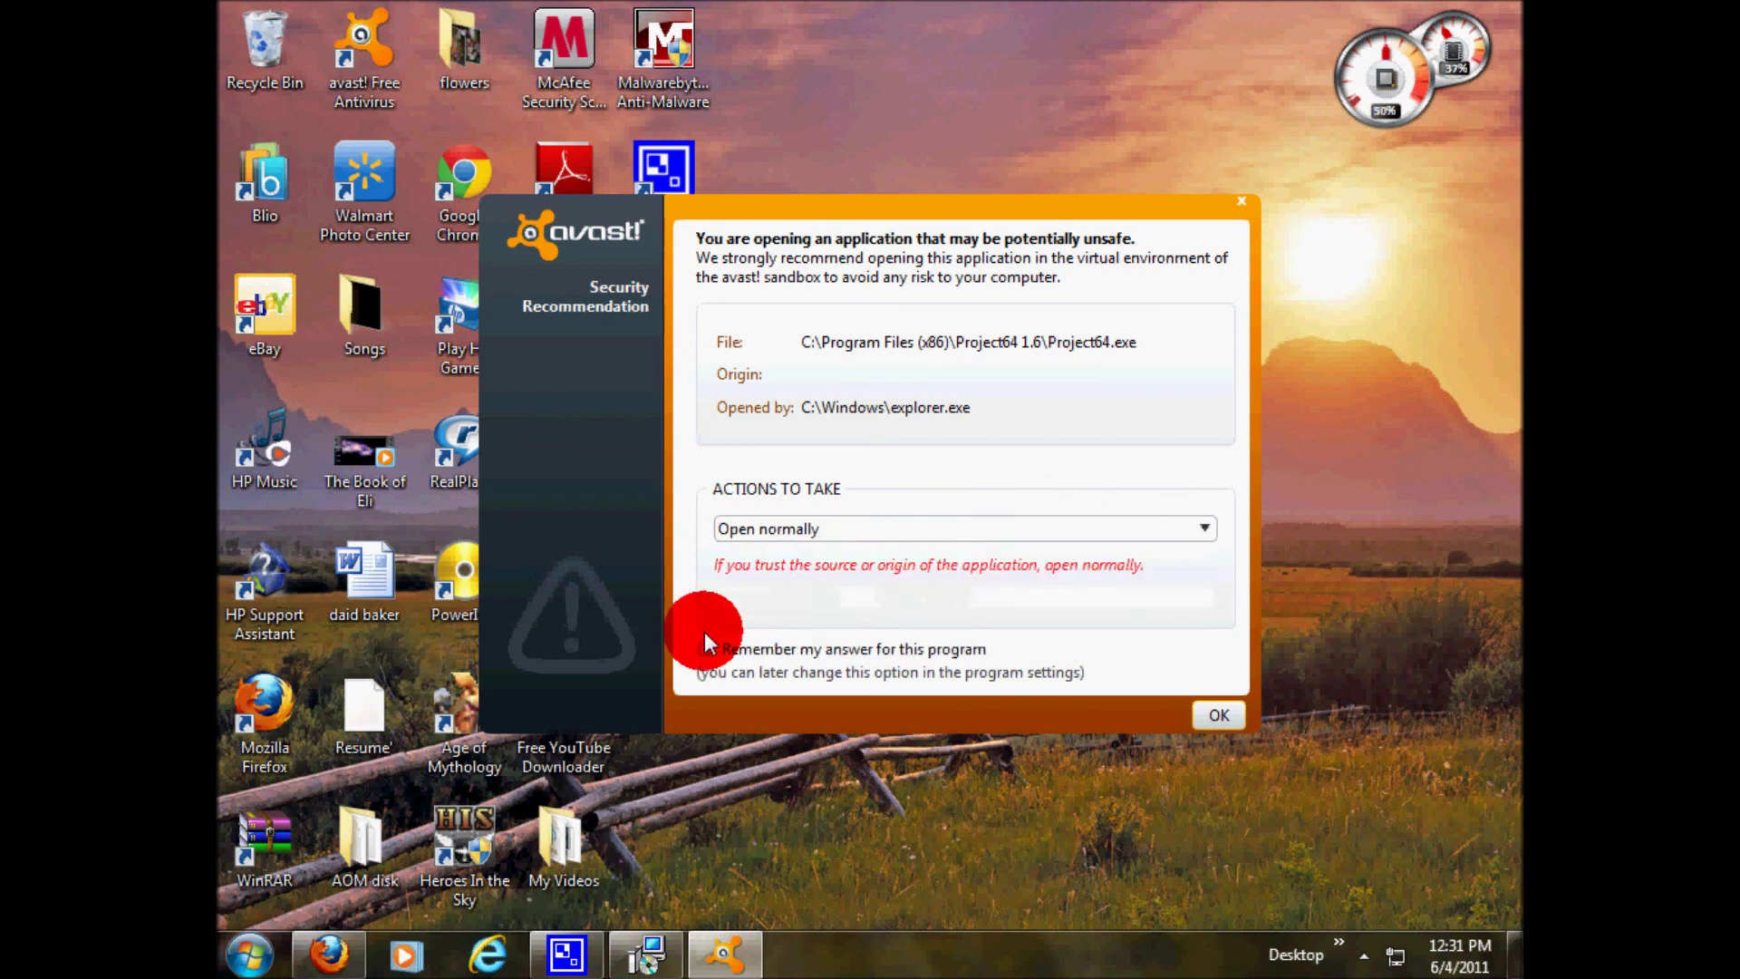
{"action": "left_click", "coordinate": [1158, 714]}
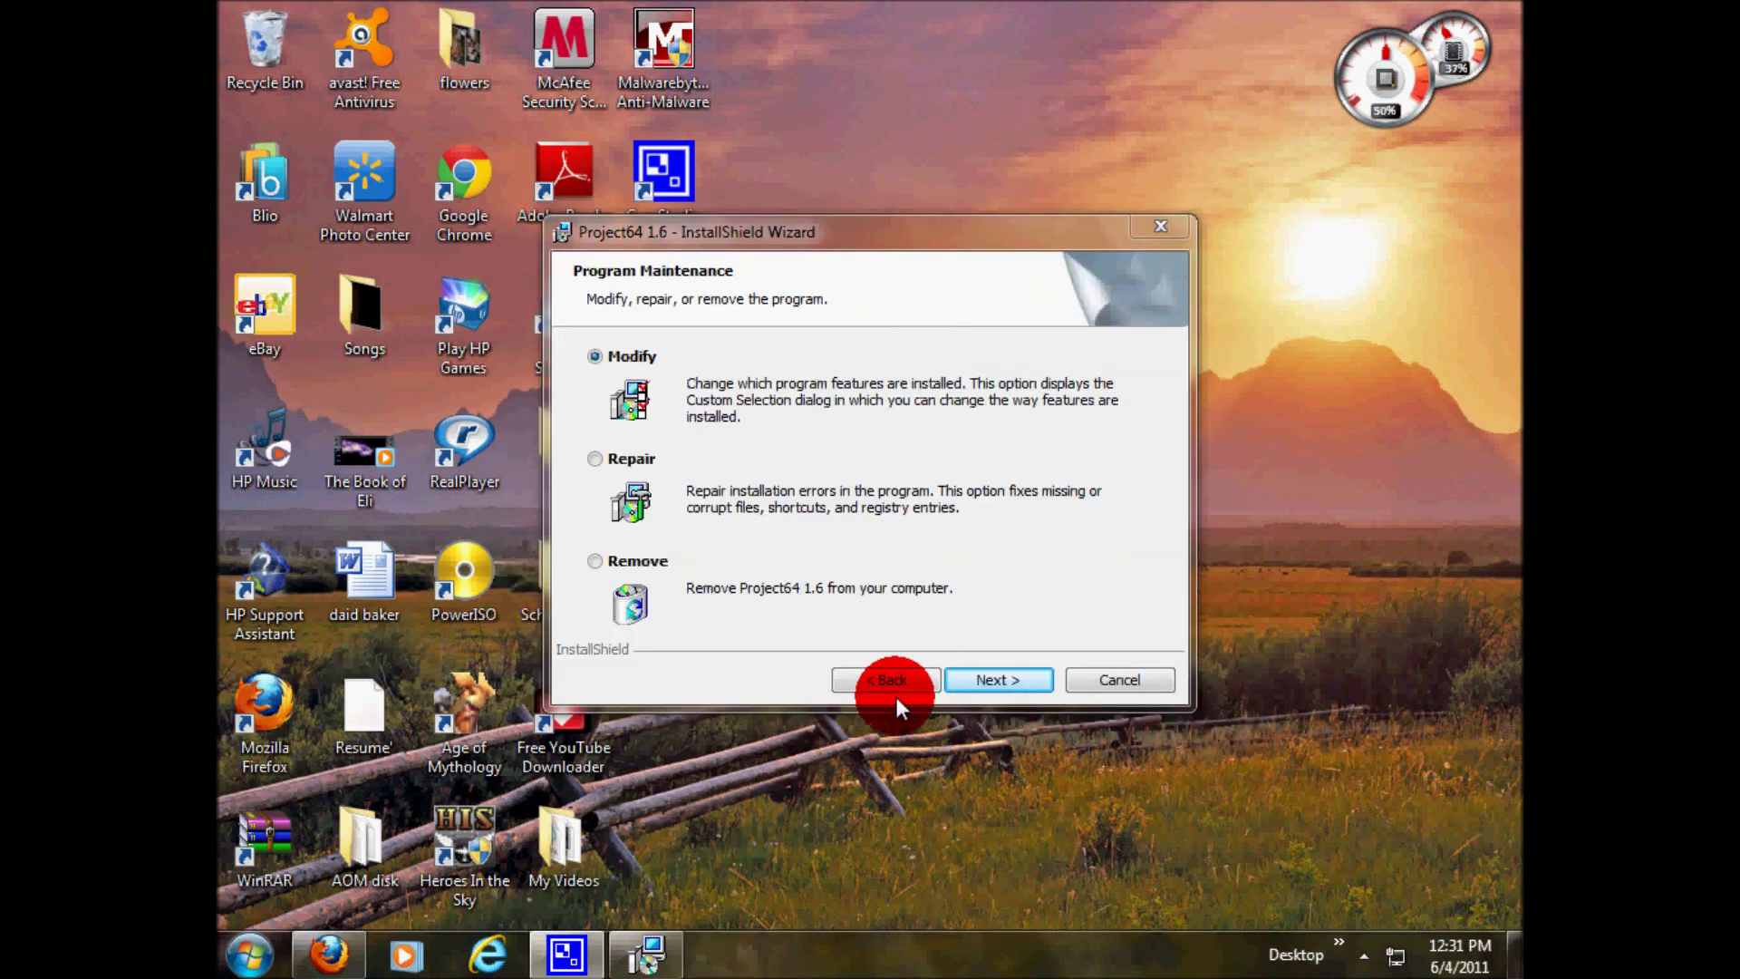
- Cancel the Project64 1.6 installation and exit the InstallShield Wizard
{"action": "left_click", "coordinate": [1112, 680]}
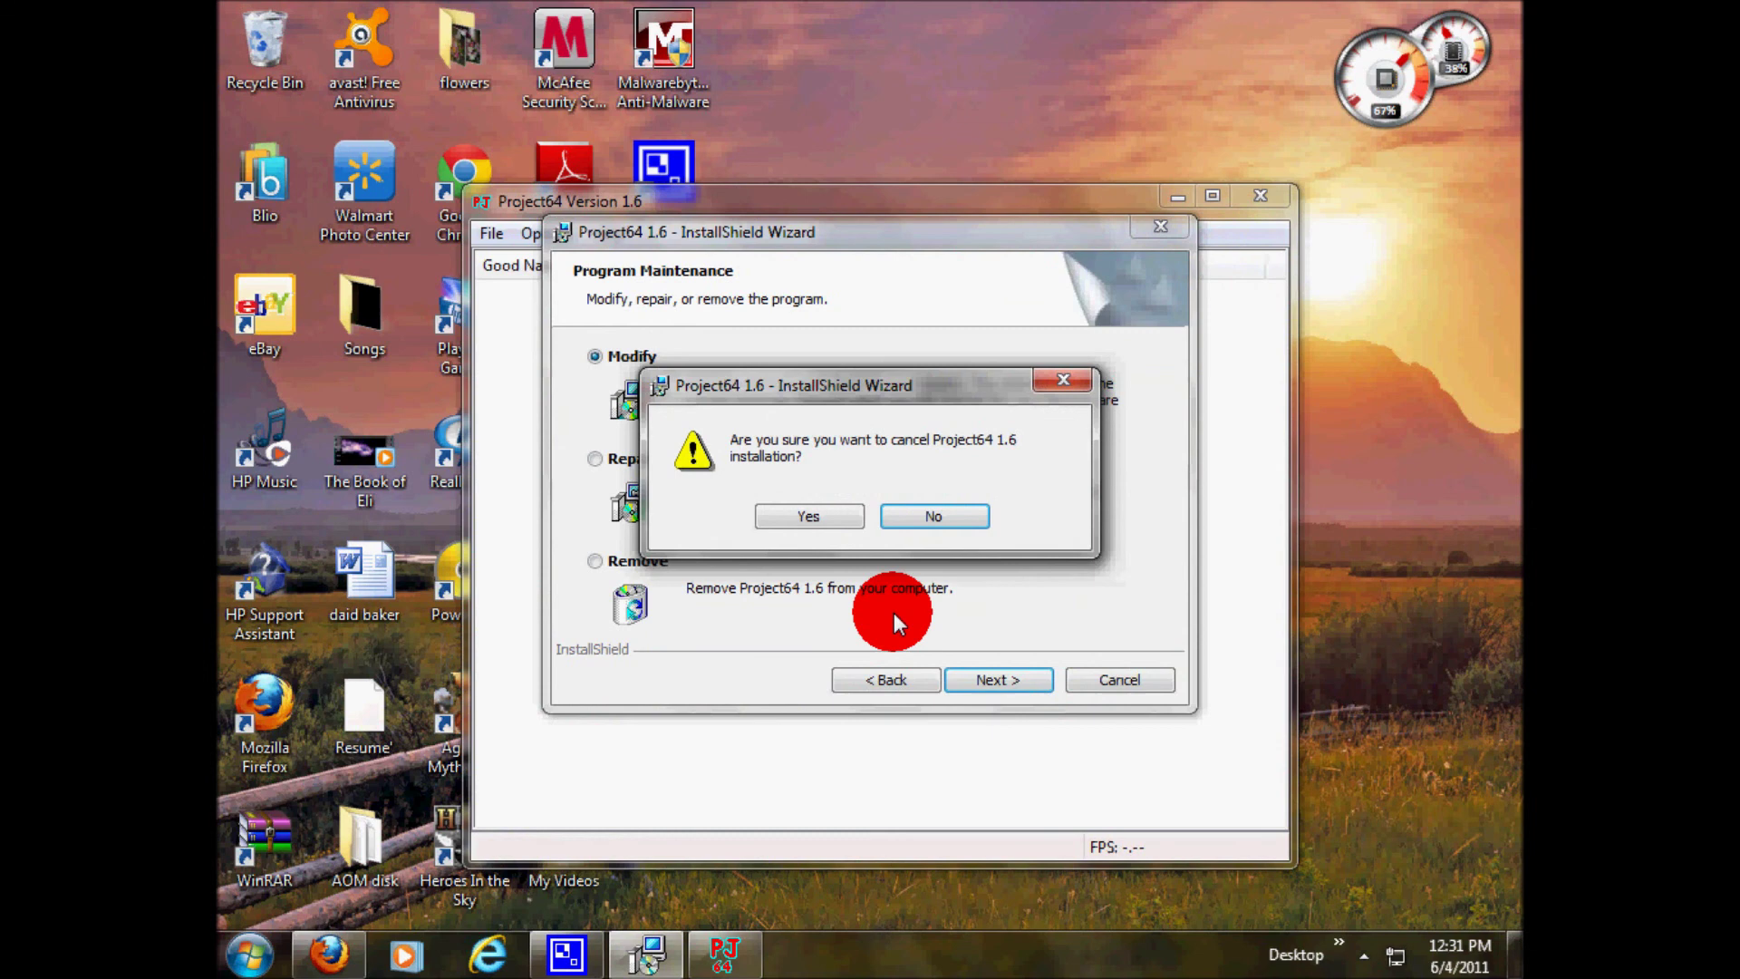
{"action": "left_click", "coordinate": [798, 514]}
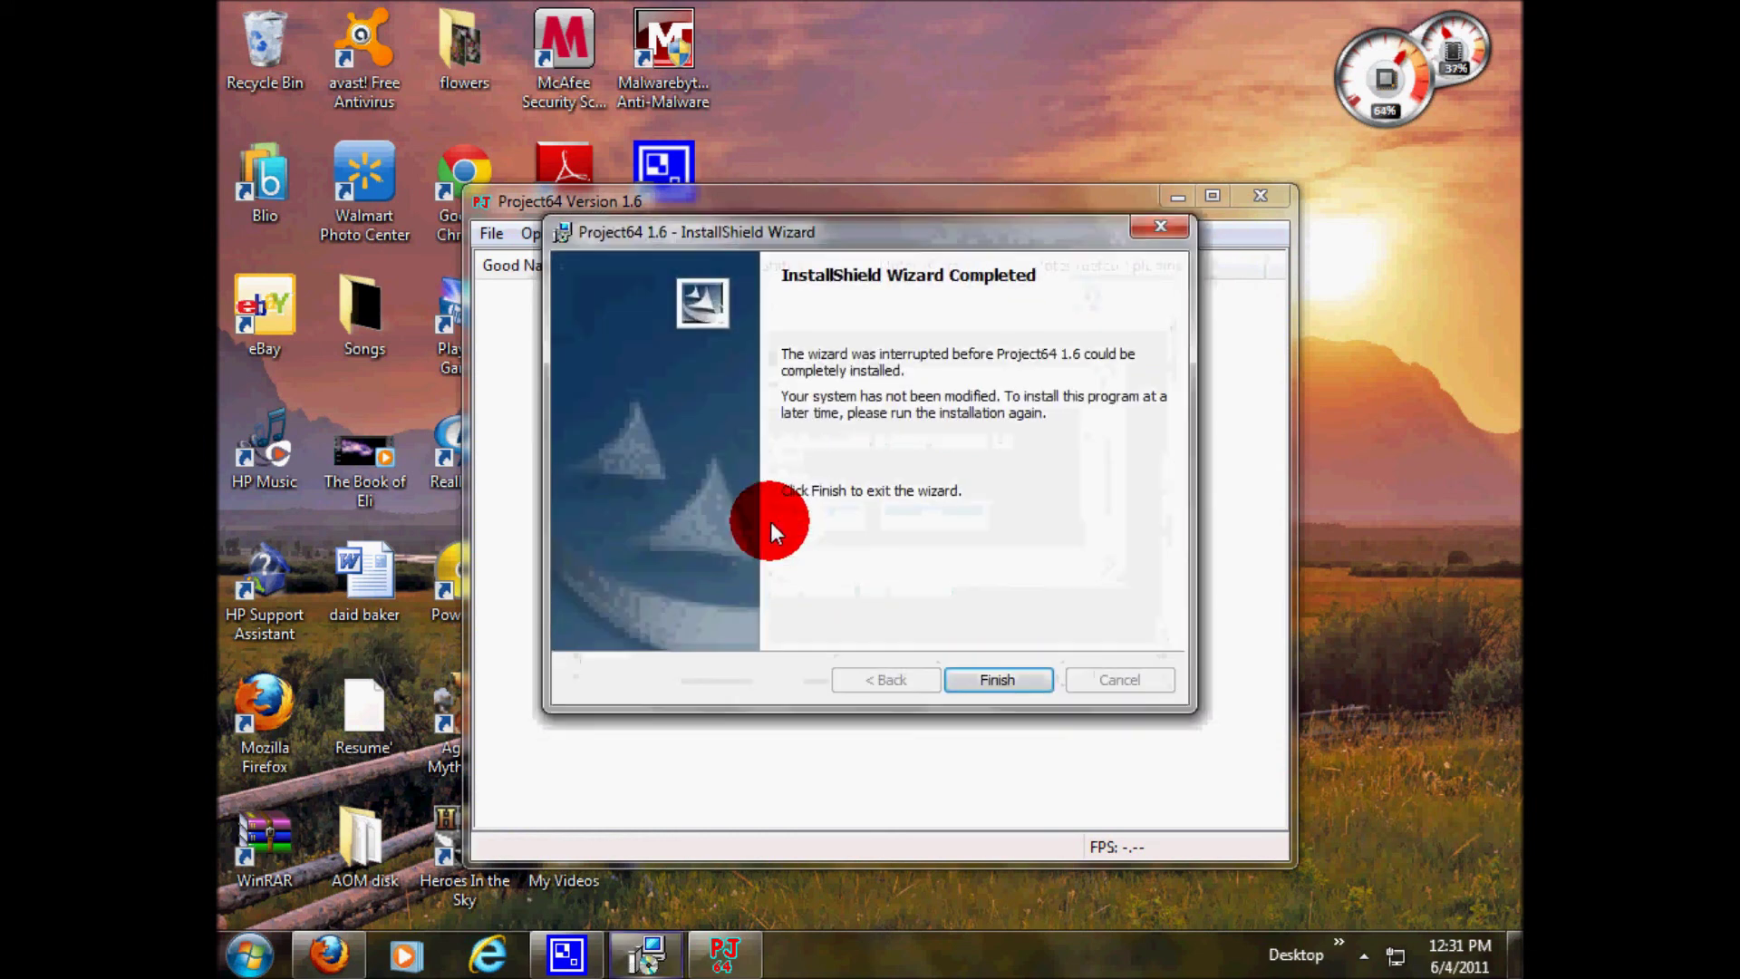
{"action": "left_click", "coordinate": [997, 678]}
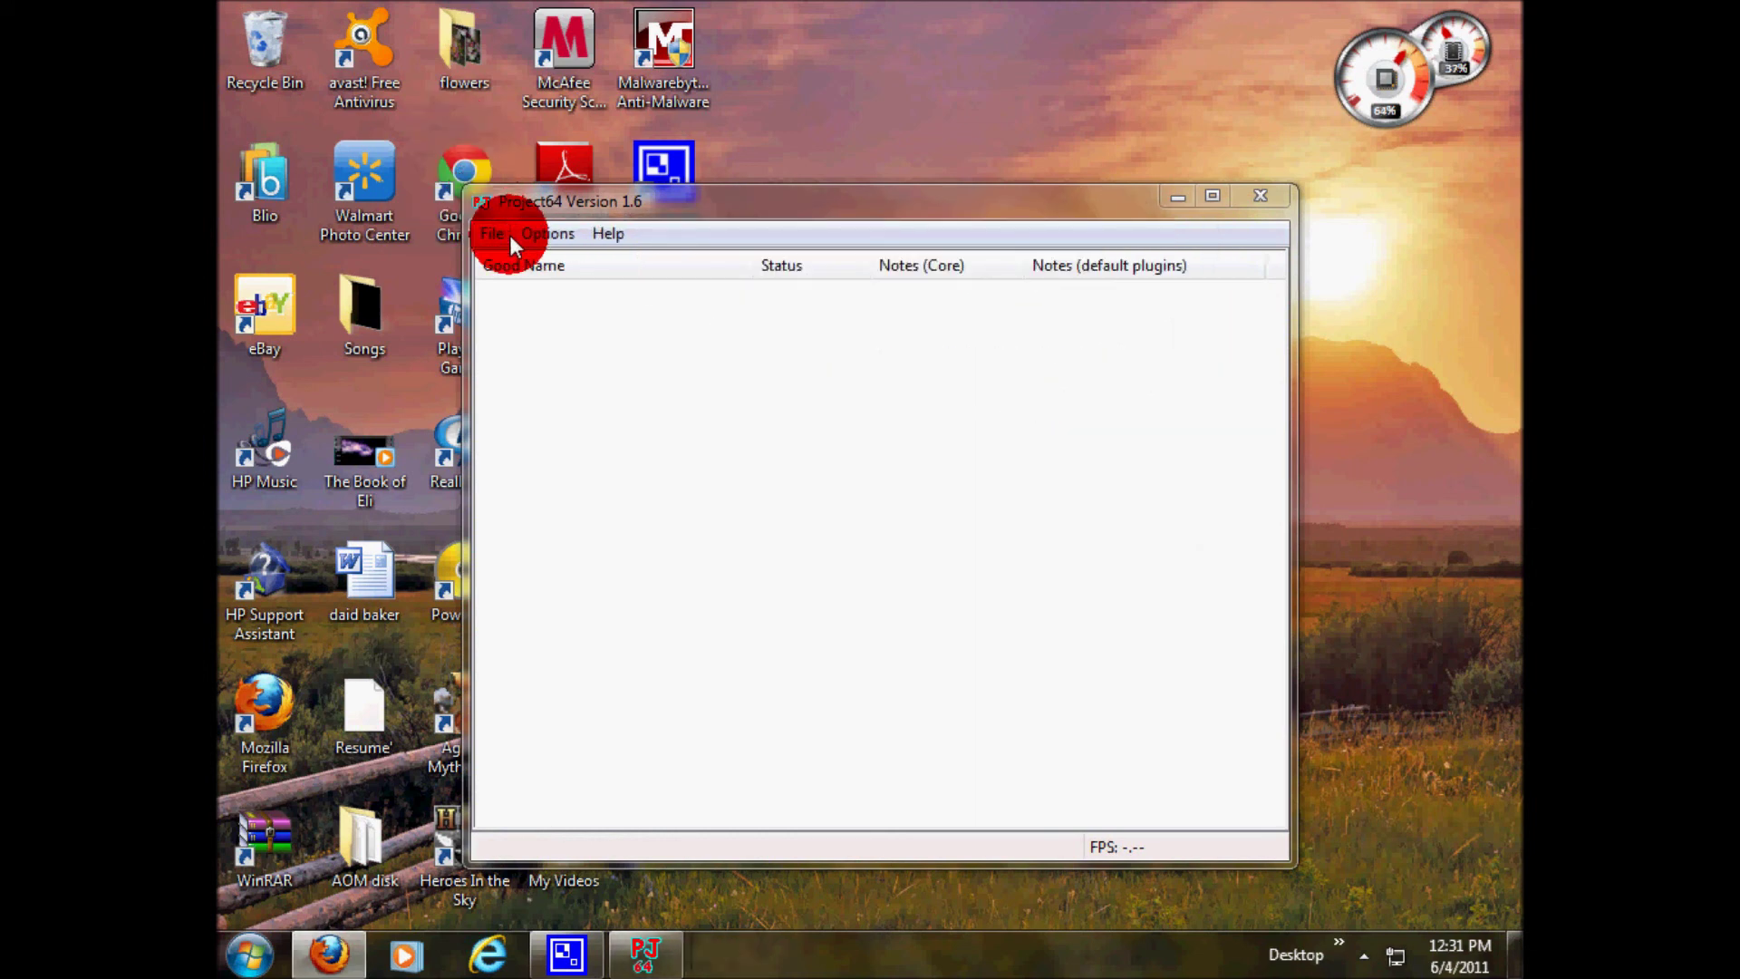
- Open the ROM Super Smash Bros. (E) (M3) [!].z64 from the desktop's Gba folder in Project64
{"action": "left_click", "coordinate": [494, 234]}
{"action": "mouse_move", "coordinate": [517, 238]}
{"action": "left_click", "coordinate": [493, 259]}
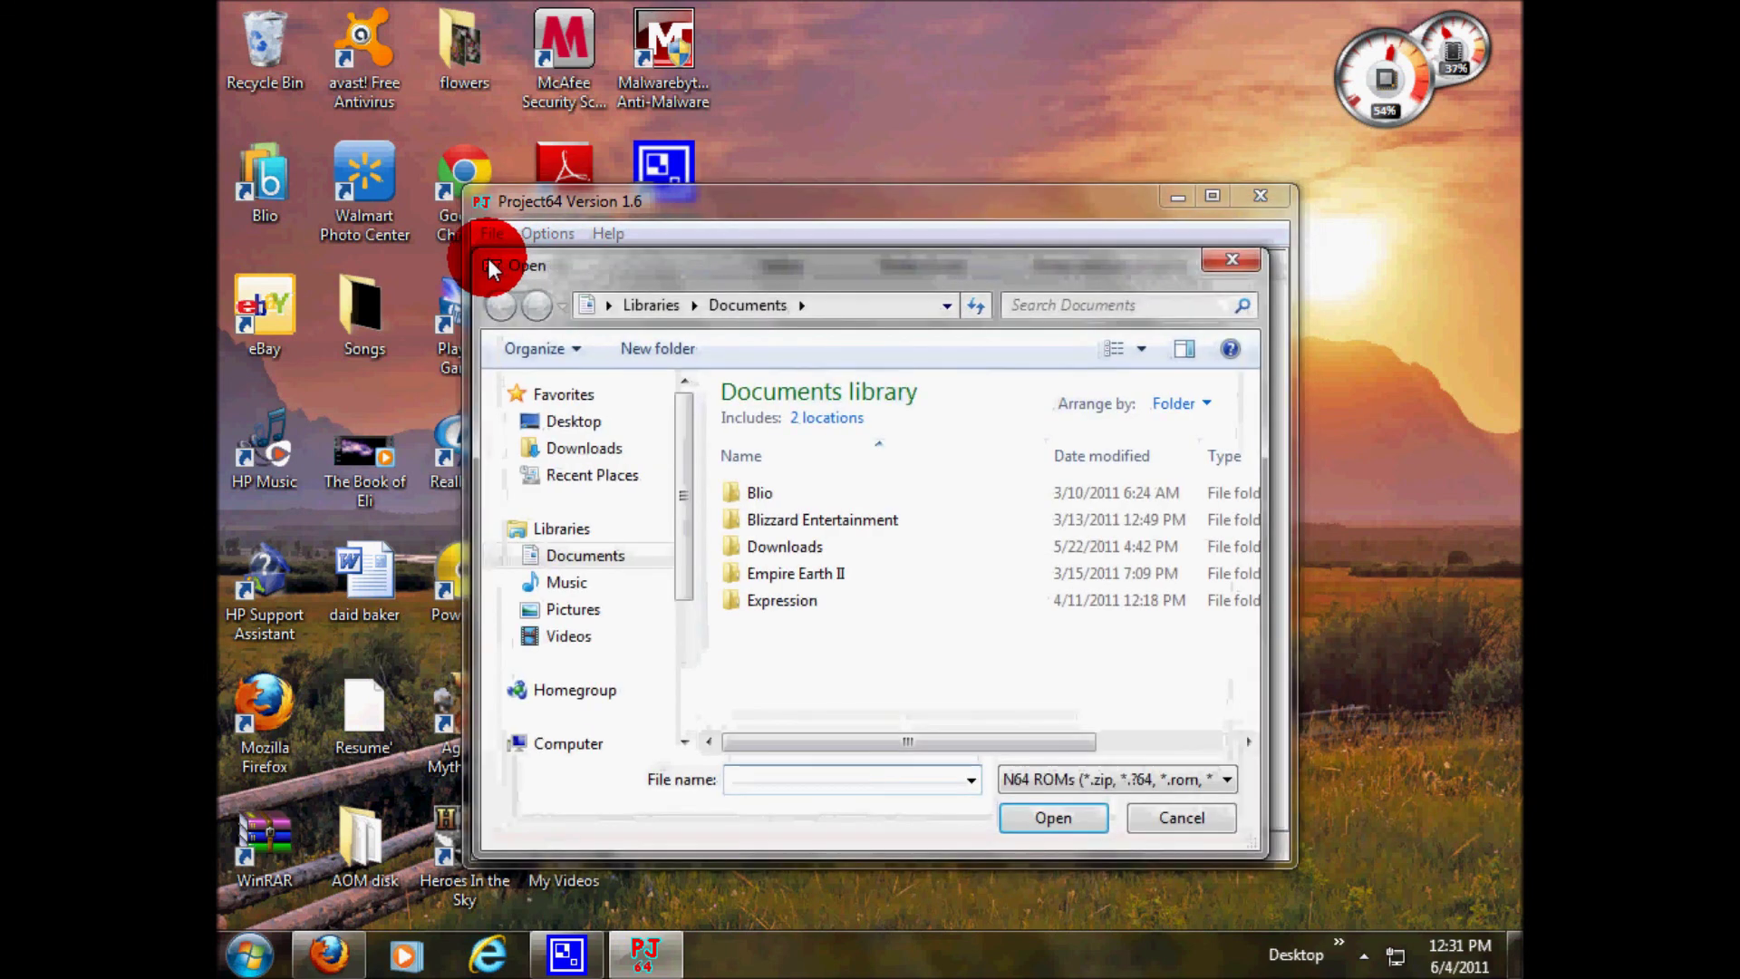
{"action": "left_click", "coordinate": [634, 421]}
{"action": "left_click_drag", "start_coordinate": [1262, 503], "coordinate": [1229, 711]}
{"action": "left_click", "coordinate": [747, 519]}
{"action": "double_click", "coordinate": [747, 519]}
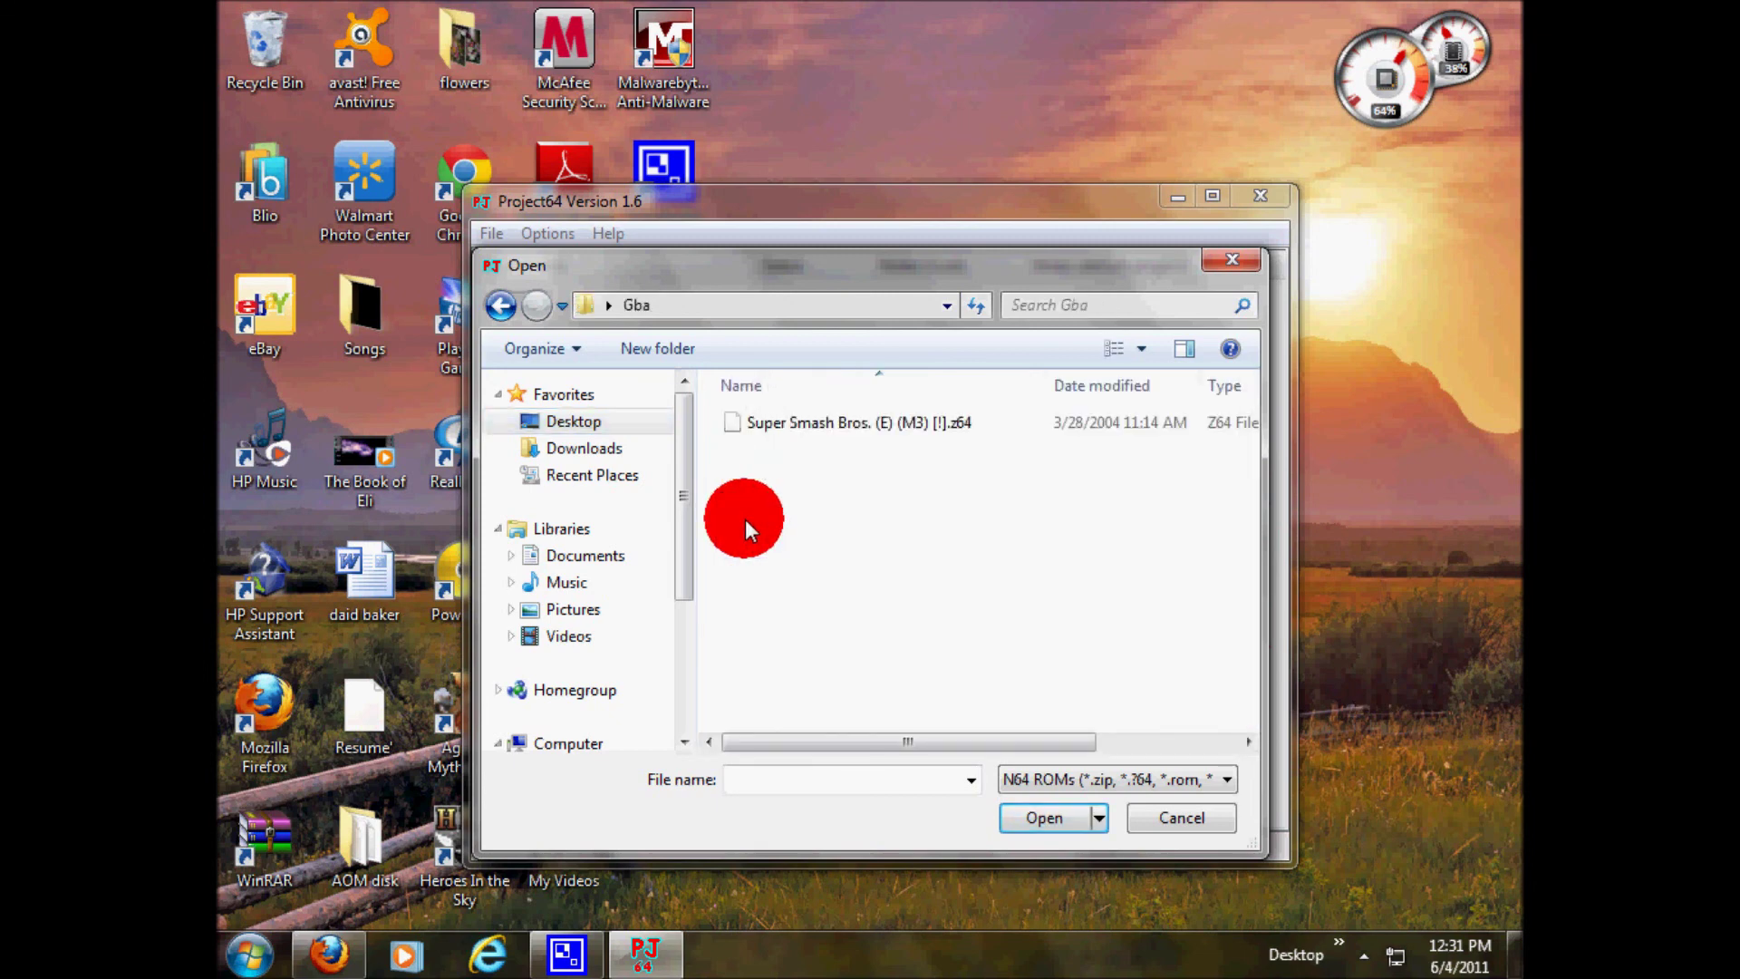
{"action": "double_click", "coordinate": [748, 429]}
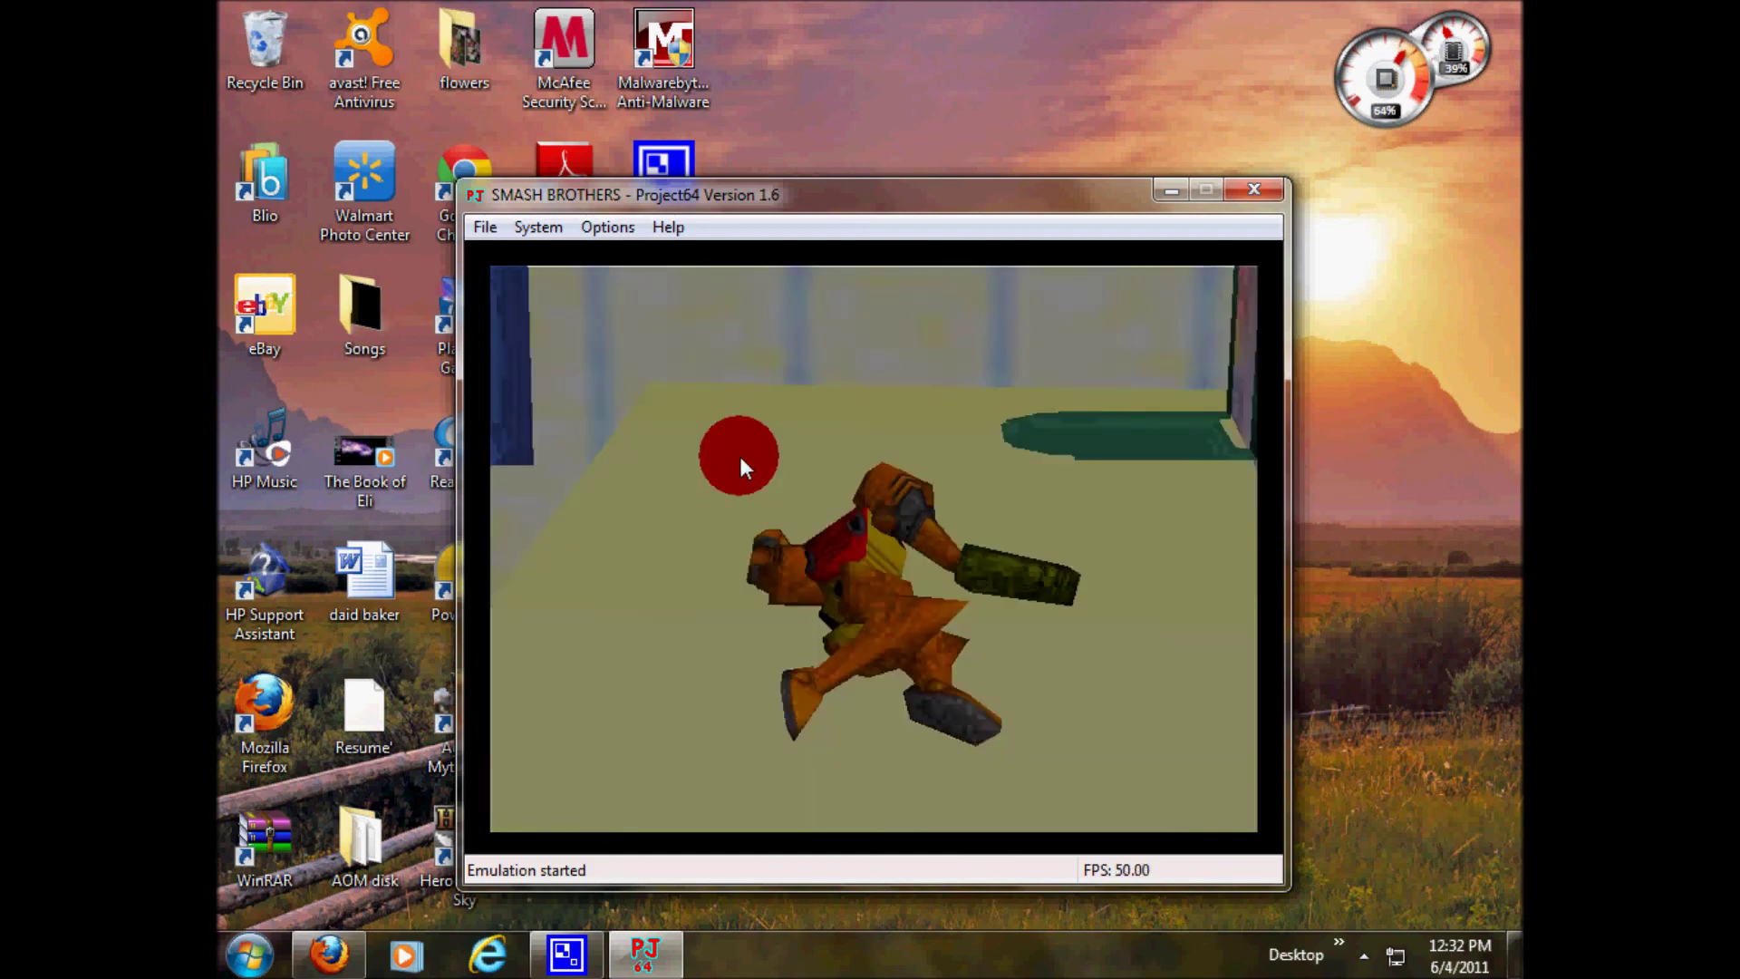
- Close Project64 with the running Smash Brothers game and return to the desktop
{"action": "left_click", "coordinate": [1258, 196]}
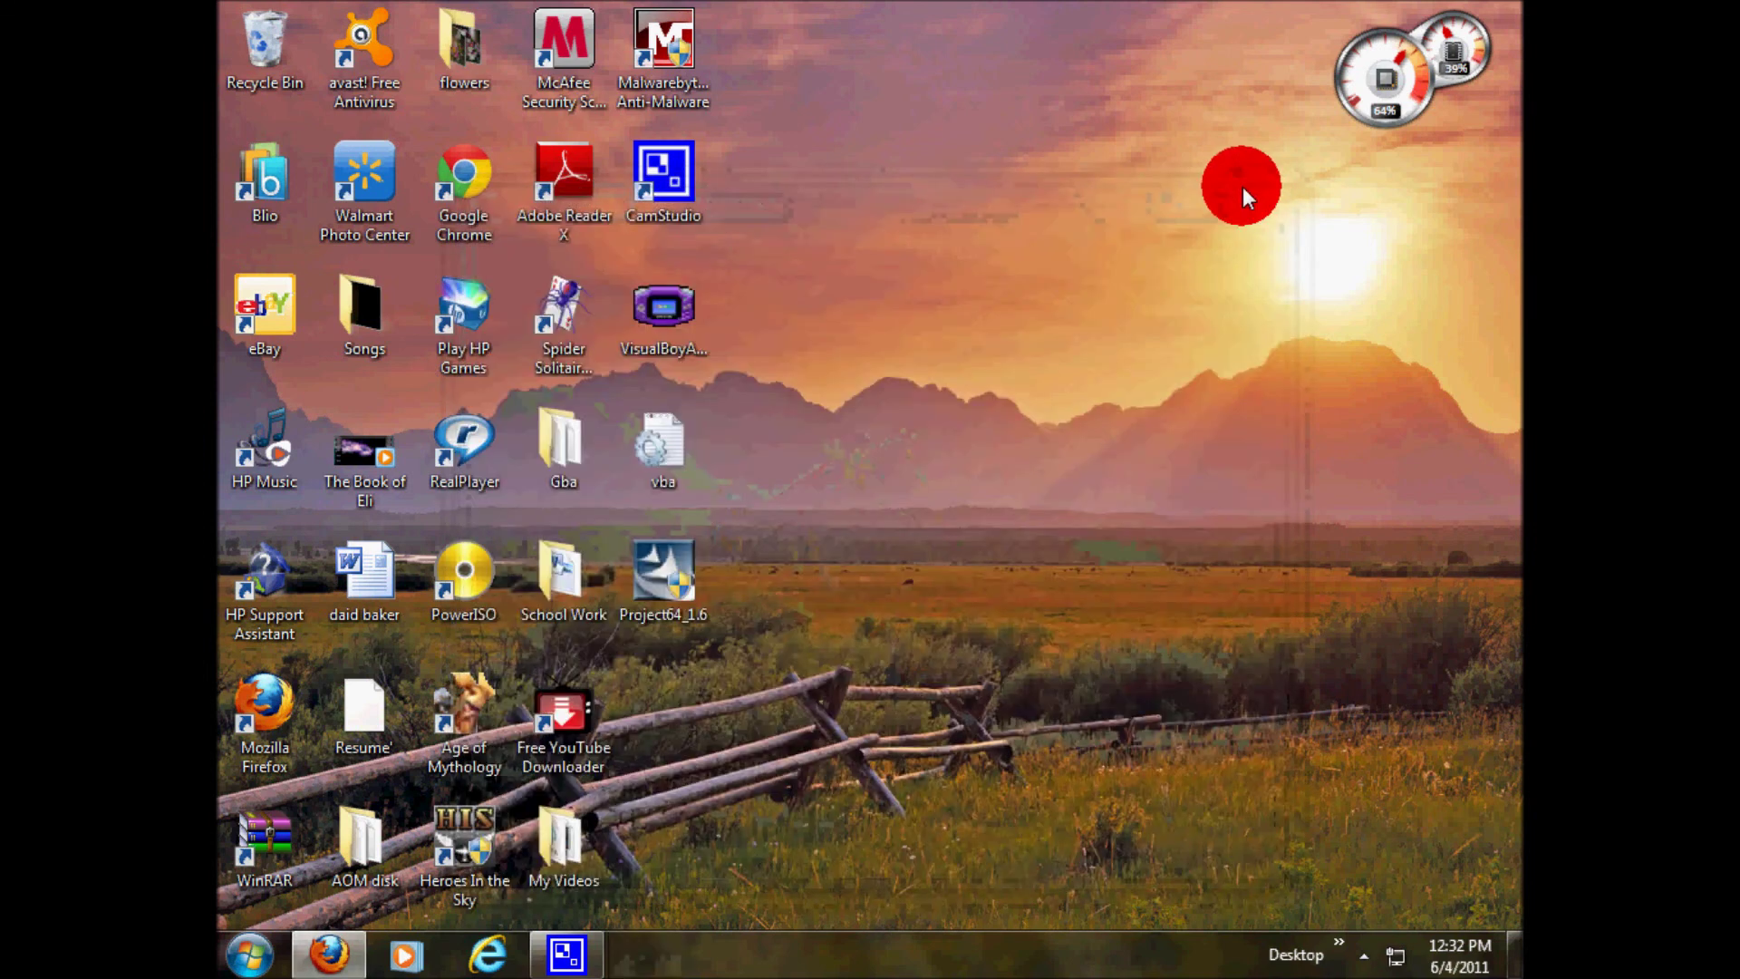
{"action": "left_click_drag", "start_coordinate": [1183, 261], "coordinate": [963, 511]}
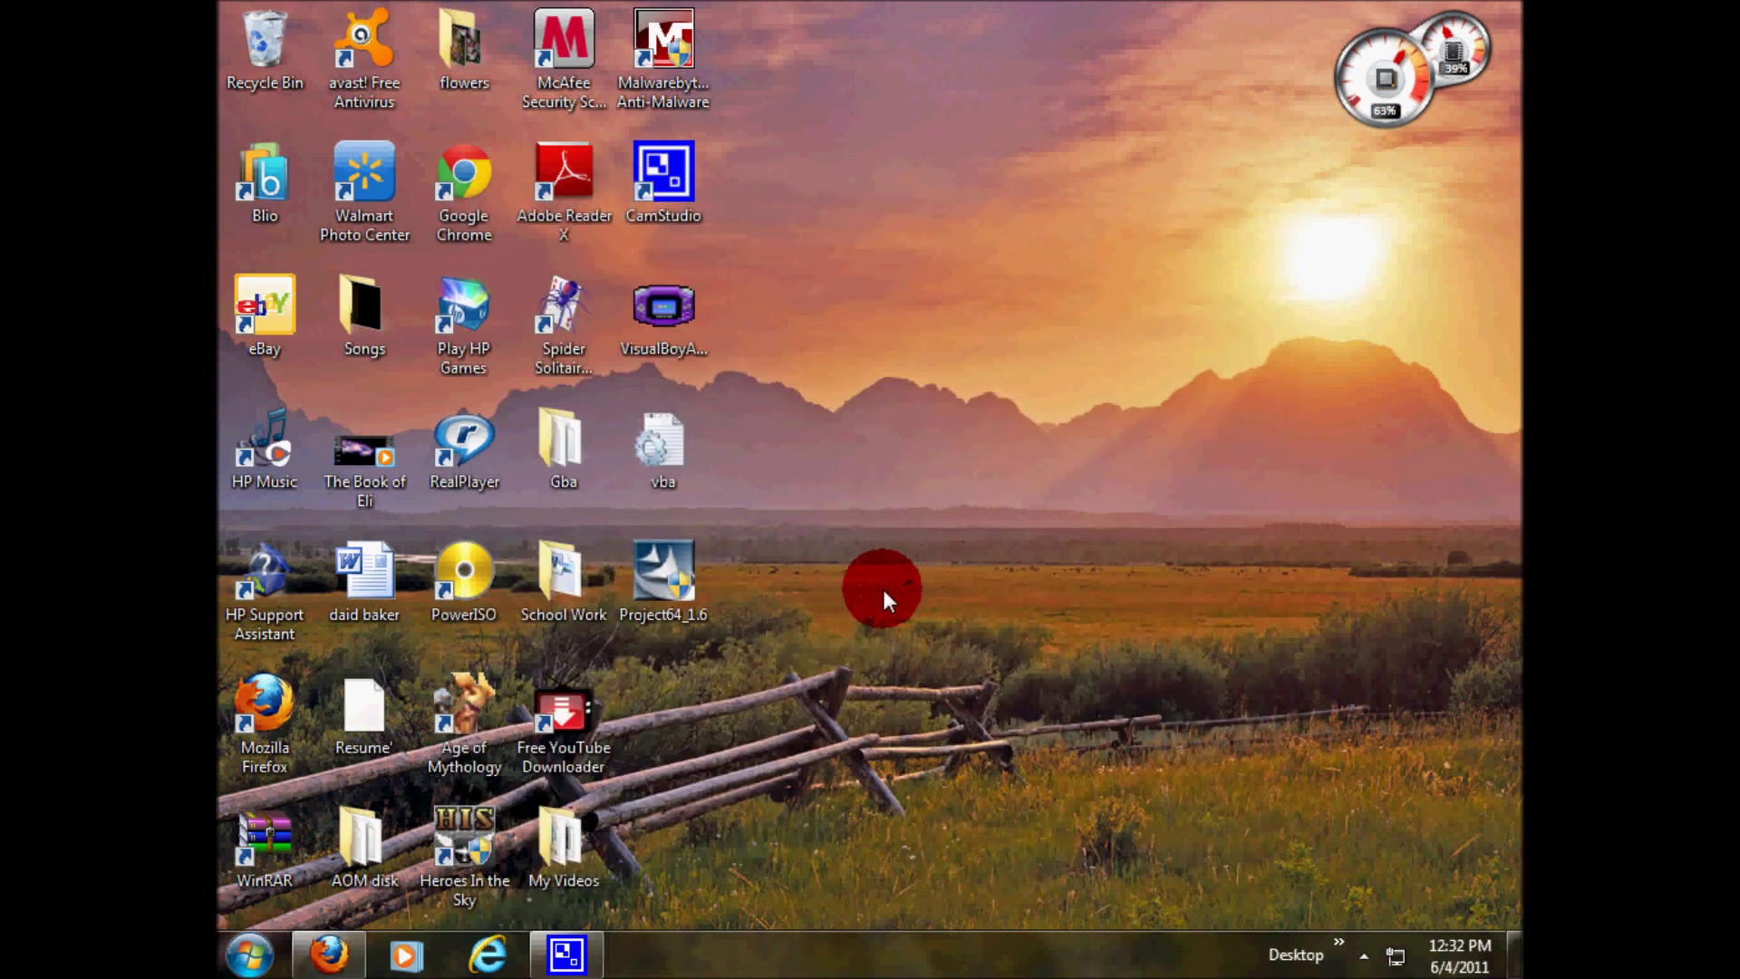